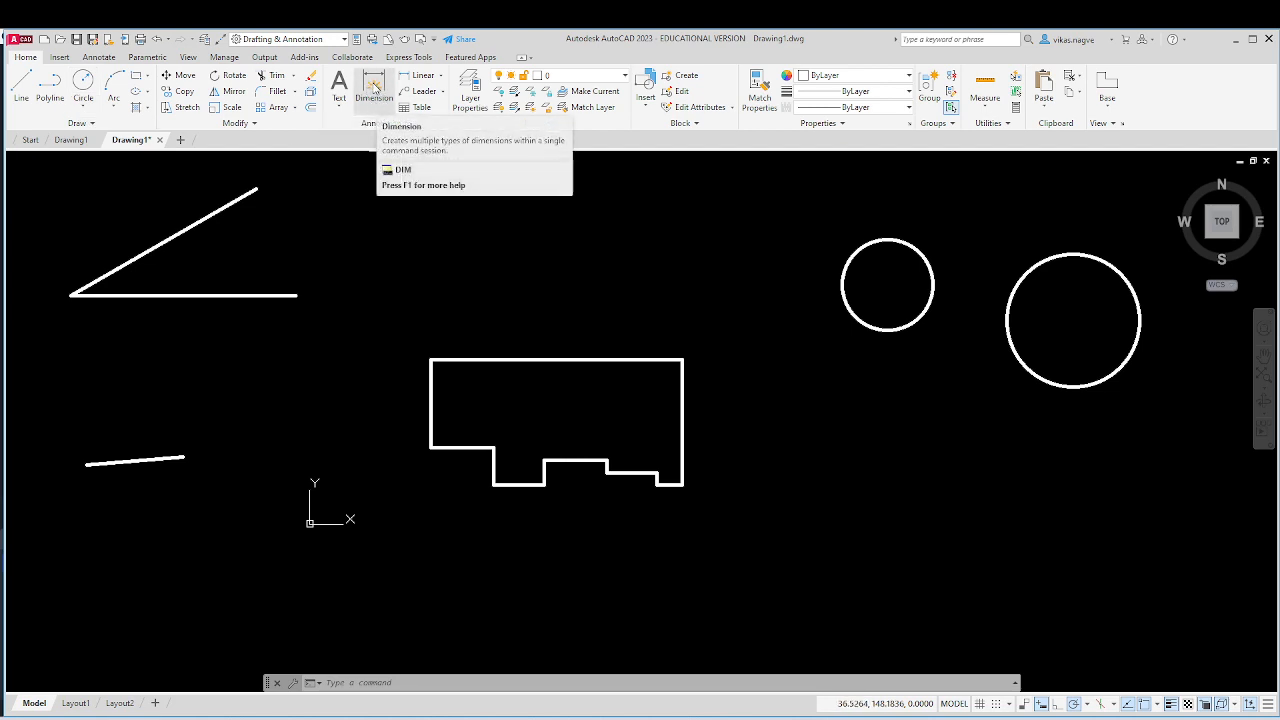
click(373, 88)
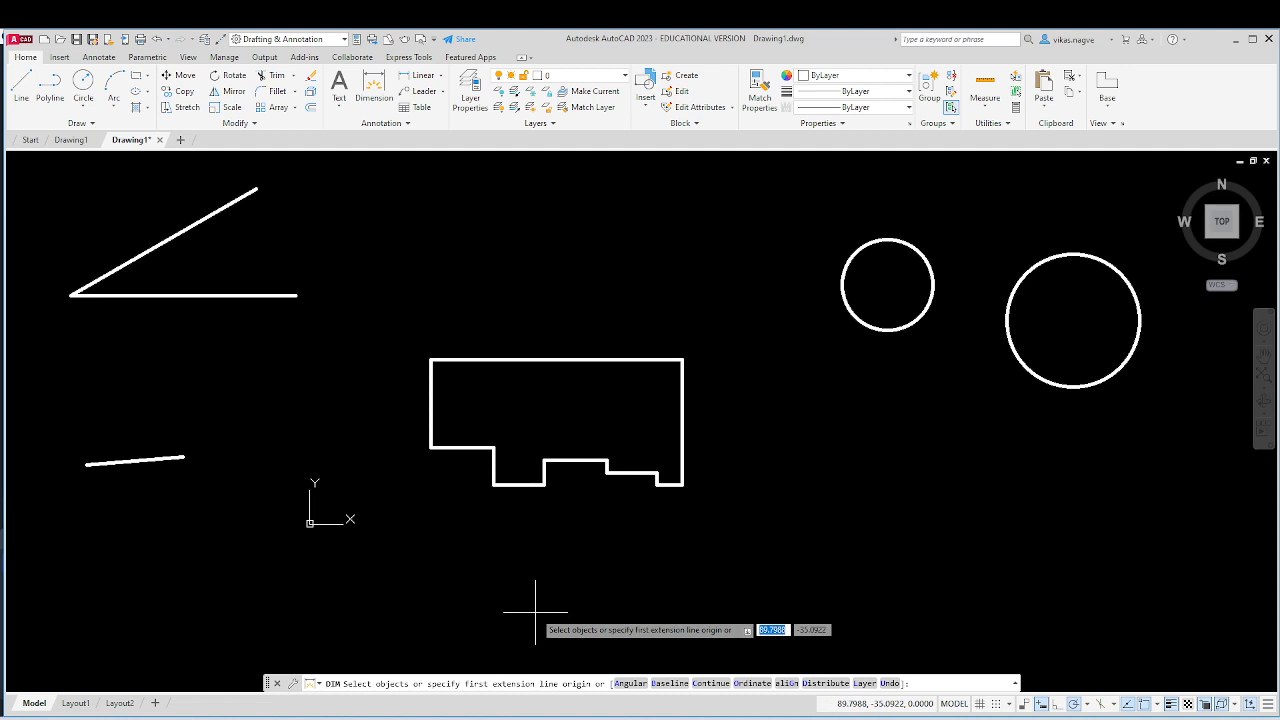
click(378, 92)
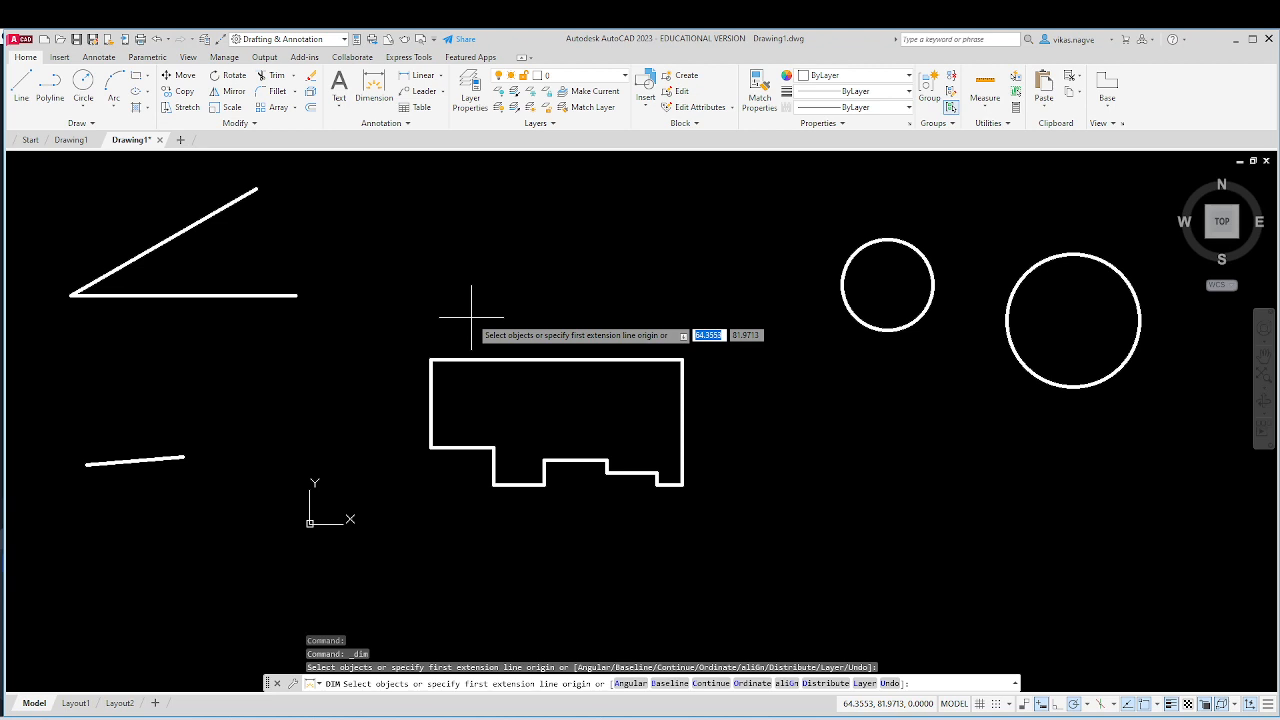
key(Return)
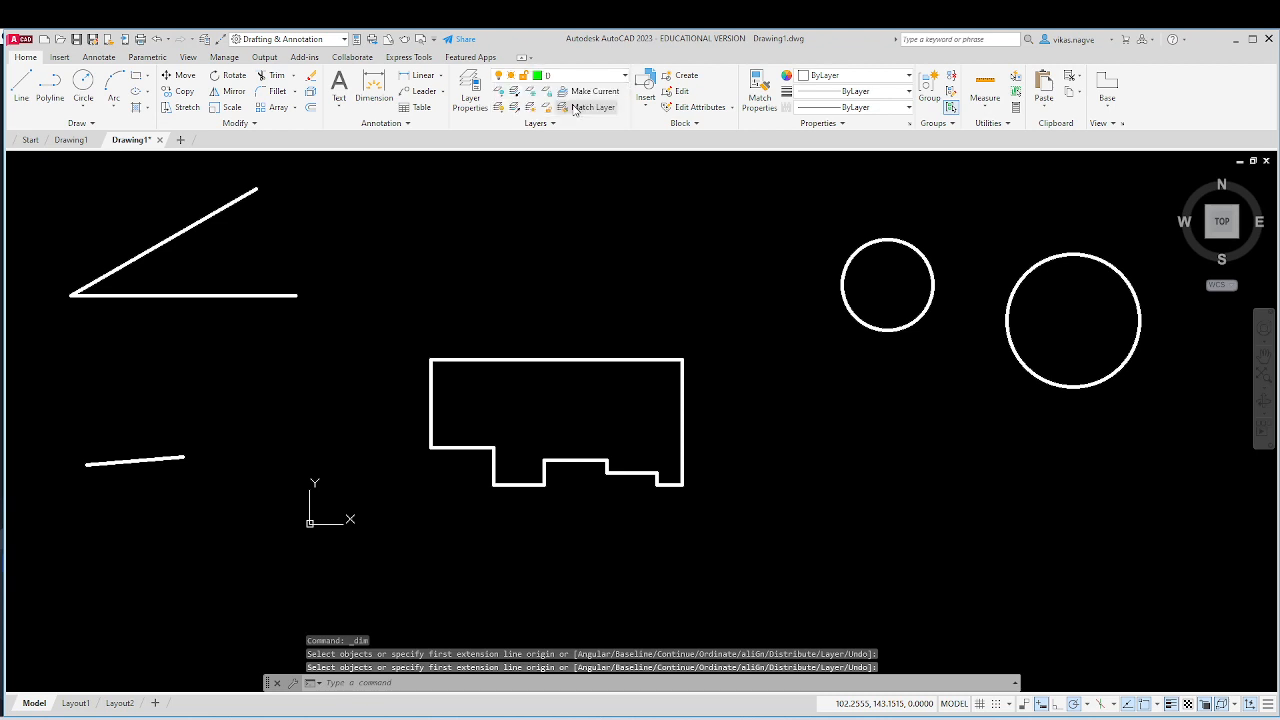
Step: Dimension the full top edge of the stepped outline on layer D, placing the dimension line a short distance above the edge
click(373, 90)
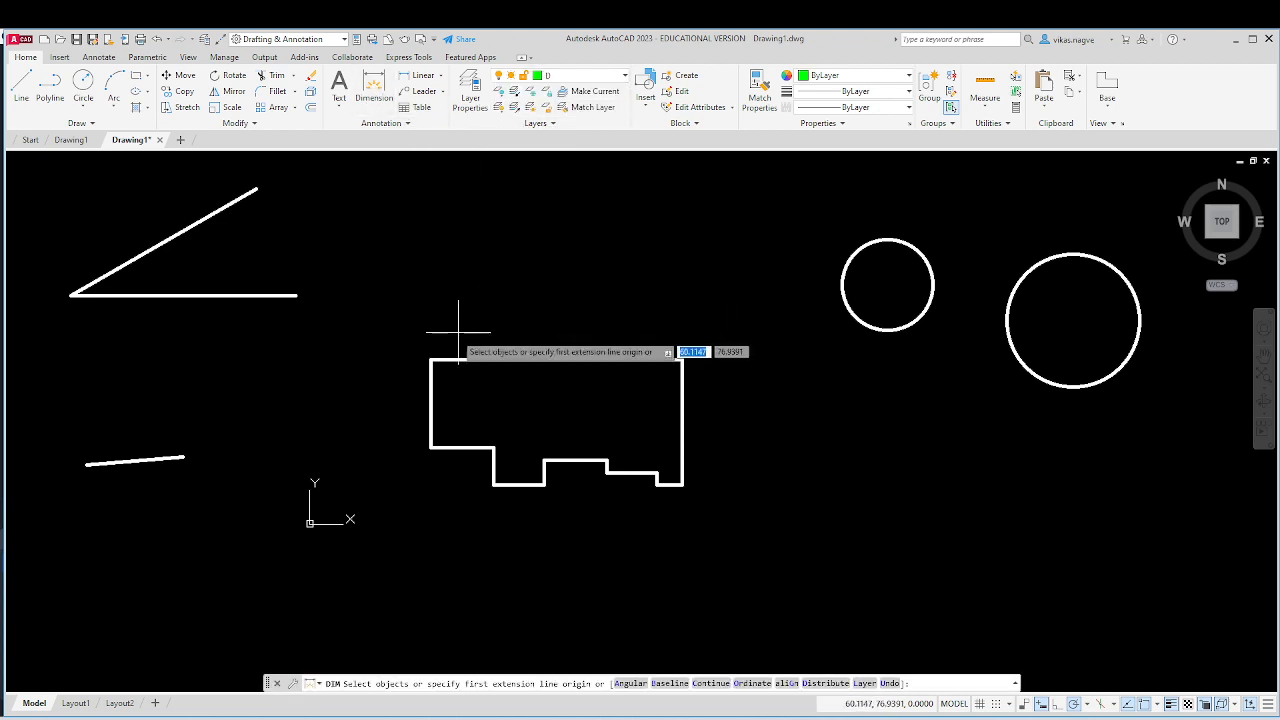
click(431, 359)
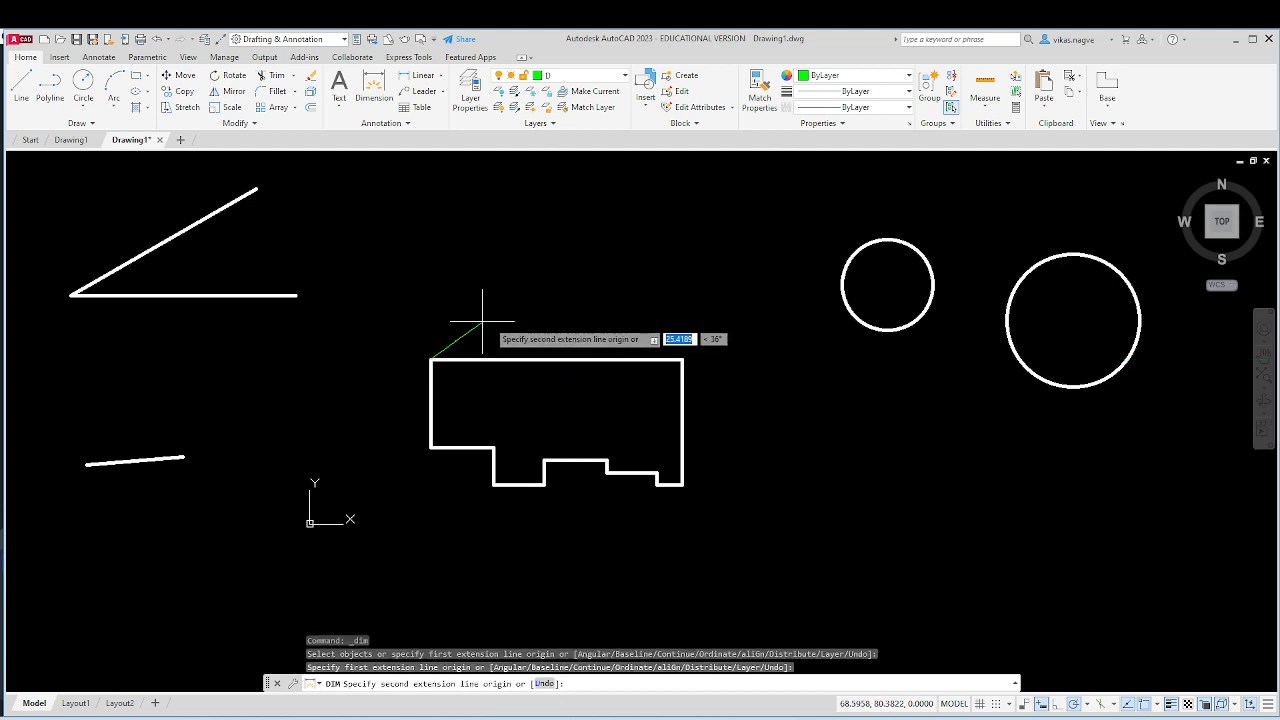
click(682, 359)
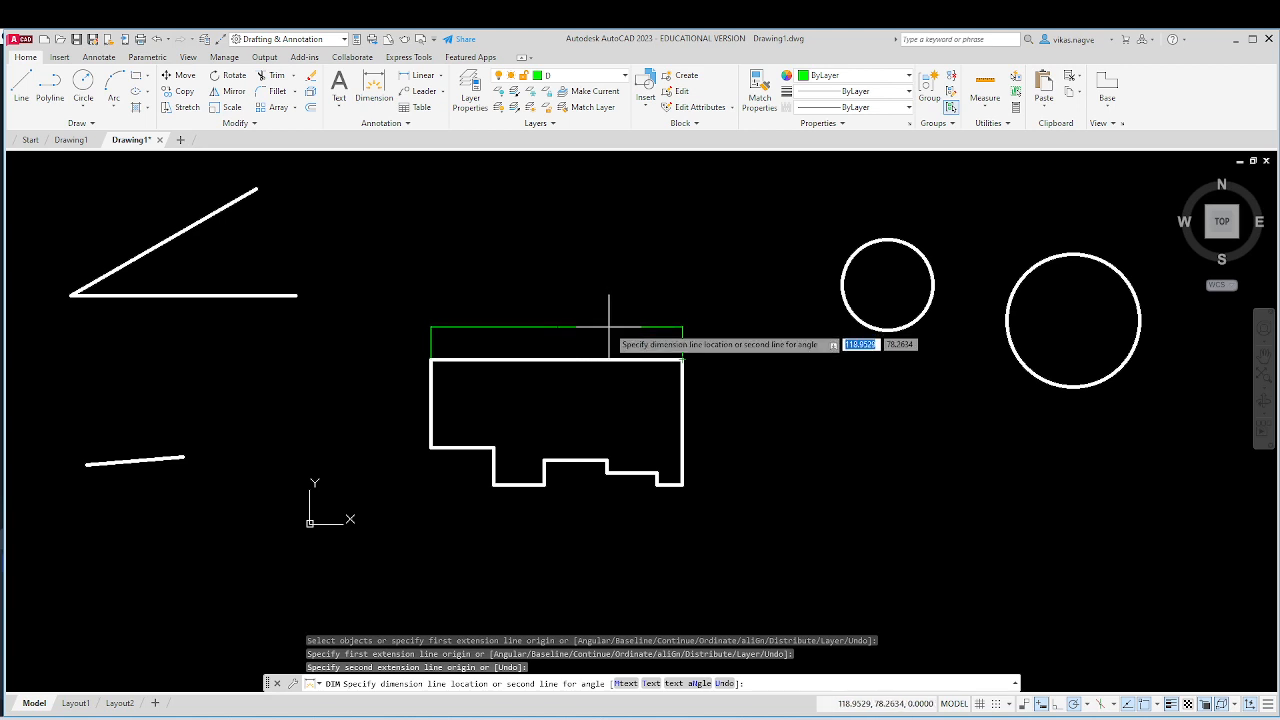
click(609, 327)
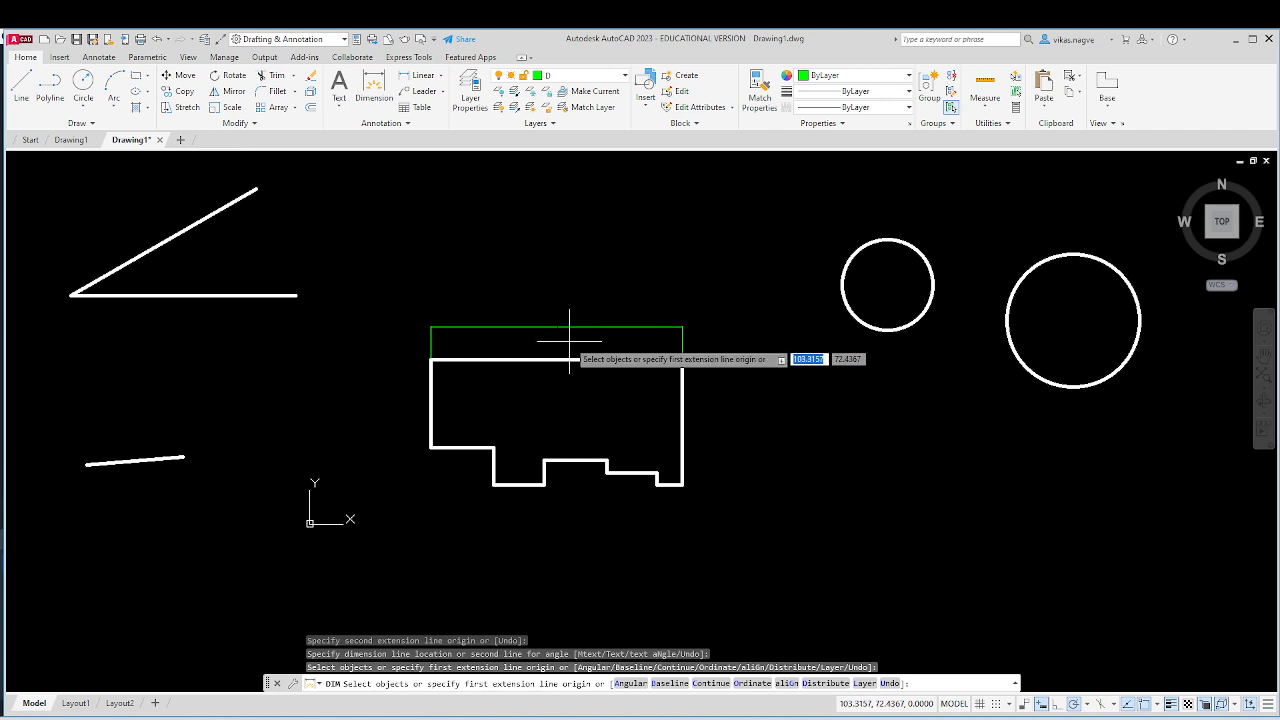
key(Return)
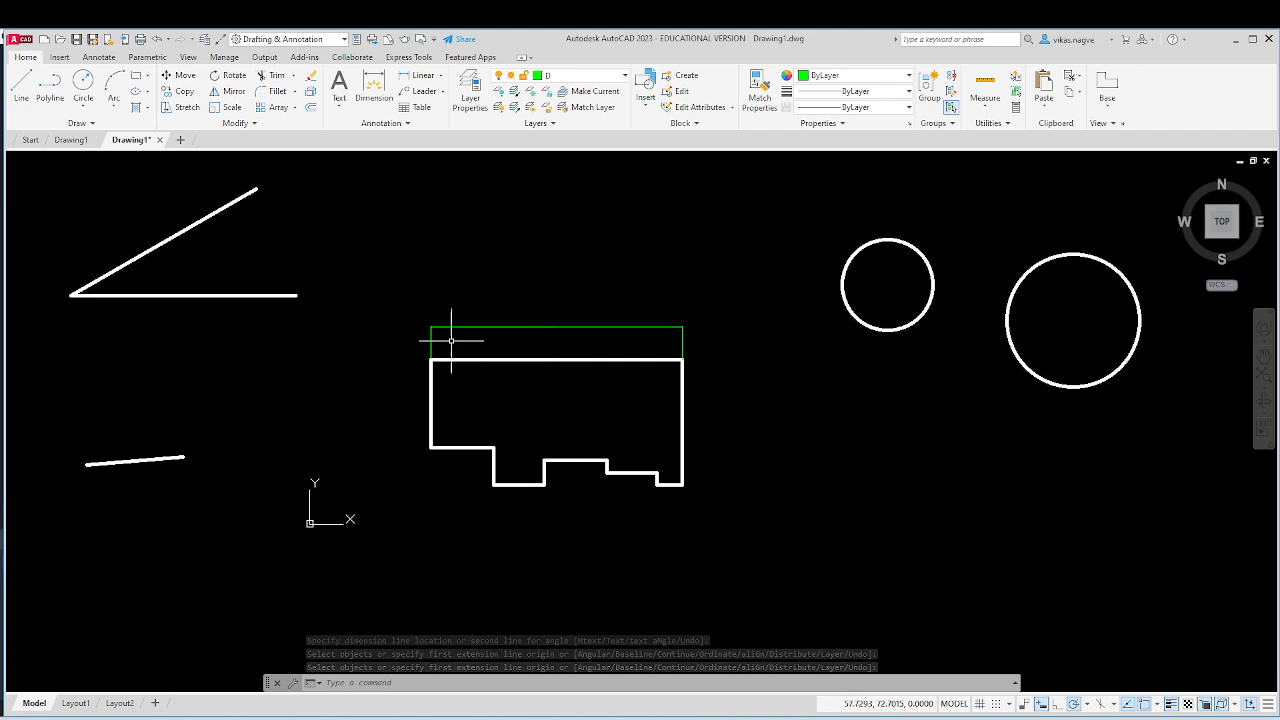
Step: Examine the top edge's dimension up close, checking the size of its text and arrowheads against the whole outline
scroll(451, 340, up, 4)
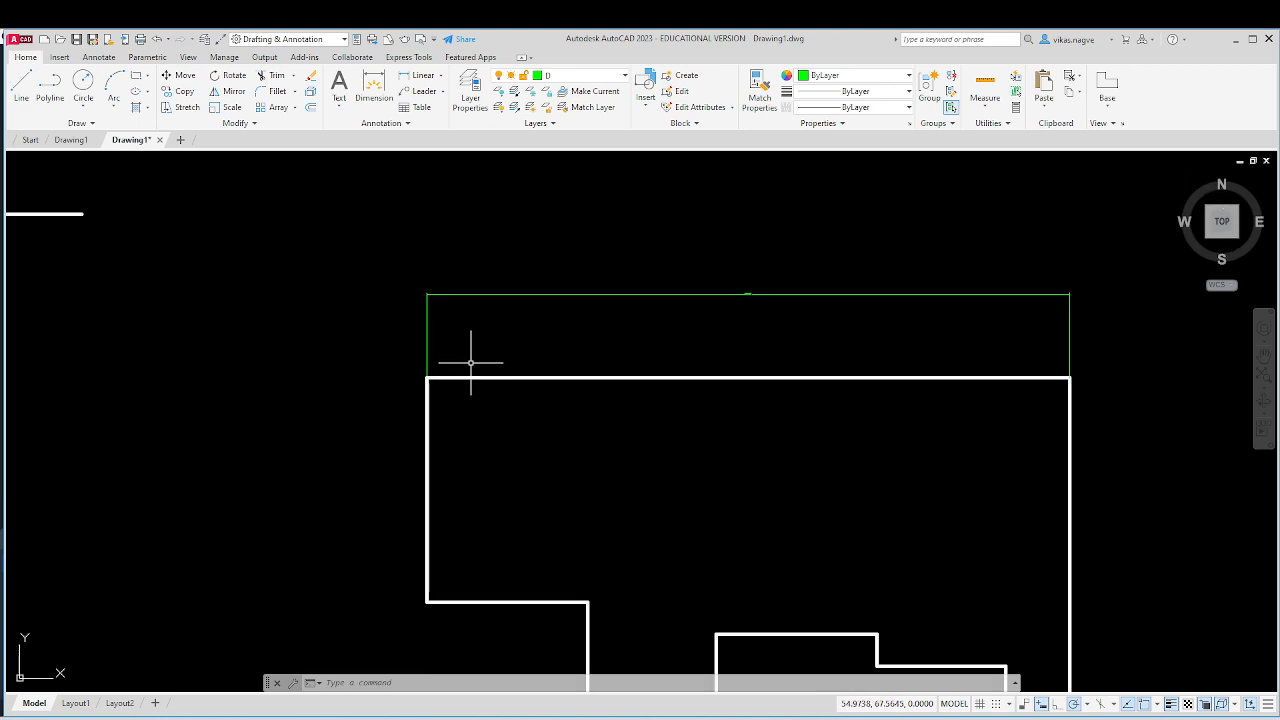
scroll(450, 350, up, 2)
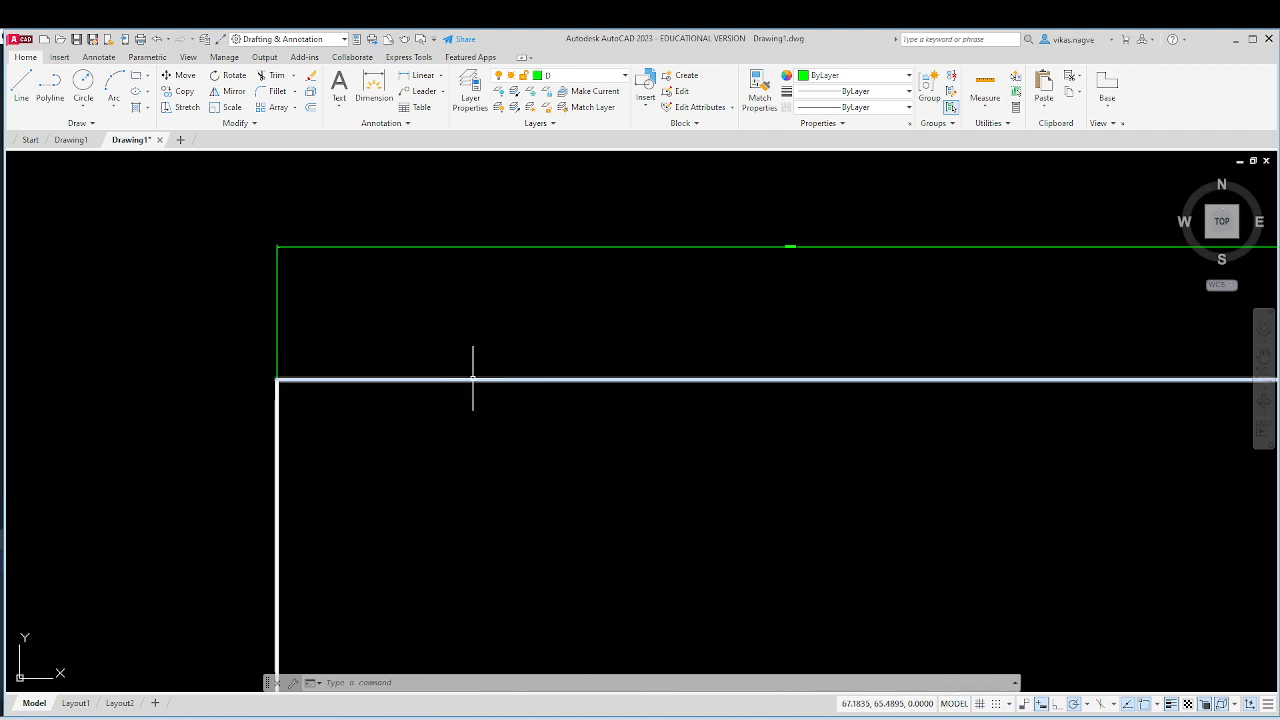
scroll(473, 378, down, 2)
click(453, 376)
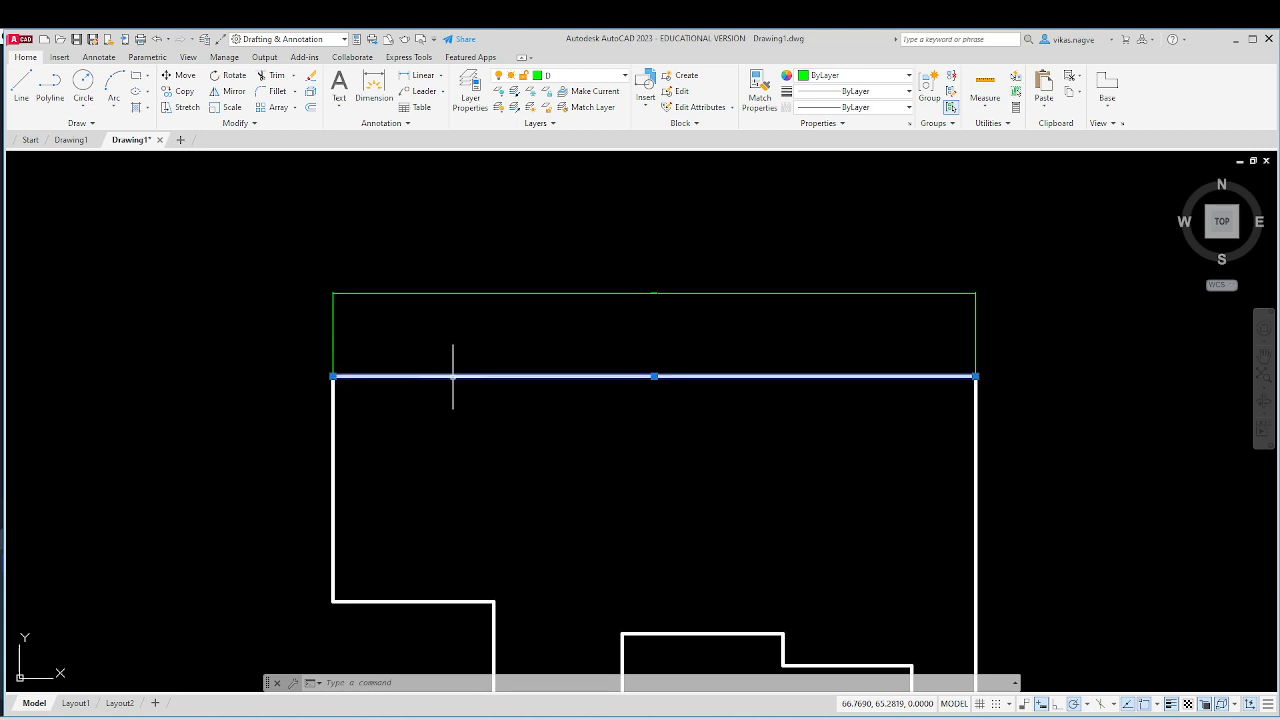
key(Escape)
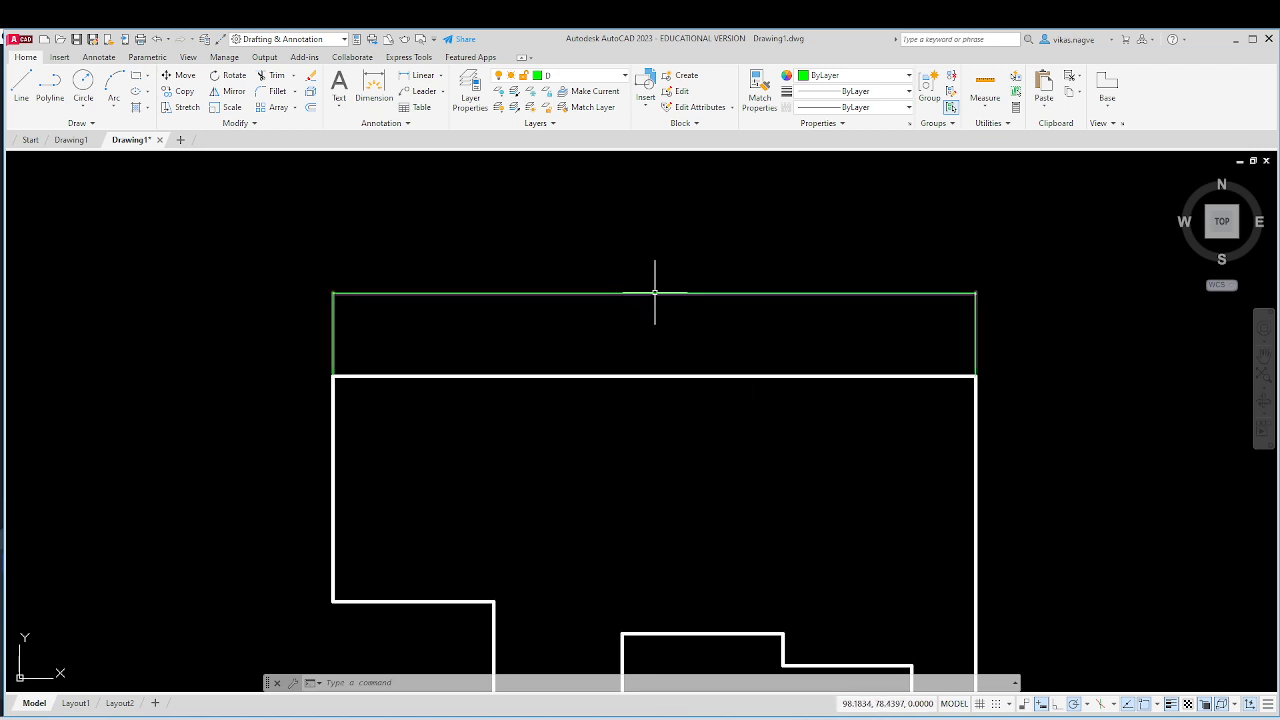
scroll(655, 292, up, 5)
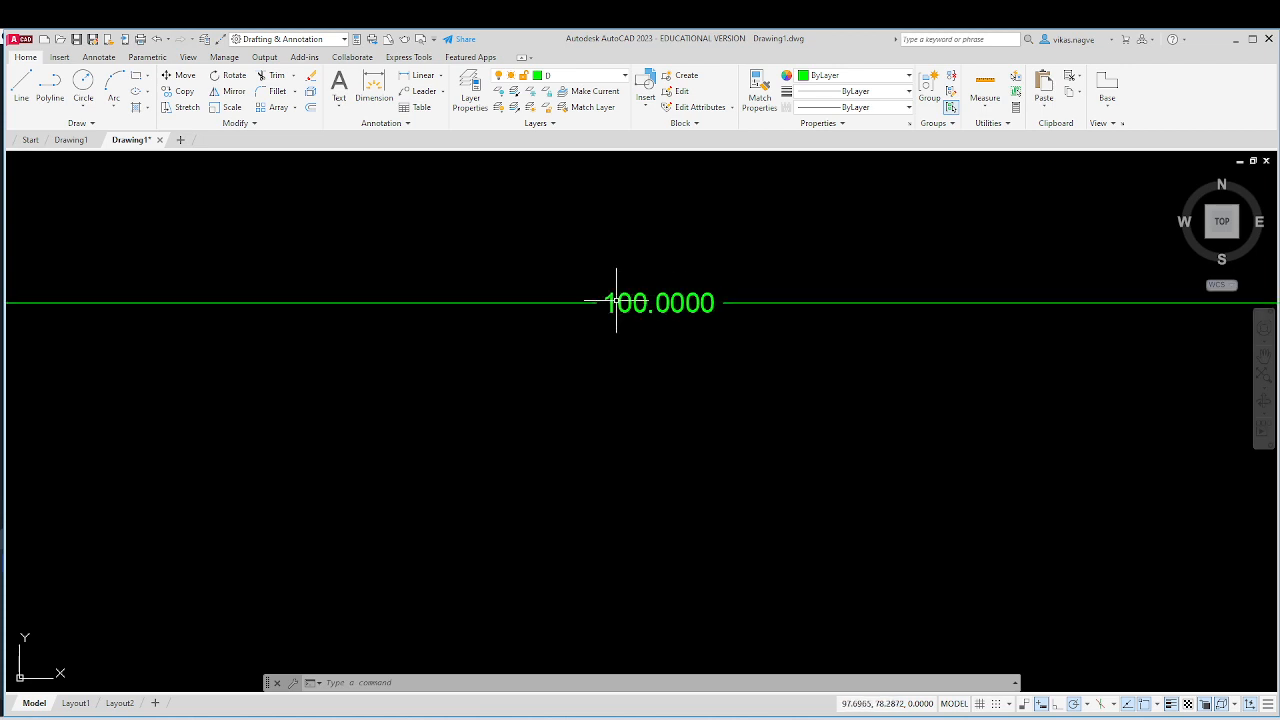
scroll(616, 300, down, 5)
middle_drag(620, 325, 700, 337)
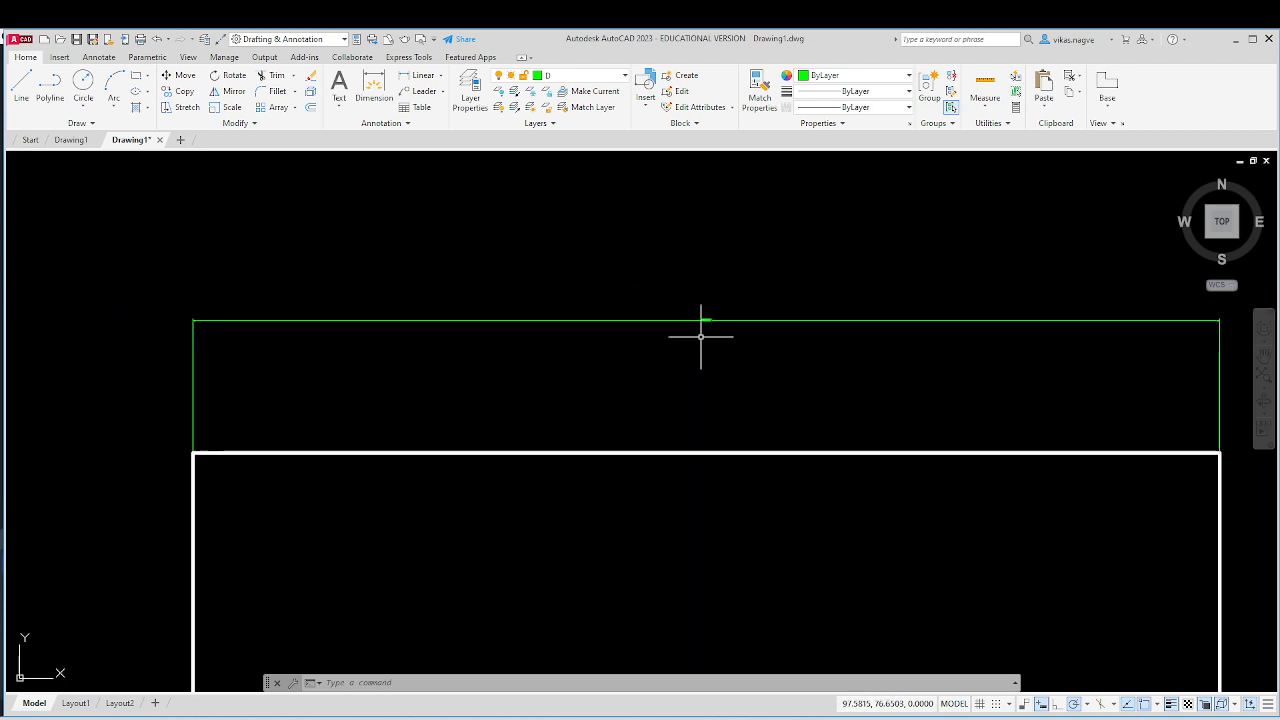
scroll(174, 318, up, 5)
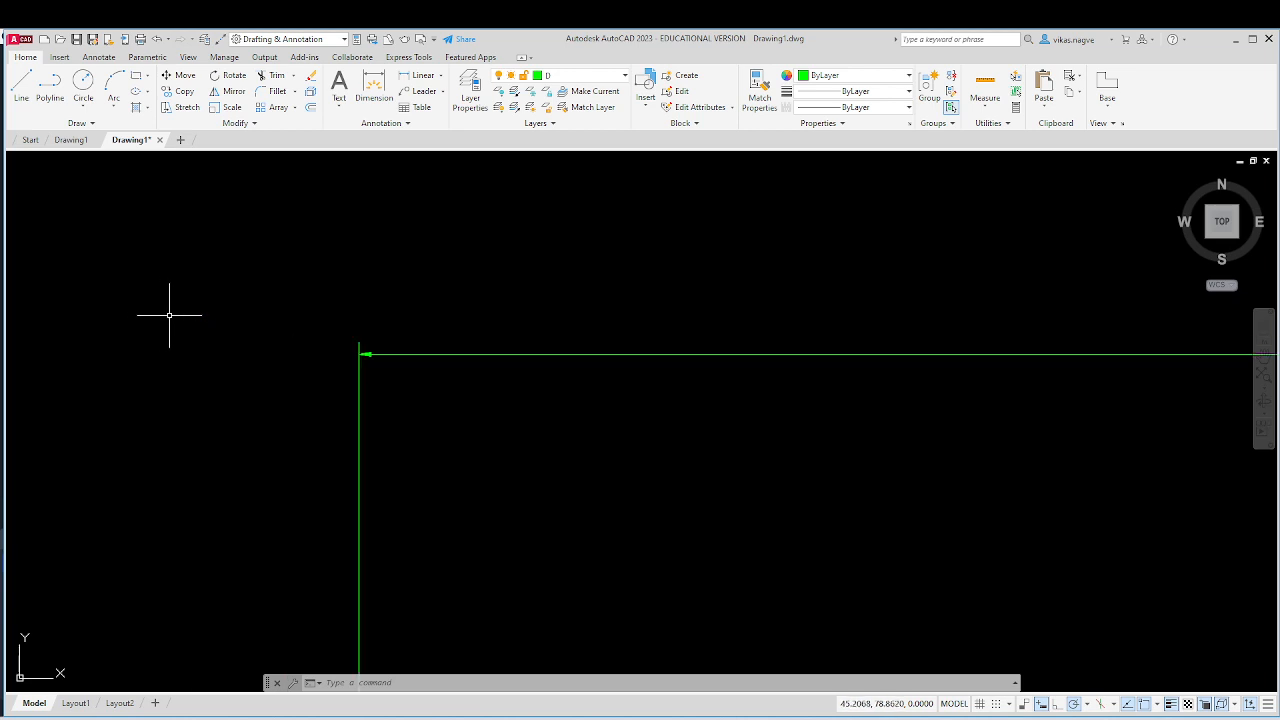
scroll(366, 351, up, 3)
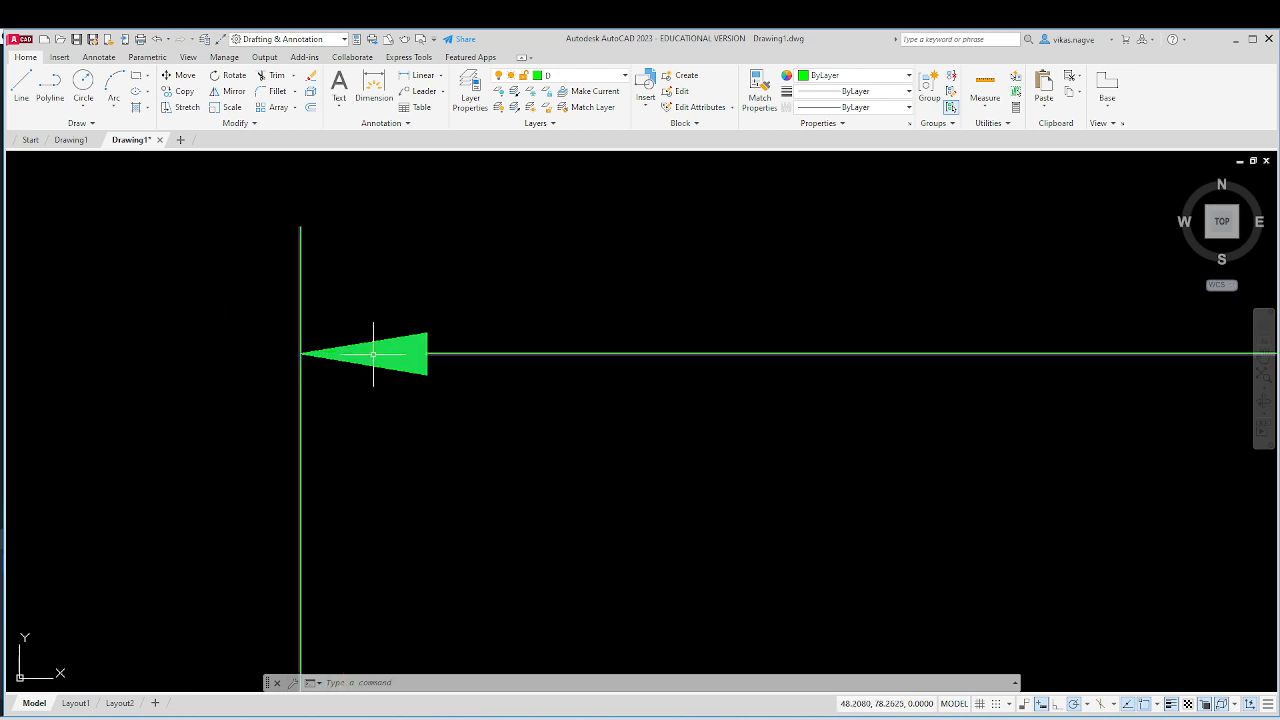
scroll(280, 334, down, 6)
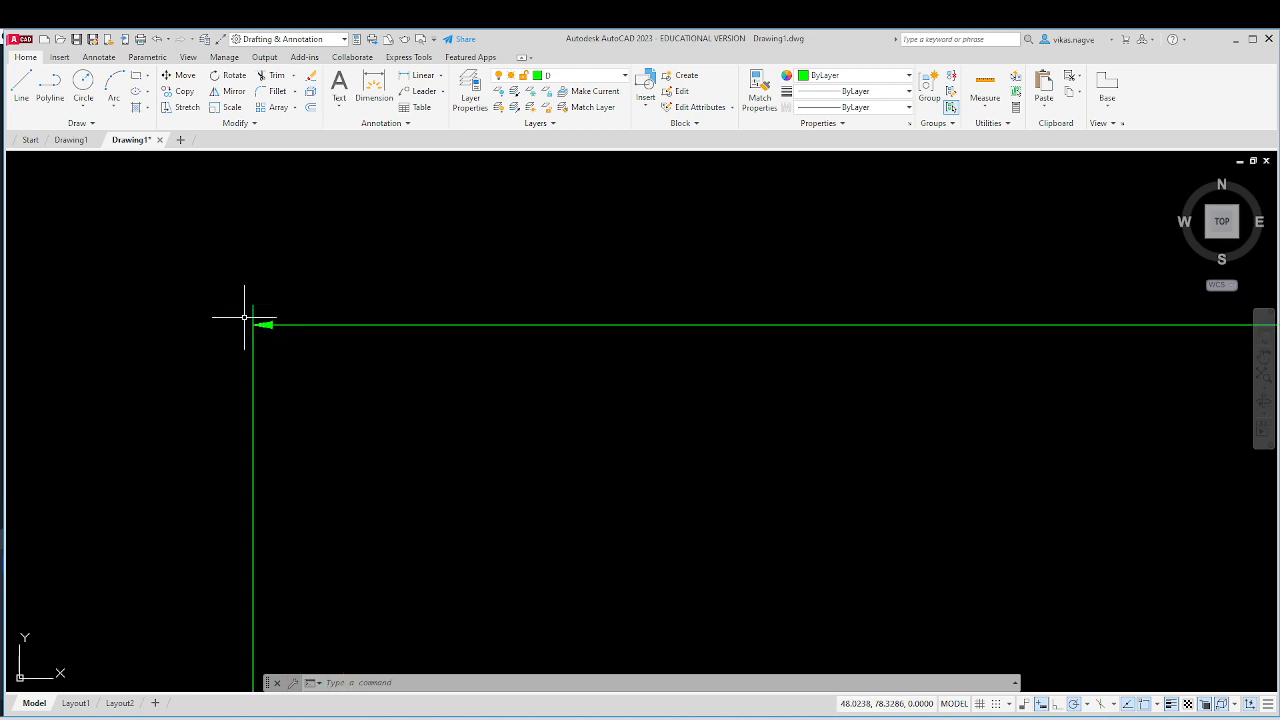
scroll(296, 330, down, 4)
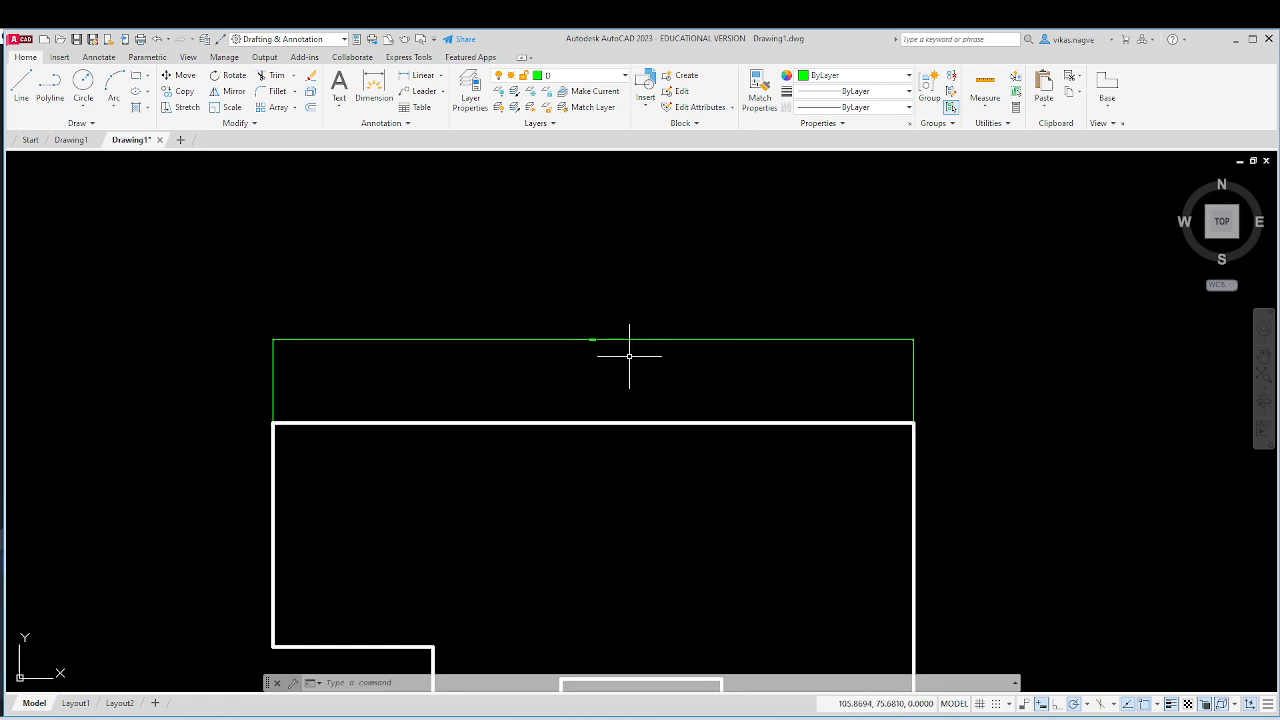
scroll(591, 343, up, 8)
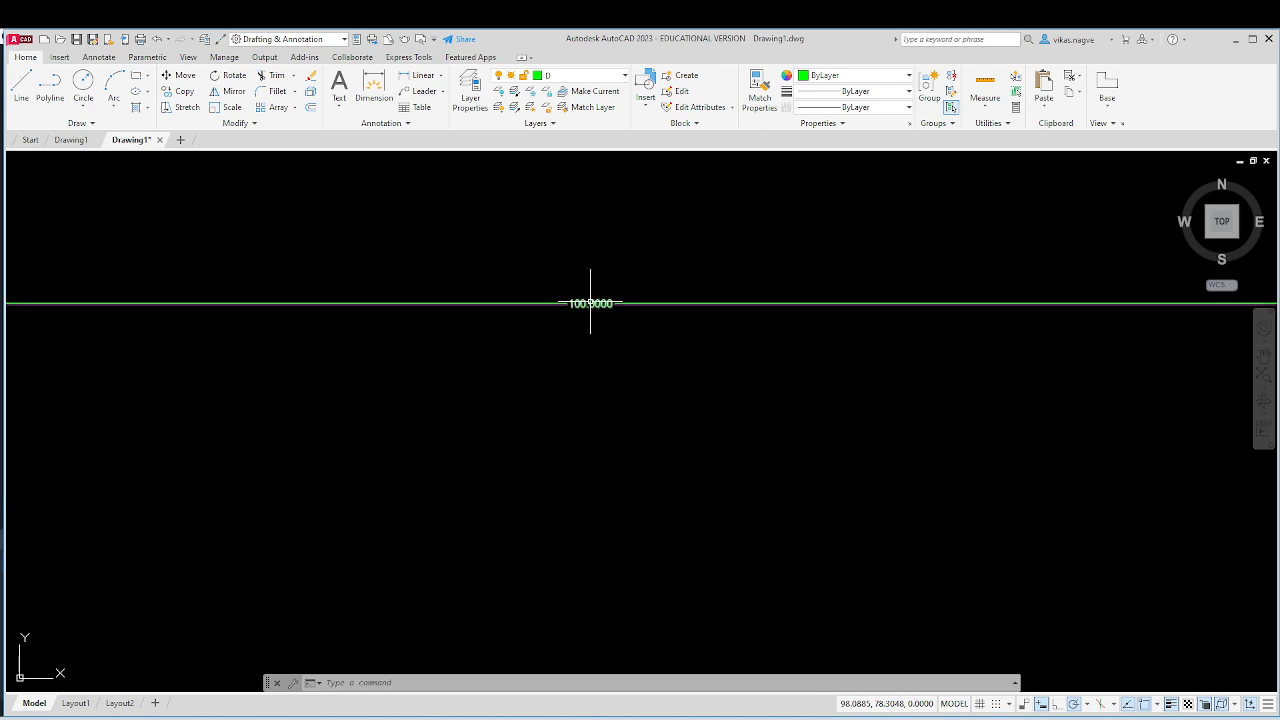
scroll(588, 318, down, 3)
scroll(588, 320, down, 2)
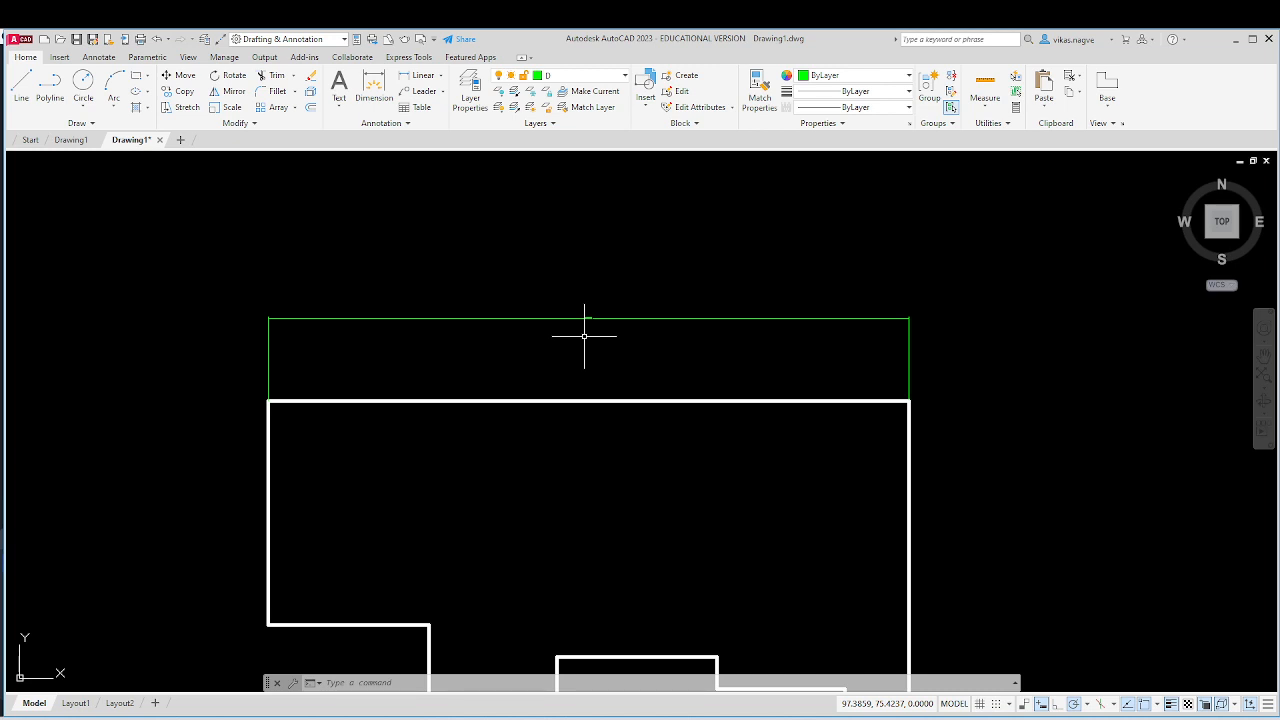
scroll(584, 336, up, 5)
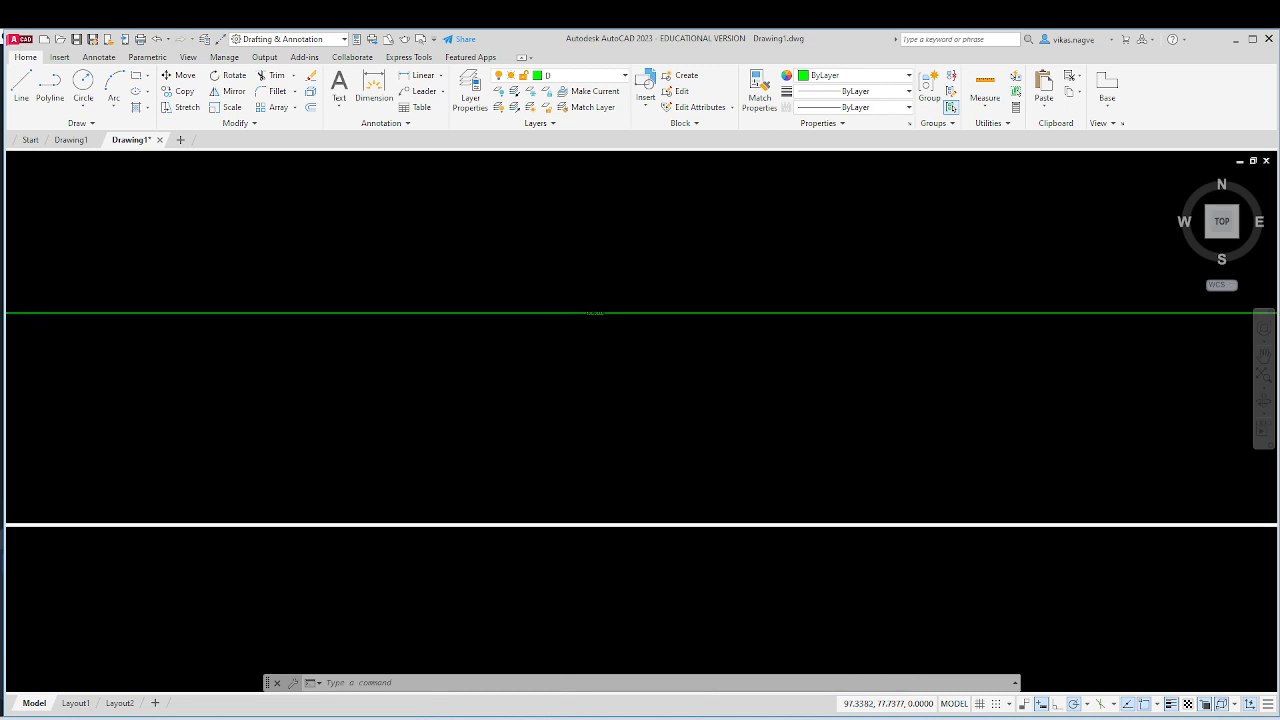
scroll(531, 331, down, 5)
scroll(592, 346, down, 4)
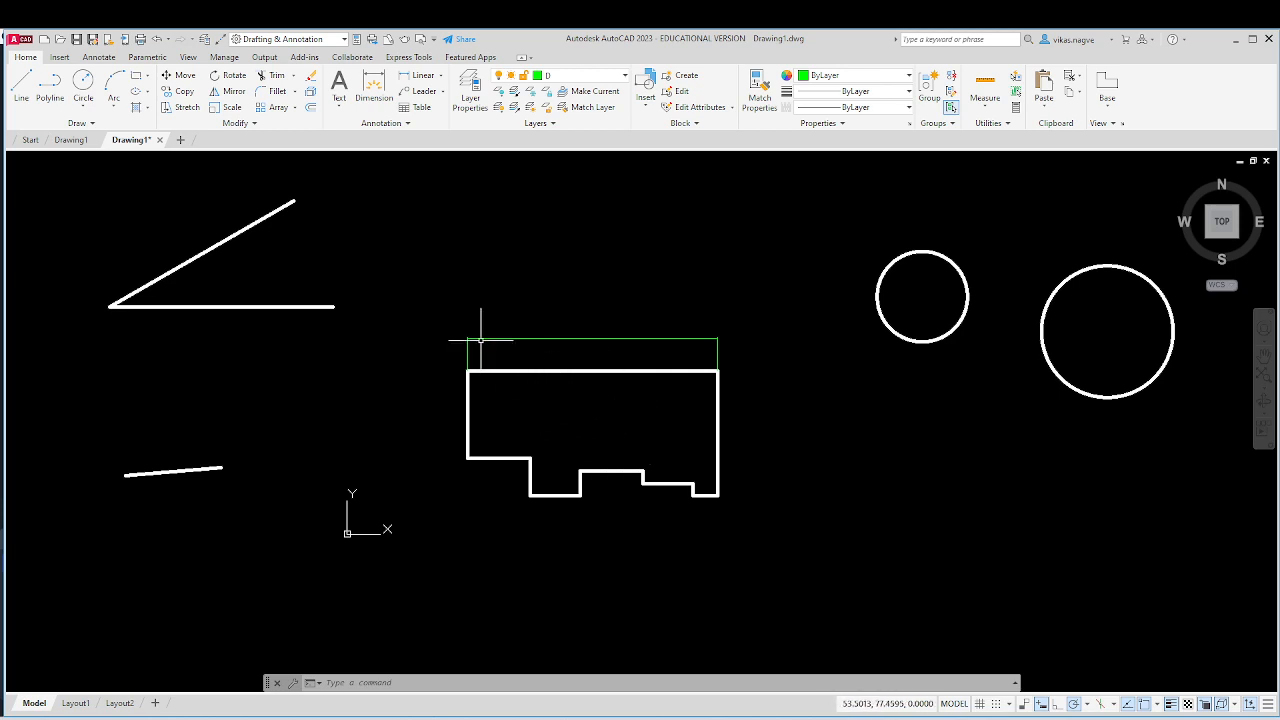
scroll(592, 354, up, 8)
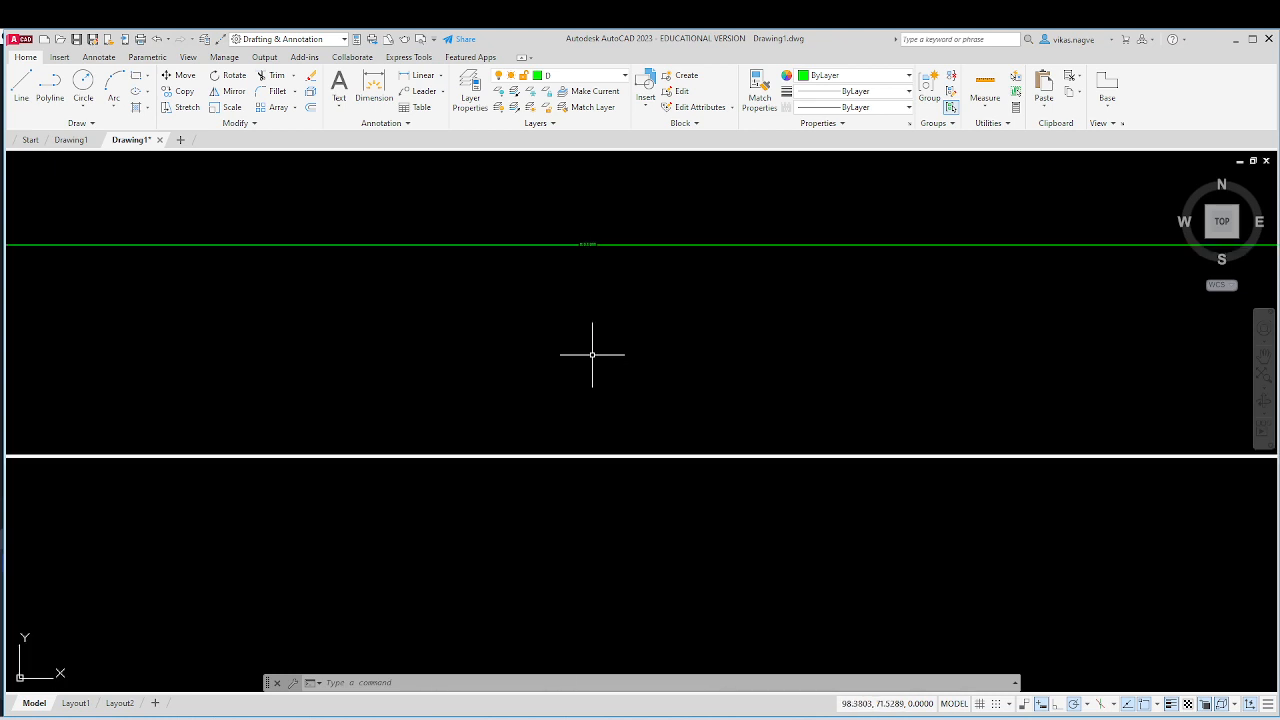
scroll(590, 228, up, 3)
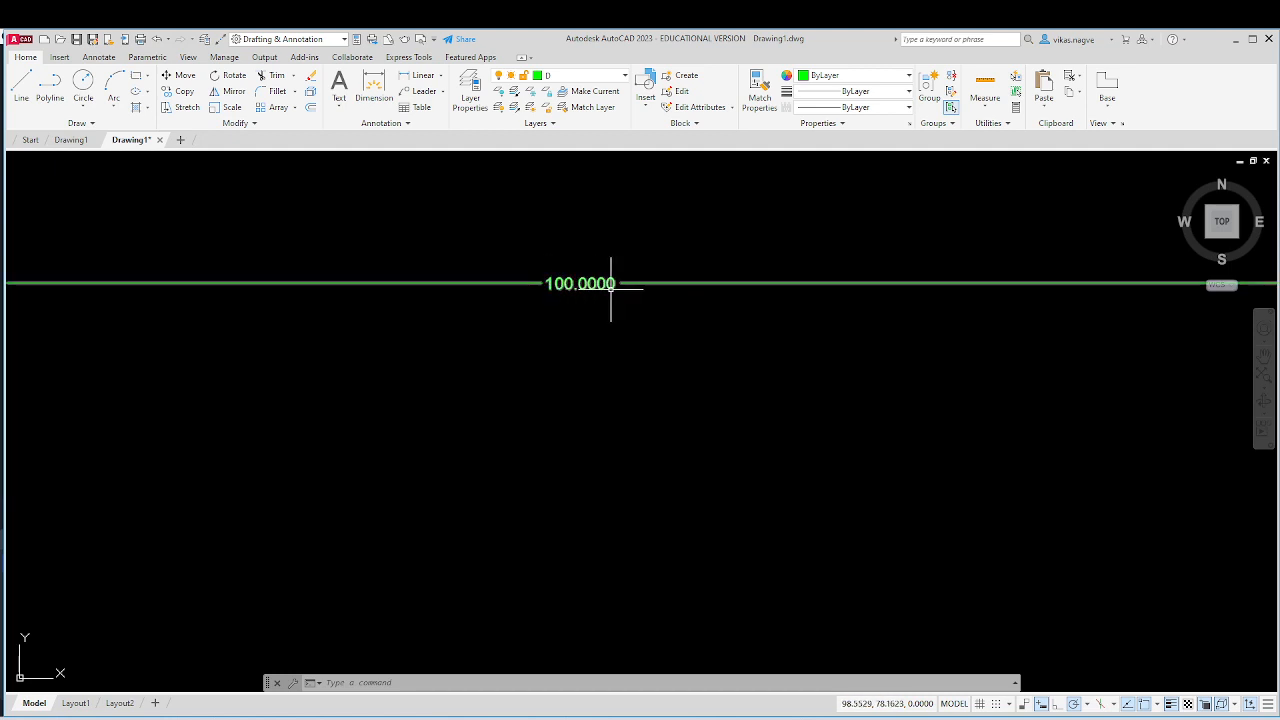
scroll(605, 292, down, 6)
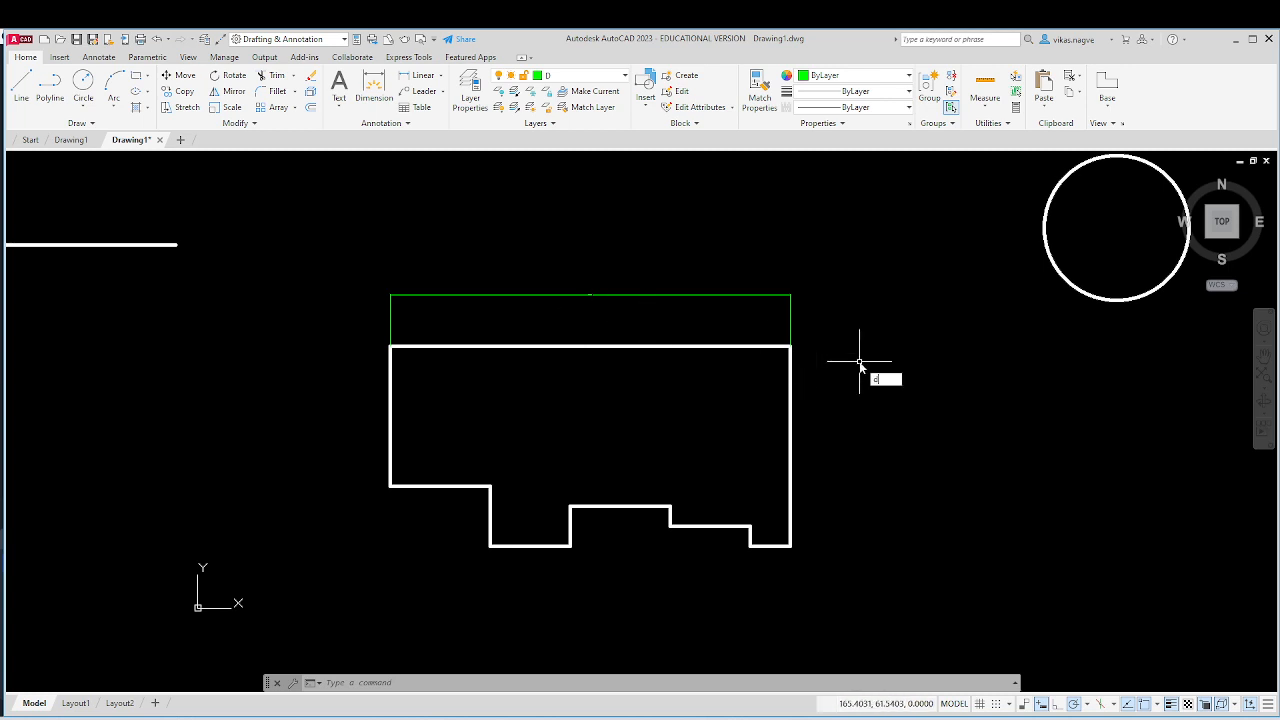
Step: Open the Standard dimension style for modification through the DIMSTYLE command, keeping the dimensioned outline in view
text(st)
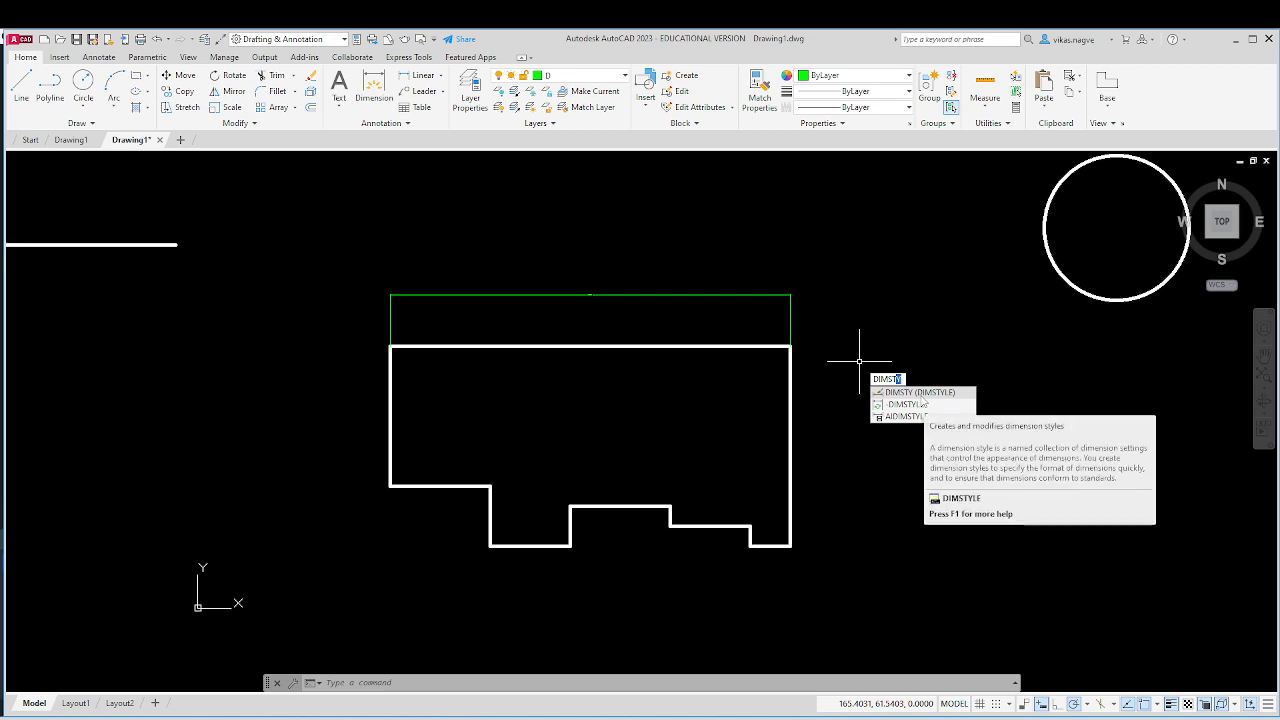
key(Return)
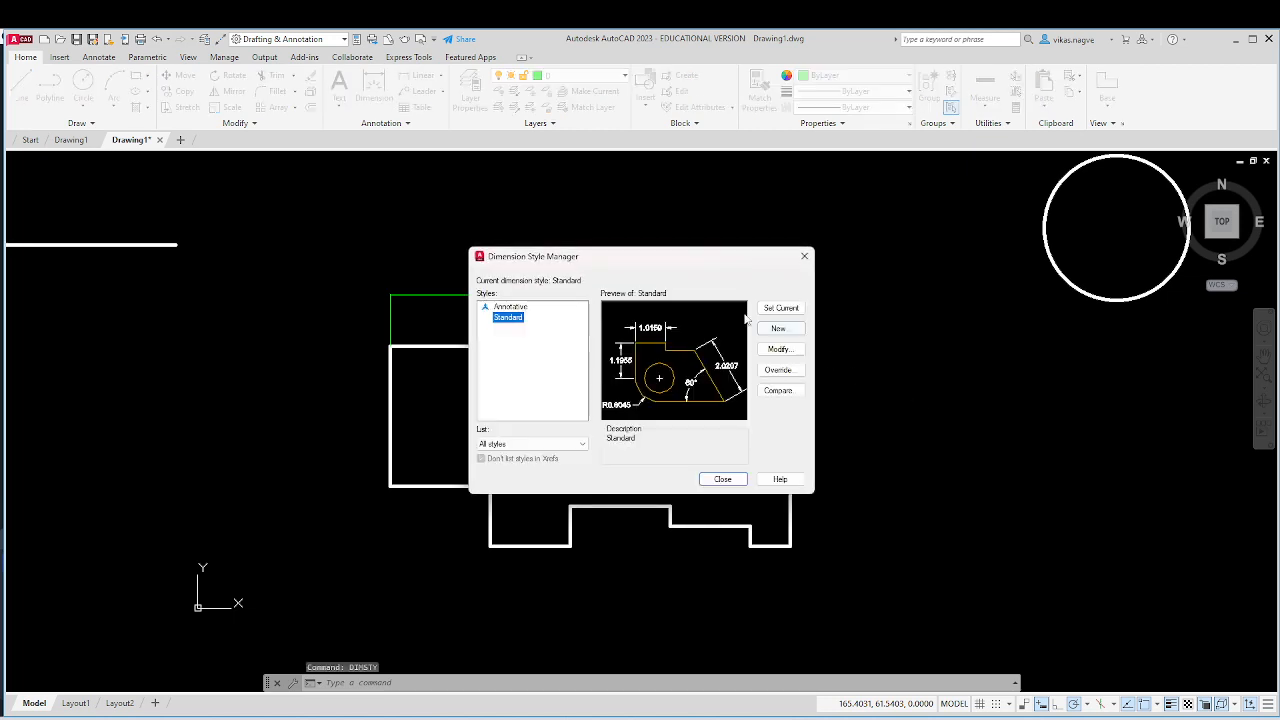
mouse_move(717, 265)
mouse_down()
mouse_move(883, 280)
mouse_move(1023, 322)
mouse_up()
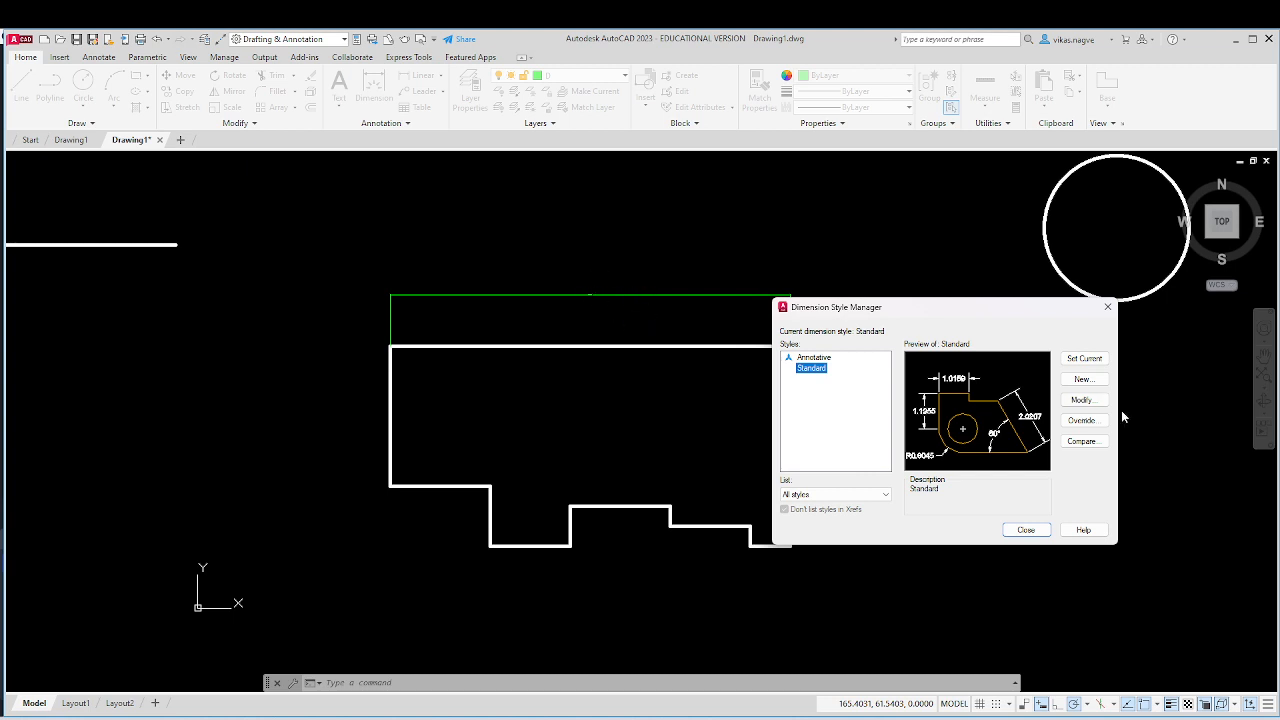
click(1082, 399)
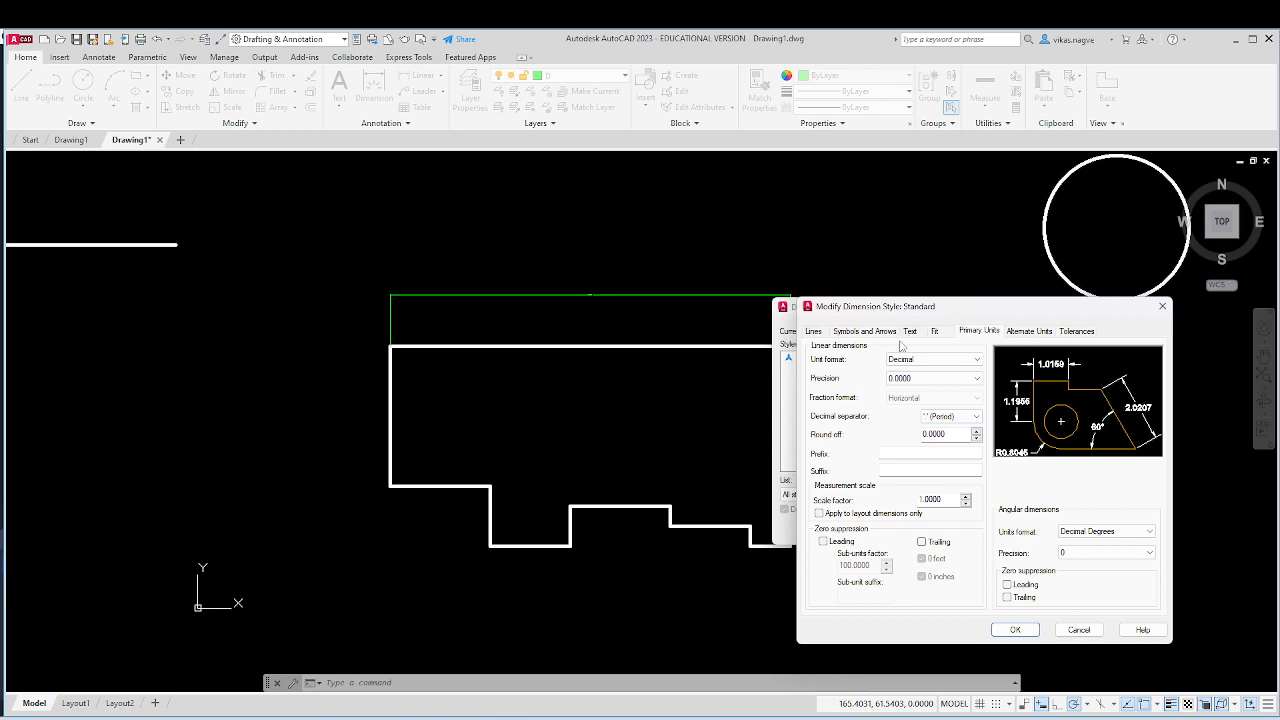
Step: Review the Standard style's settings for lines, symbols and arrows, text and fit, finishing on the dimension and extension line options
click(815, 333)
click(866, 332)
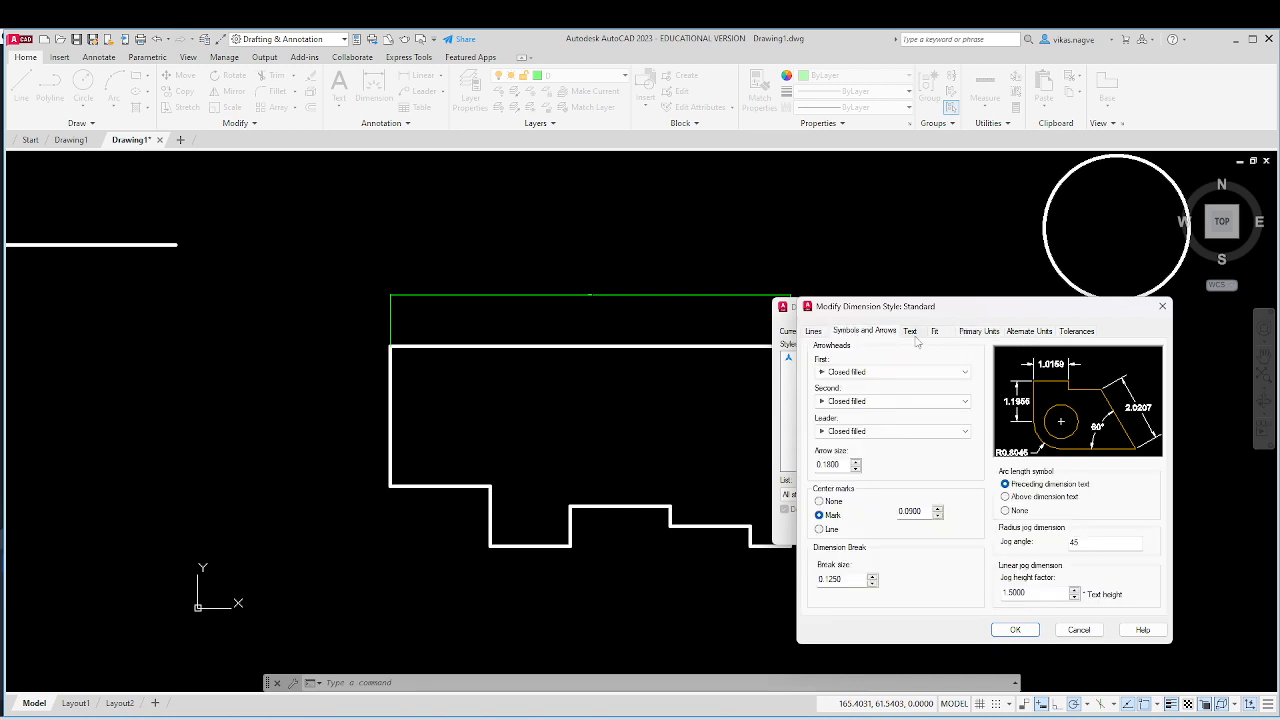
click(910, 332)
click(938, 335)
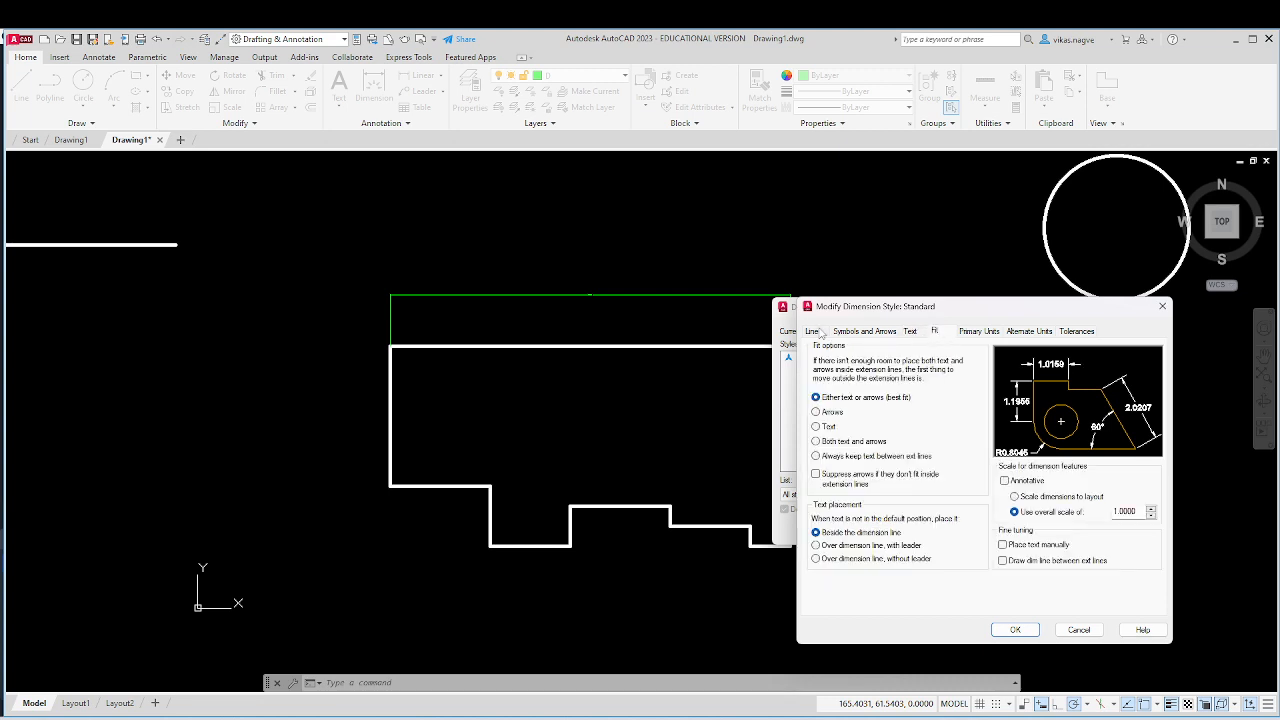
click(816, 334)
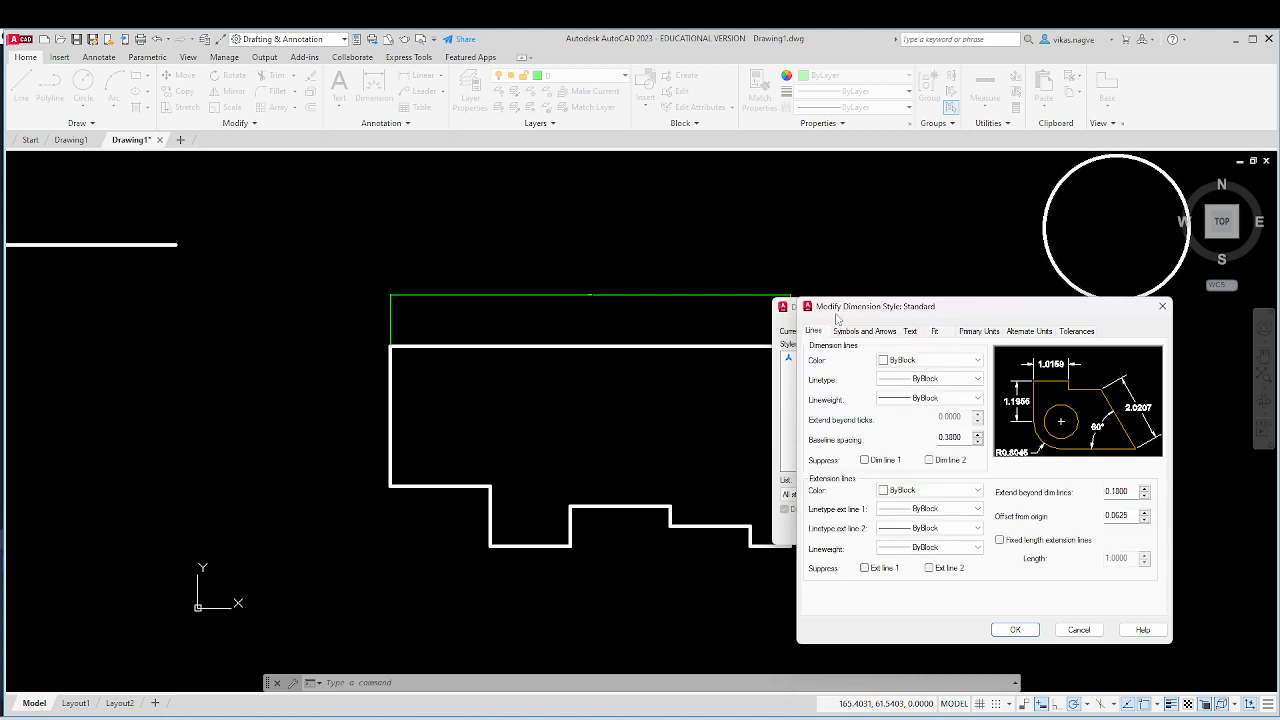
drag(840, 312, 840, 269)
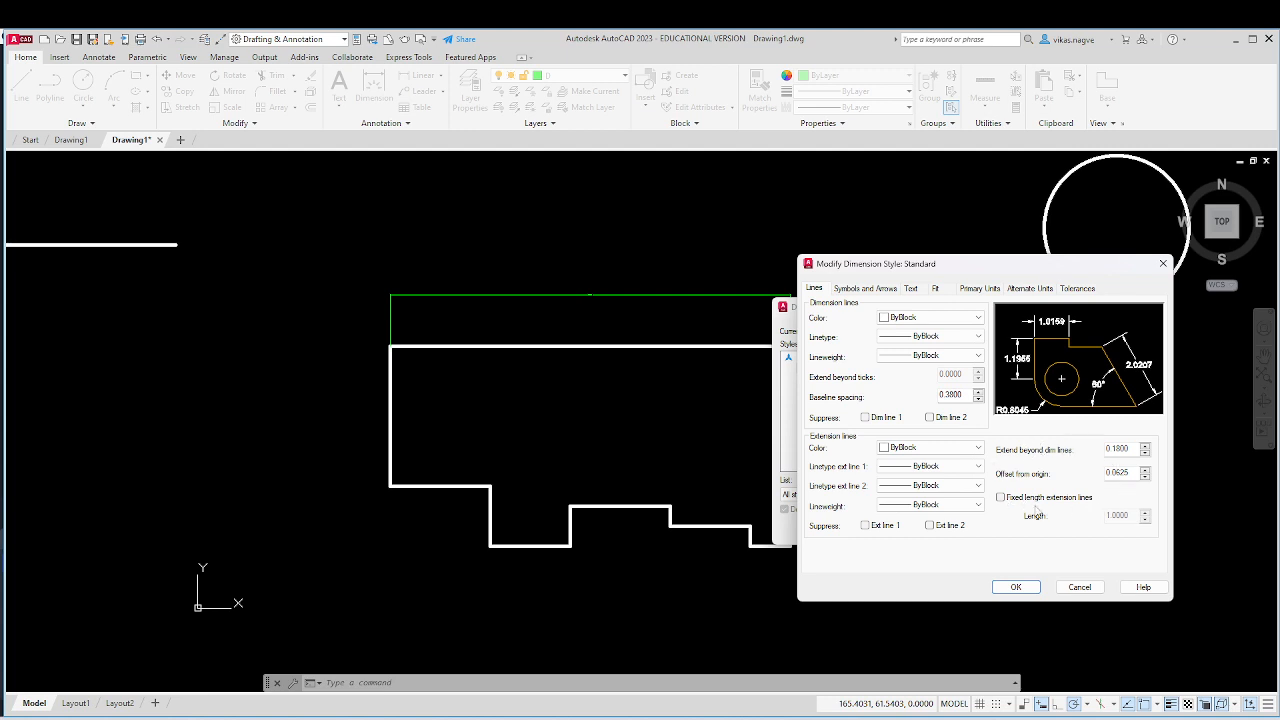
Step: Try Closed blank and Dot as the Standard style's first and second arrowheads, and return both to Closed filled
click(866, 288)
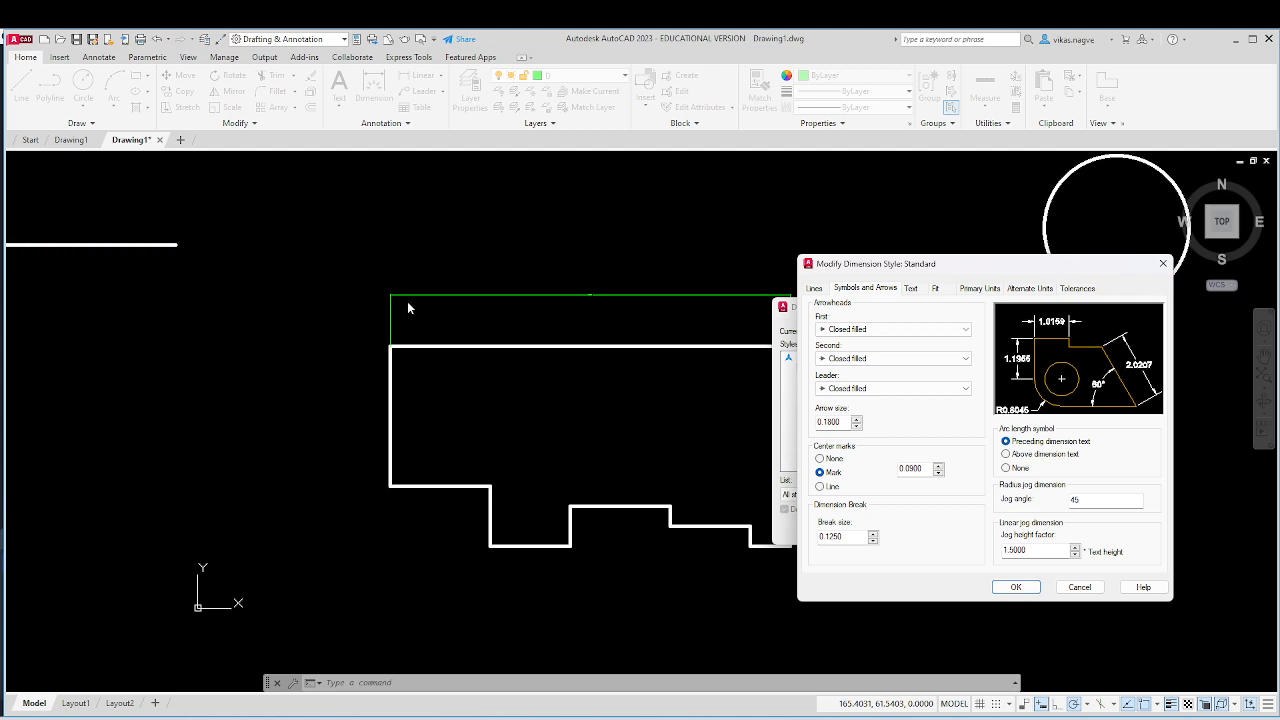
click(845, 330)
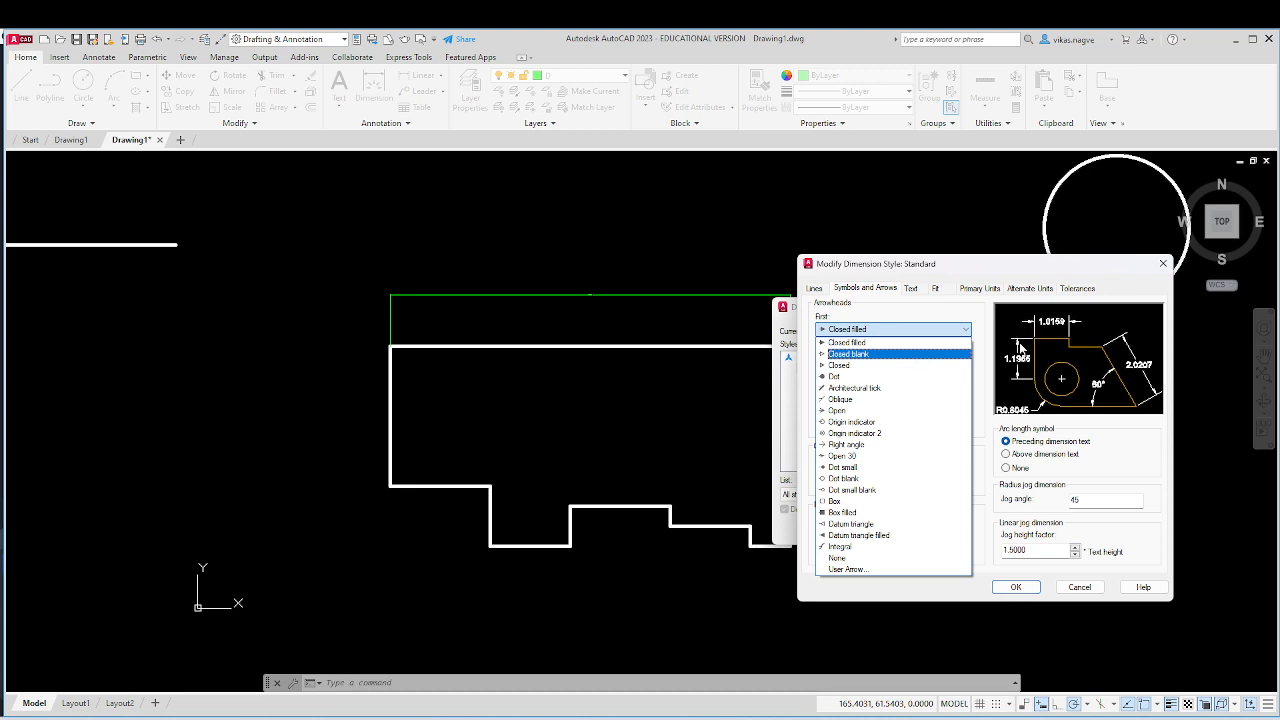
click(909, 355)
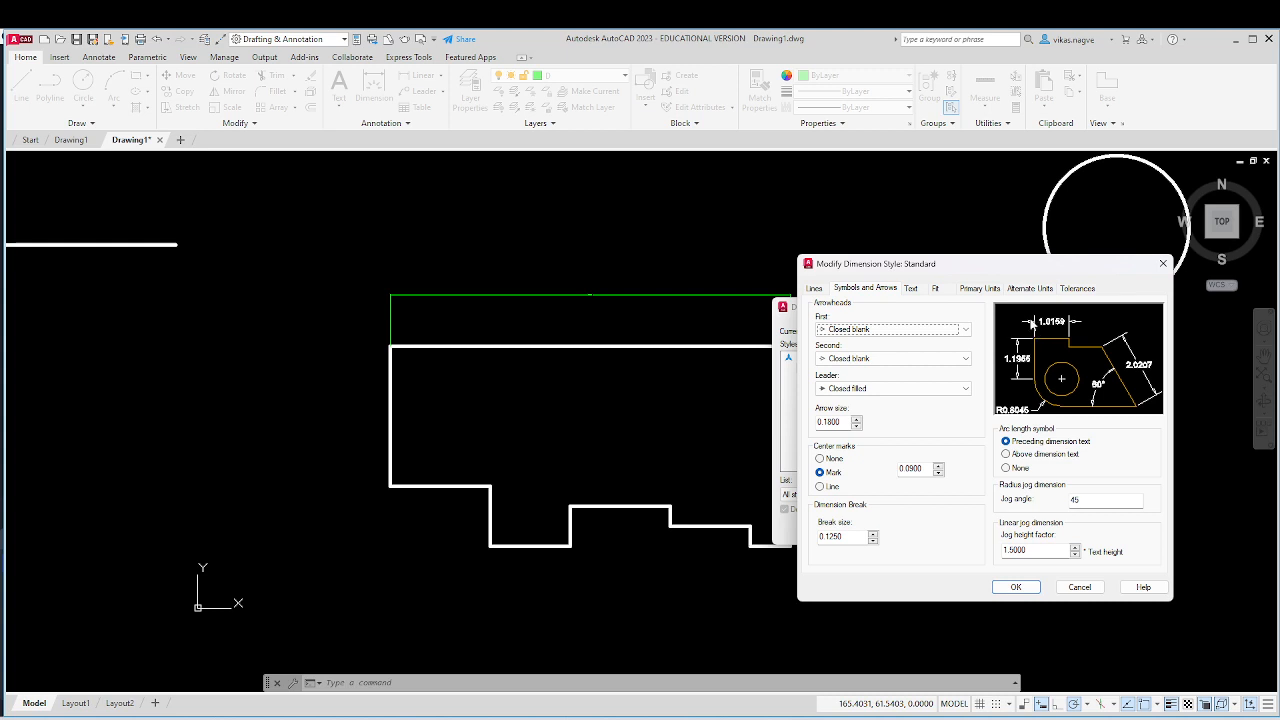
click(935, 330)
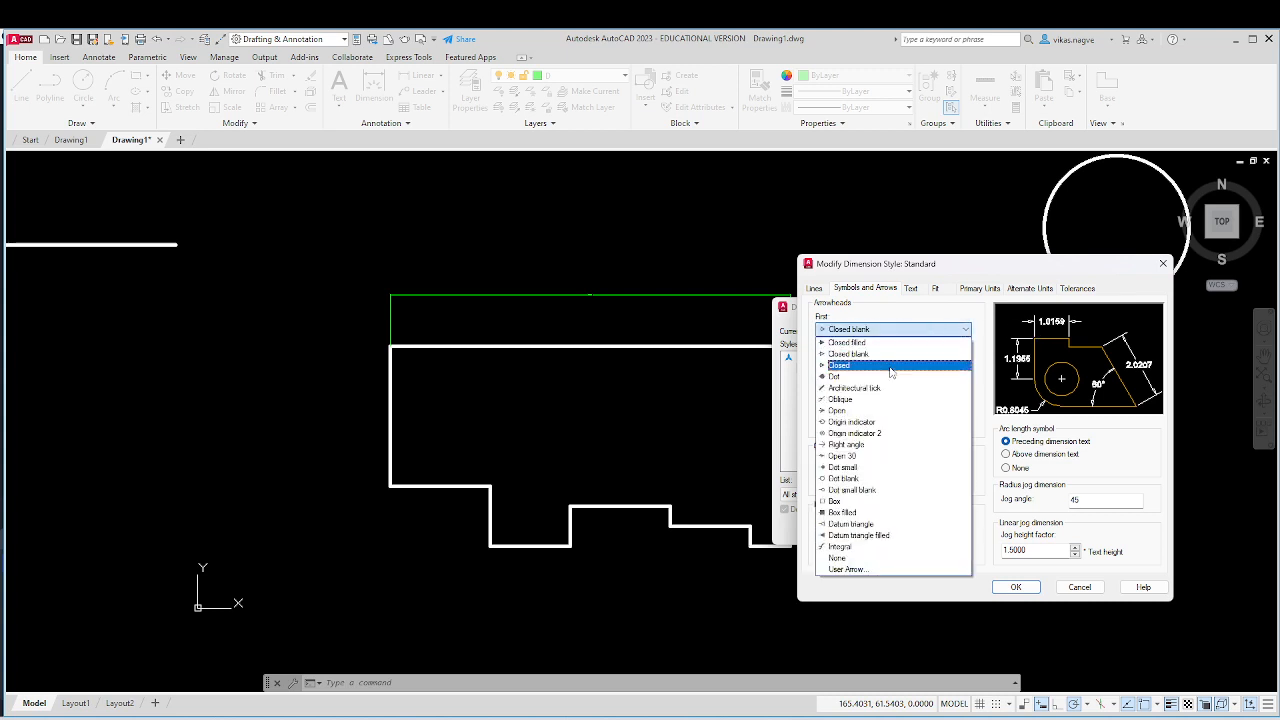
click(889, 376)
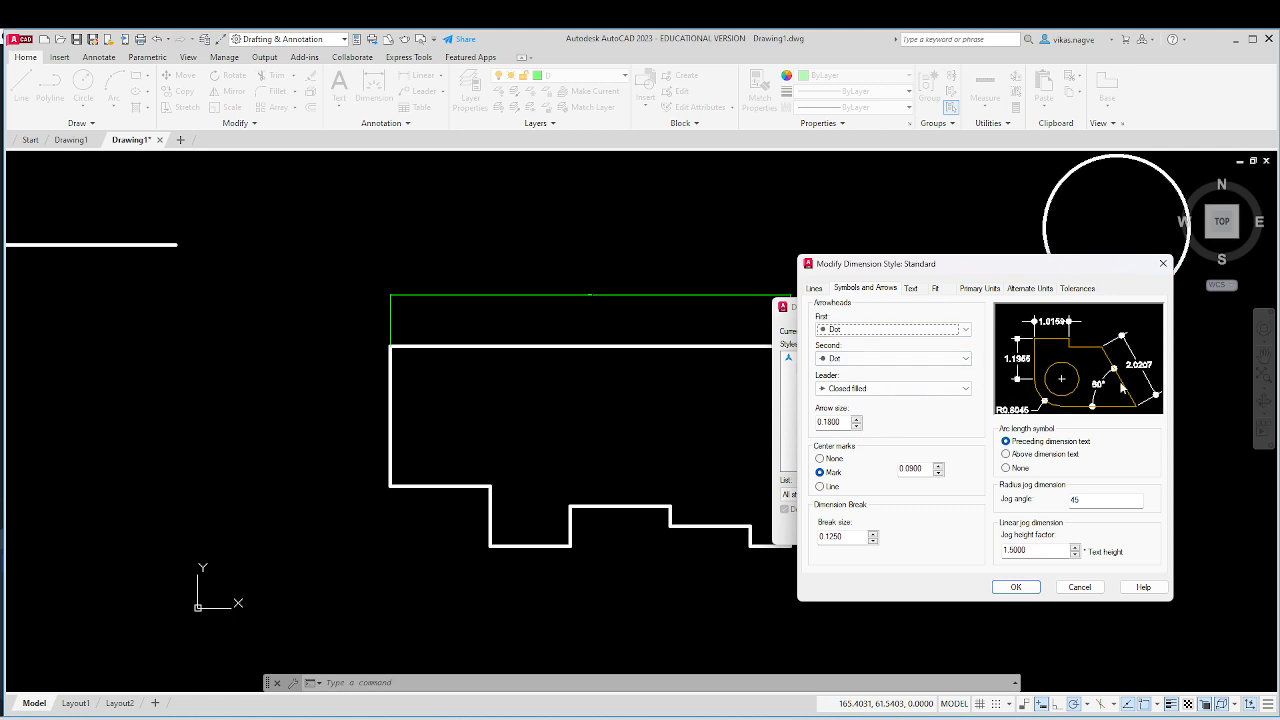
click(943, 334)
click(912, 343)
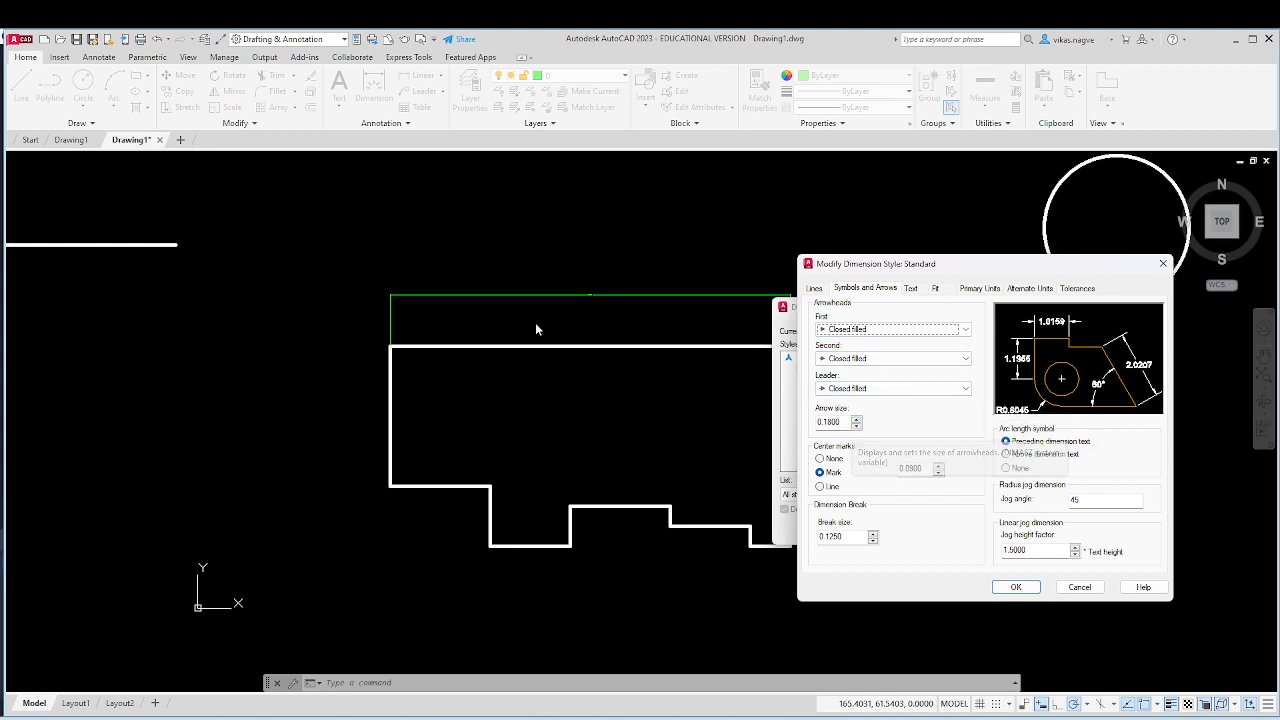
Step: Set the Standard style's arrow size to 4, apply it and return to the drawing
drag(850, 422, 816, 428)
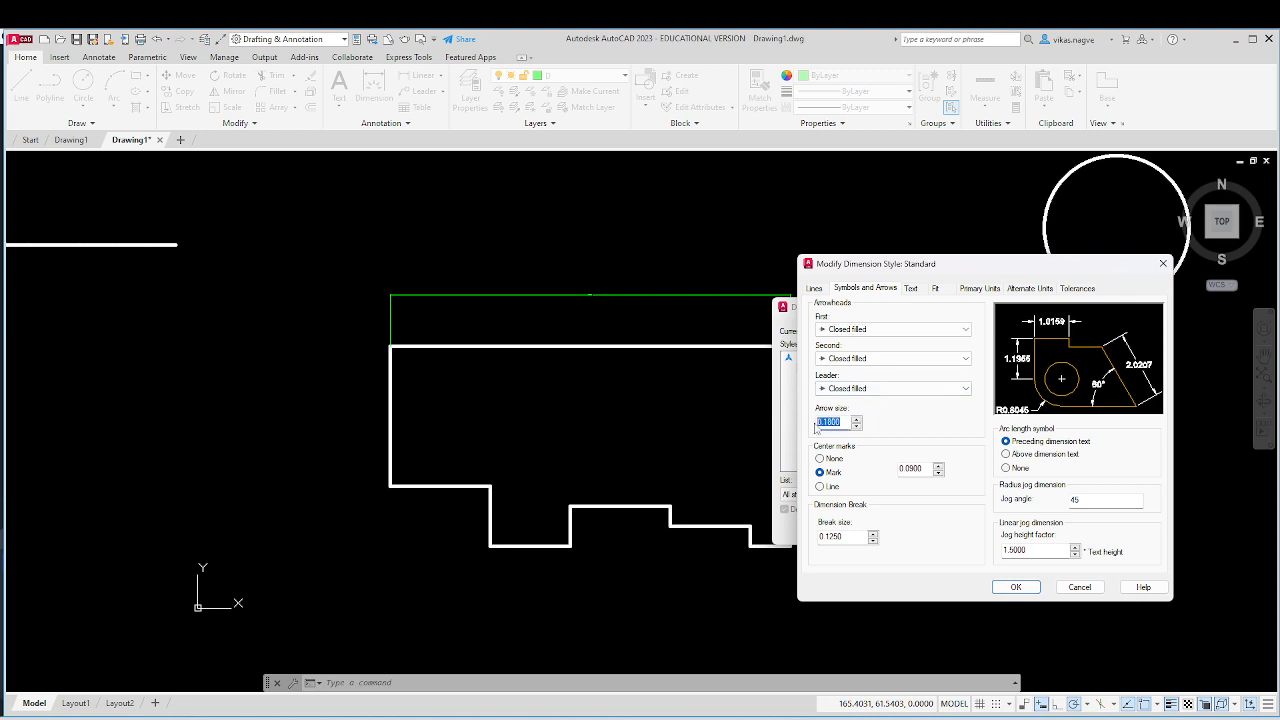
text(1.0000)
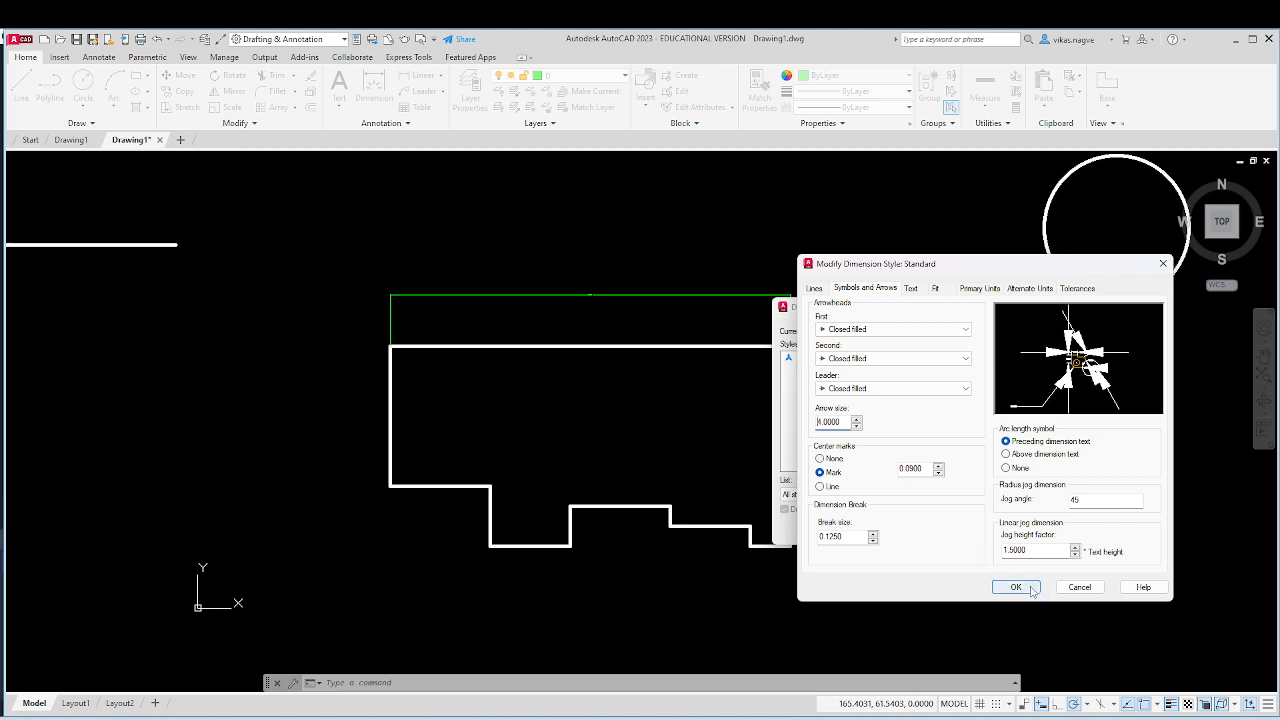
click(1015, 587)
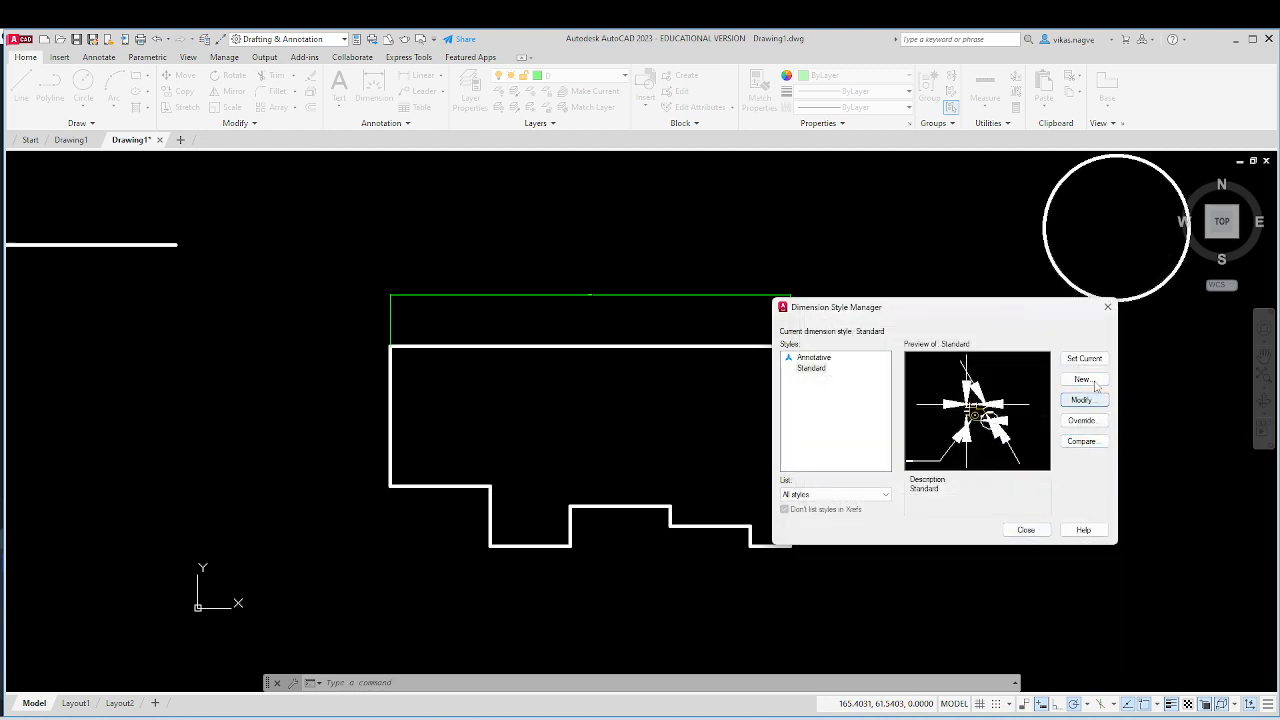
click(1035, 530)
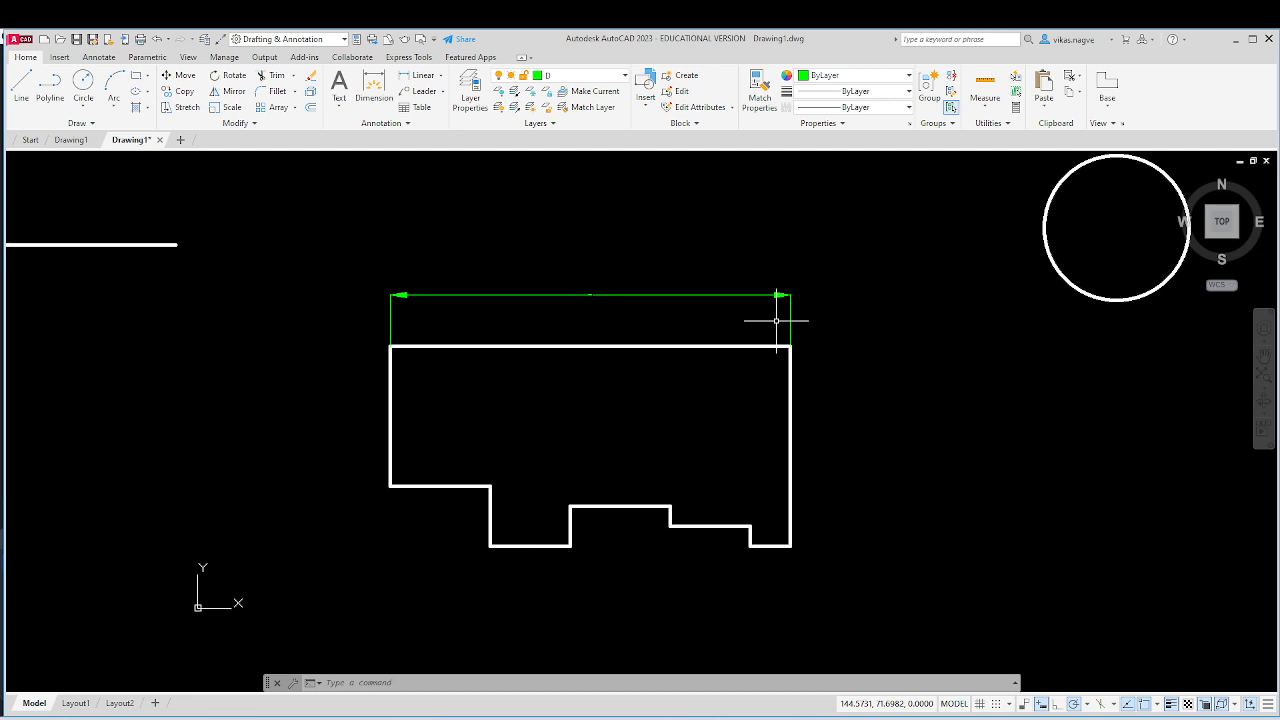
Step: Reopen the Standard dimension style for modification through DIMSTYLE, with the style manager moved clear of the dimensioned outline
text(DIMS)
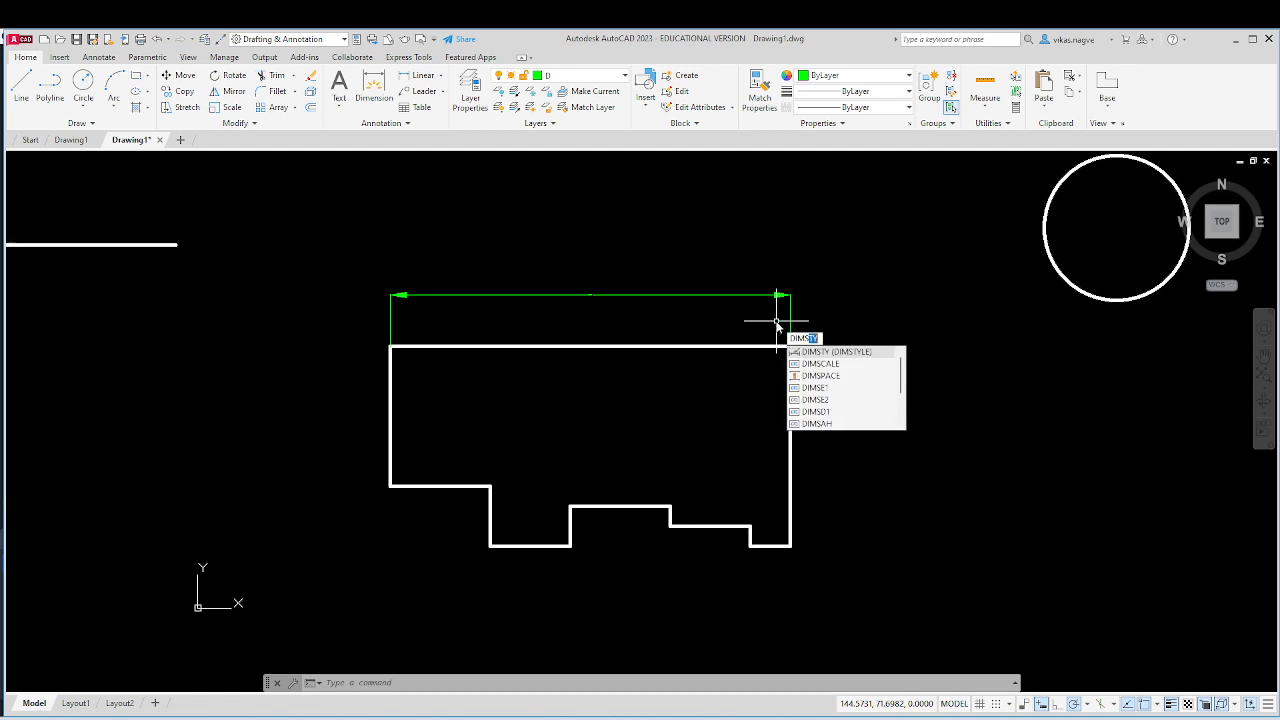
click(833, 353)
click(779, 349)
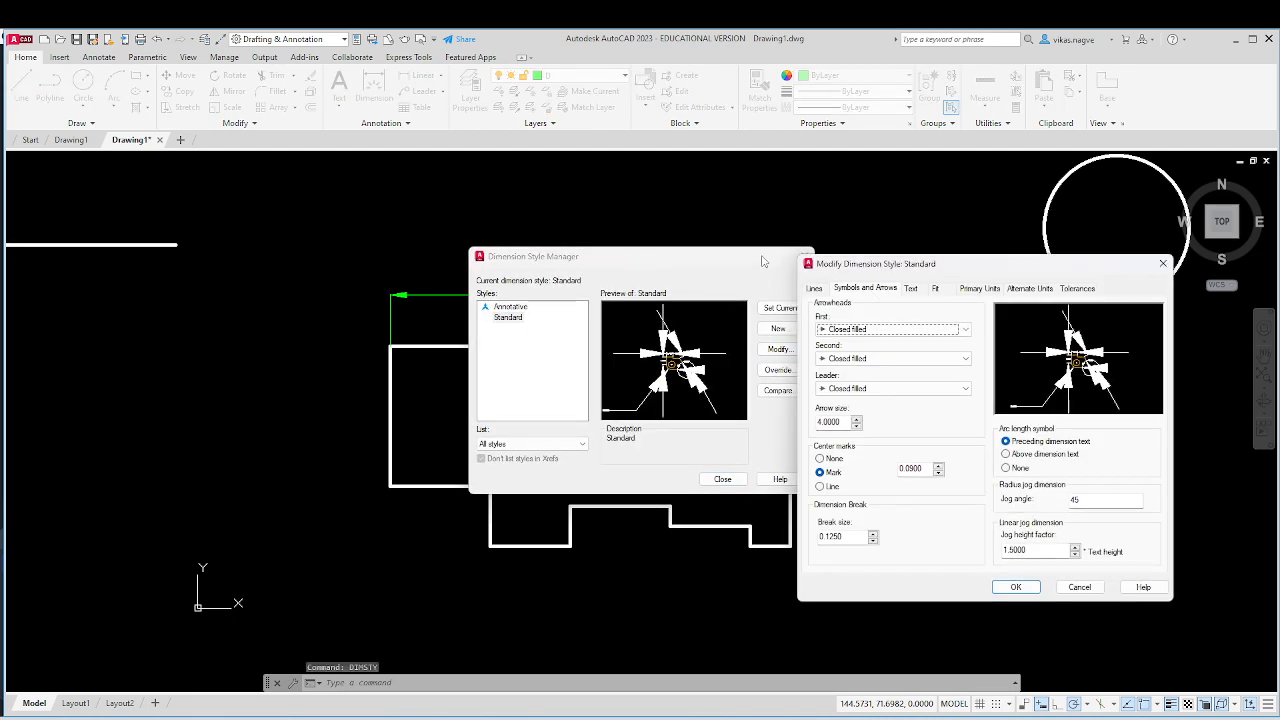
drag(855, 266, 686, 322)
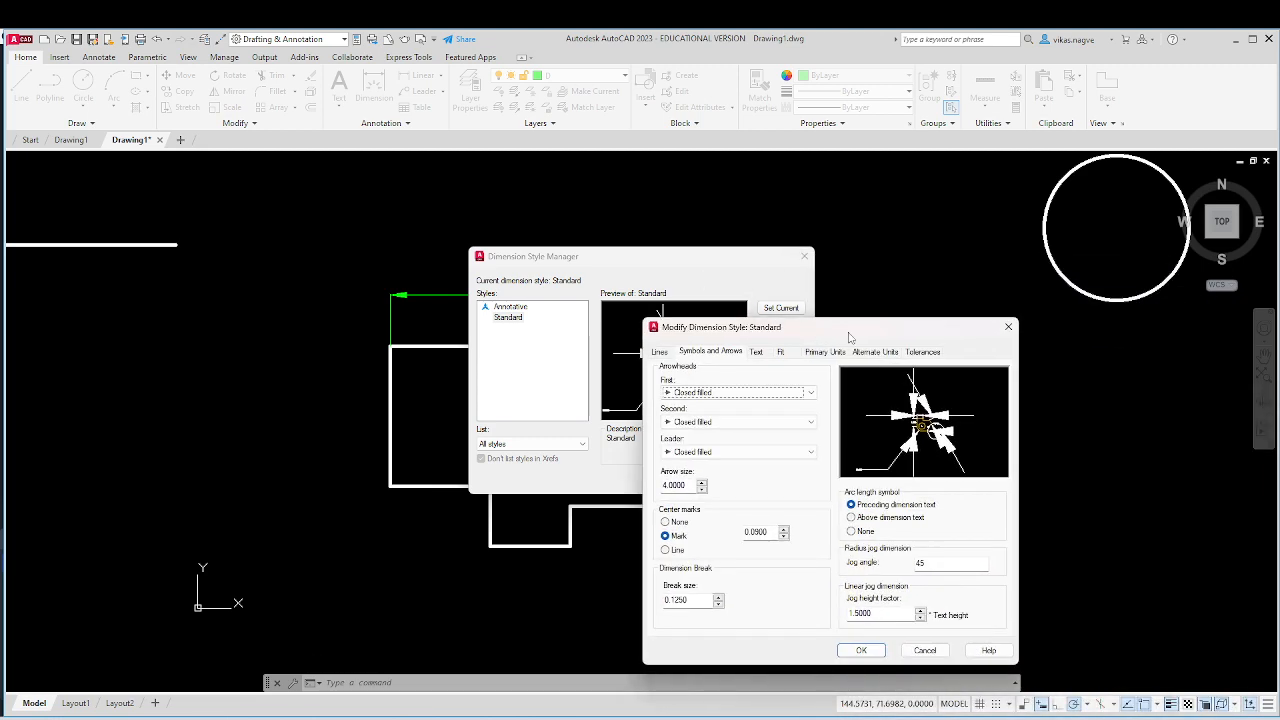
click(1000, 333)
drag(790, 256, 1069, 302)
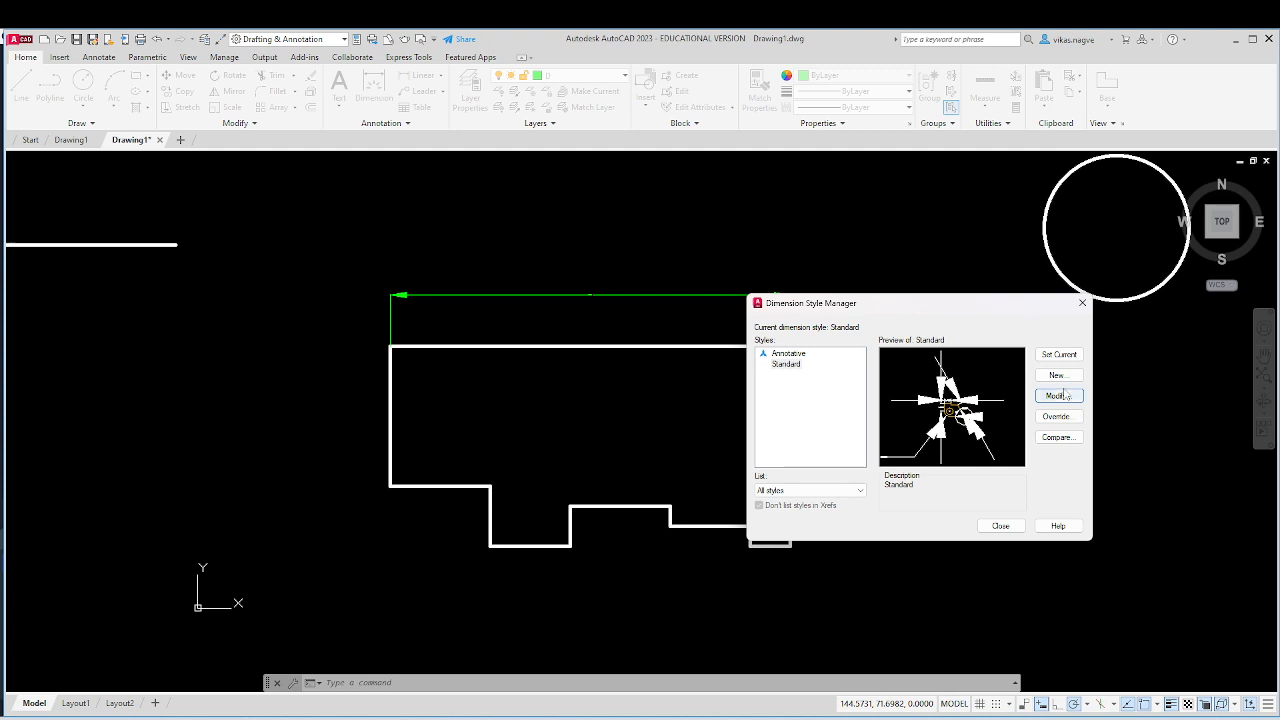
click(1062, 397)
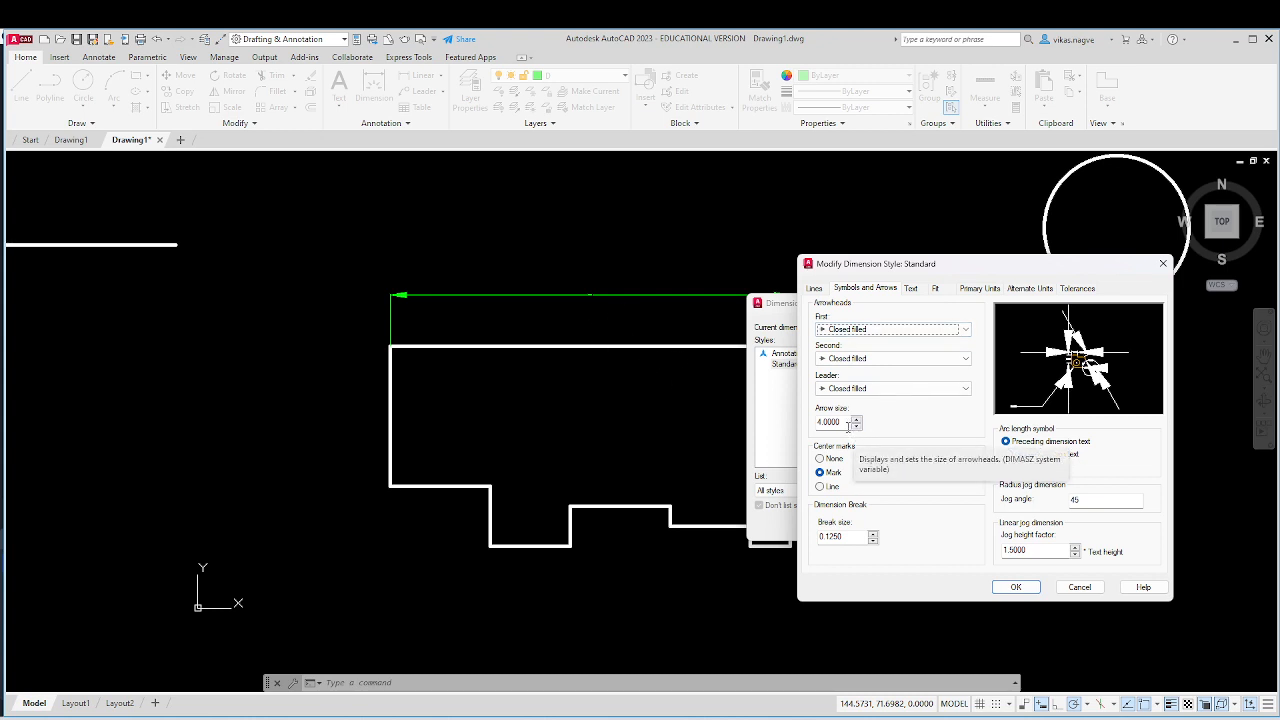
Step: Set the Standard style's text alignment to ISO standard and its text height to 4, and apply the changes
click(911, 289)
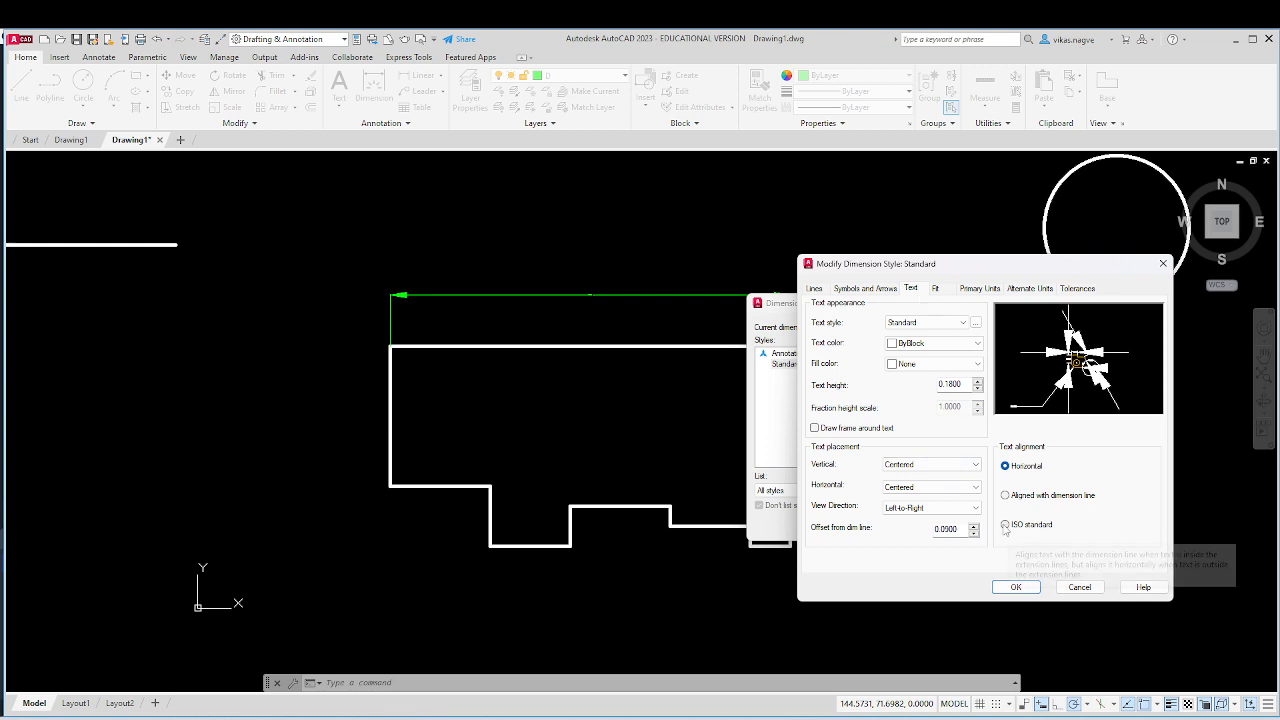
click(1005, 525)
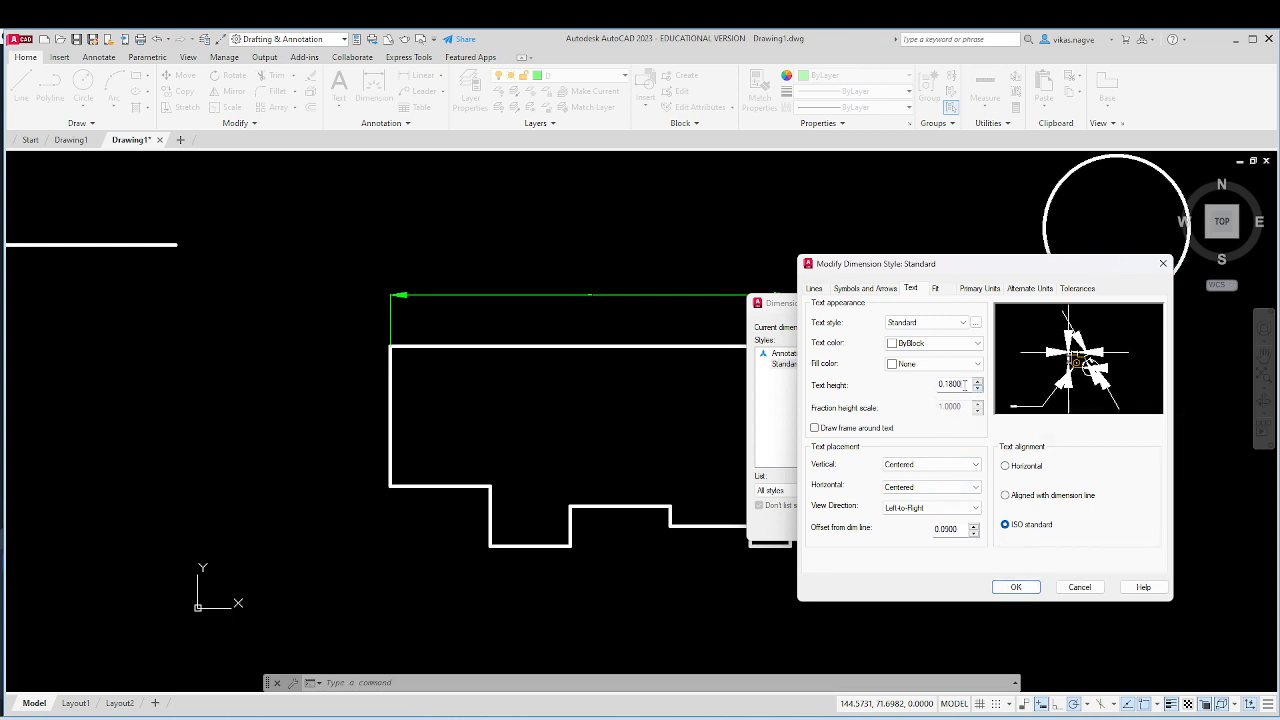
drag(966, 385, 933, 387)
text(4)
click(1015, 587)
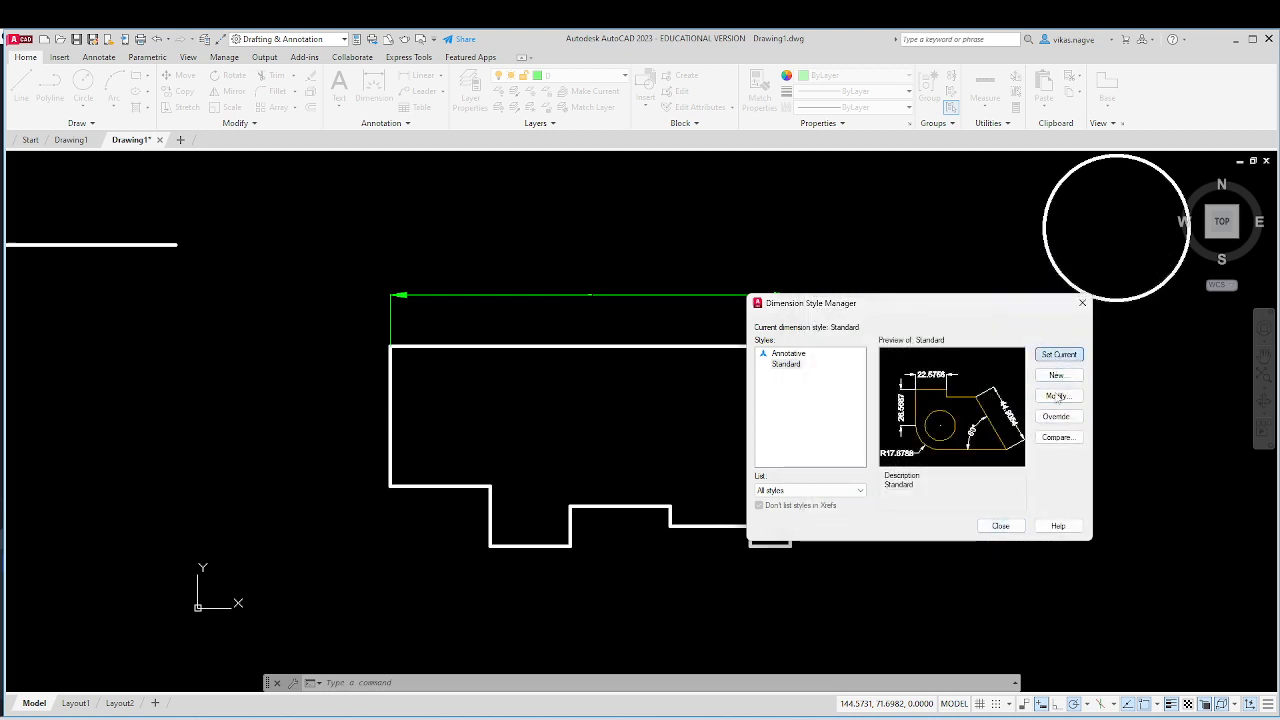
click(1000, 525)
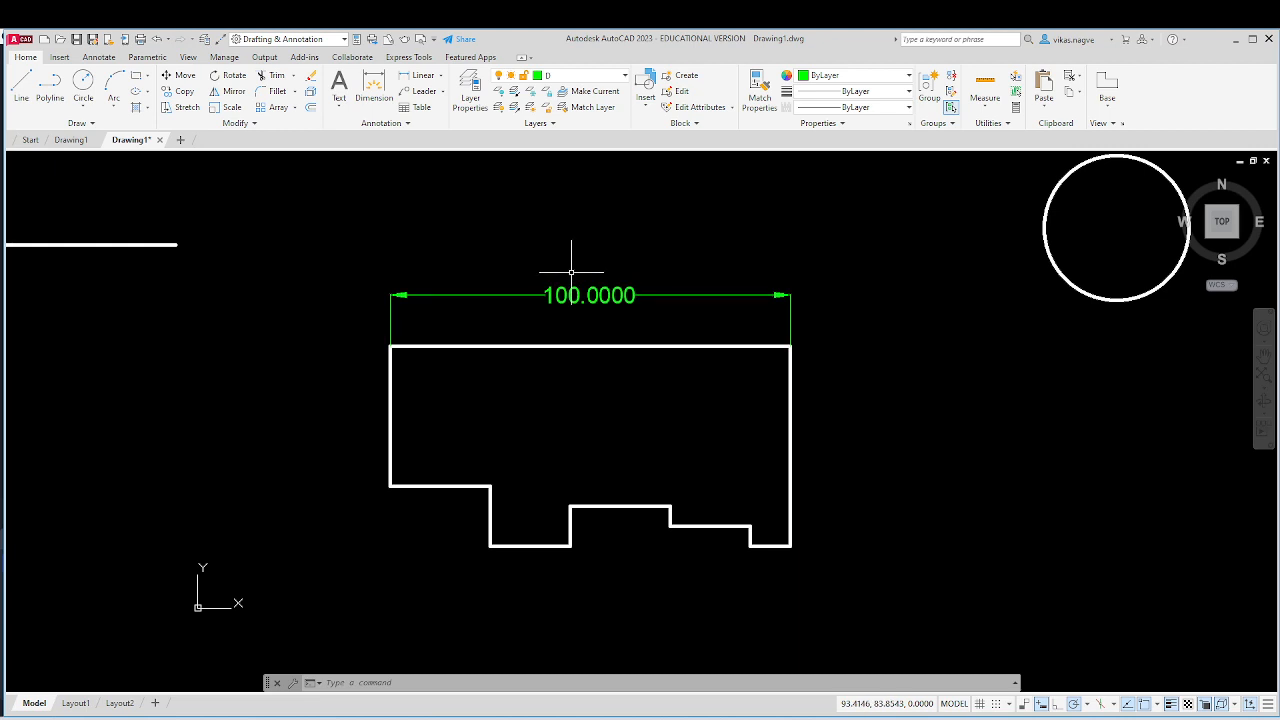
Step: Modify the Standard style again to place dimension text vertically Above the line with an offset of 0.7 from it
text(d)
key(Return)
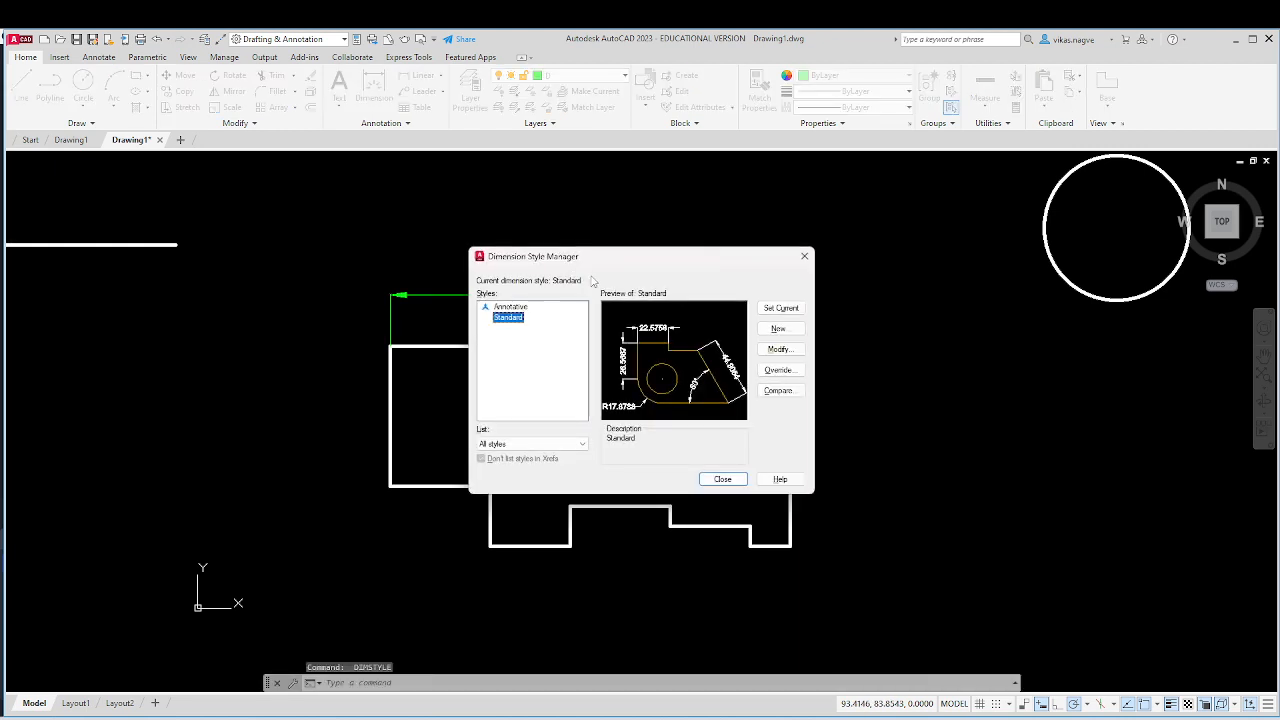
drag(632, 259, 964, 308)
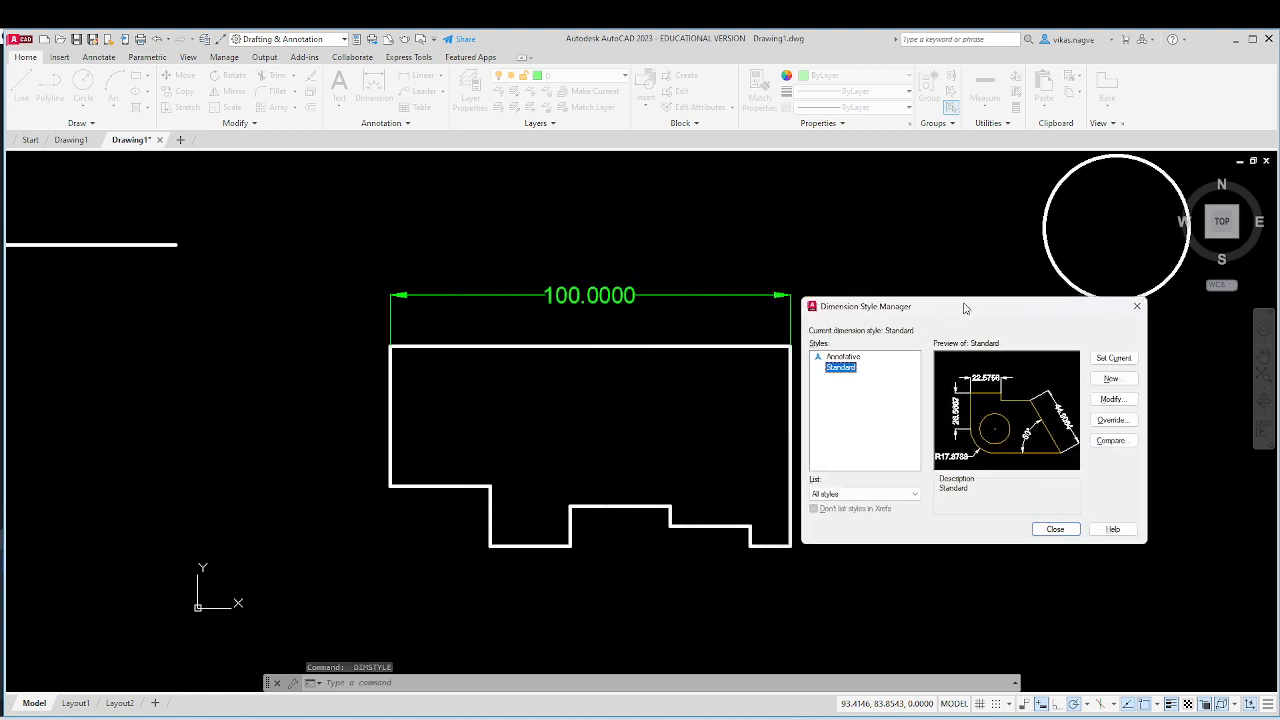
click(1113, 399)
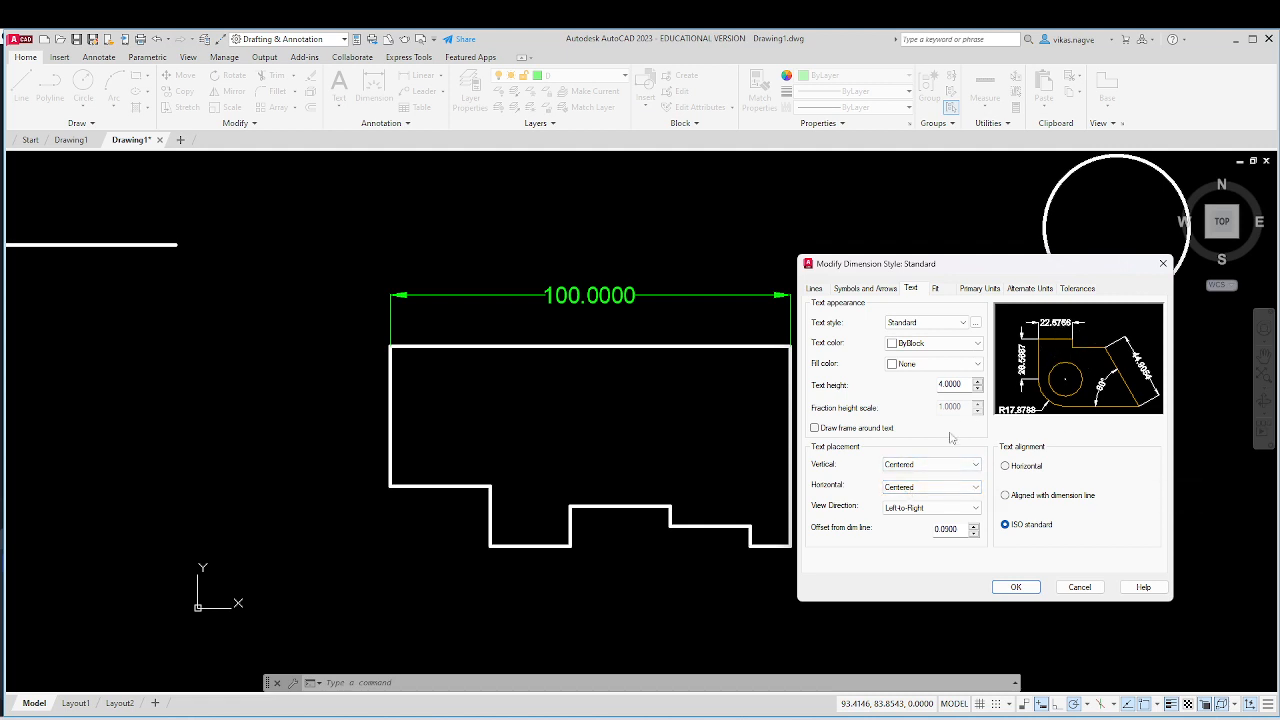
click(919, 471)
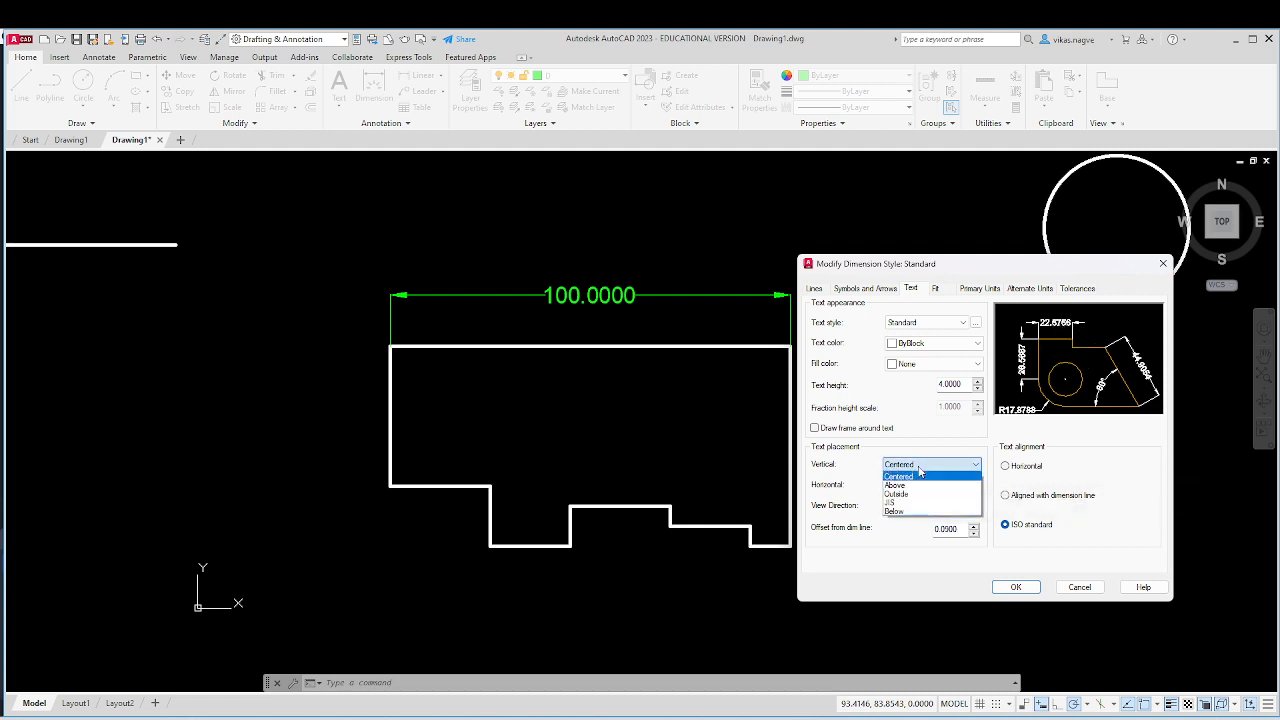
click(919, 486)
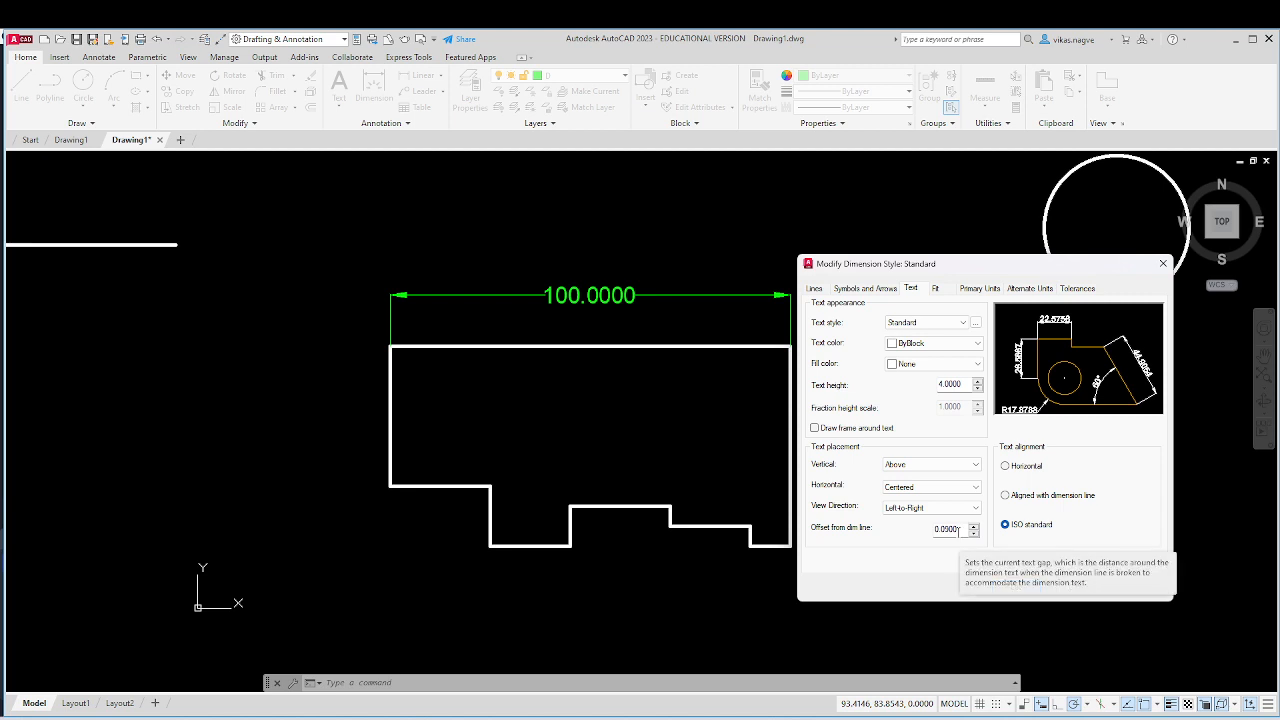
drag(958, 529, 934, 531)
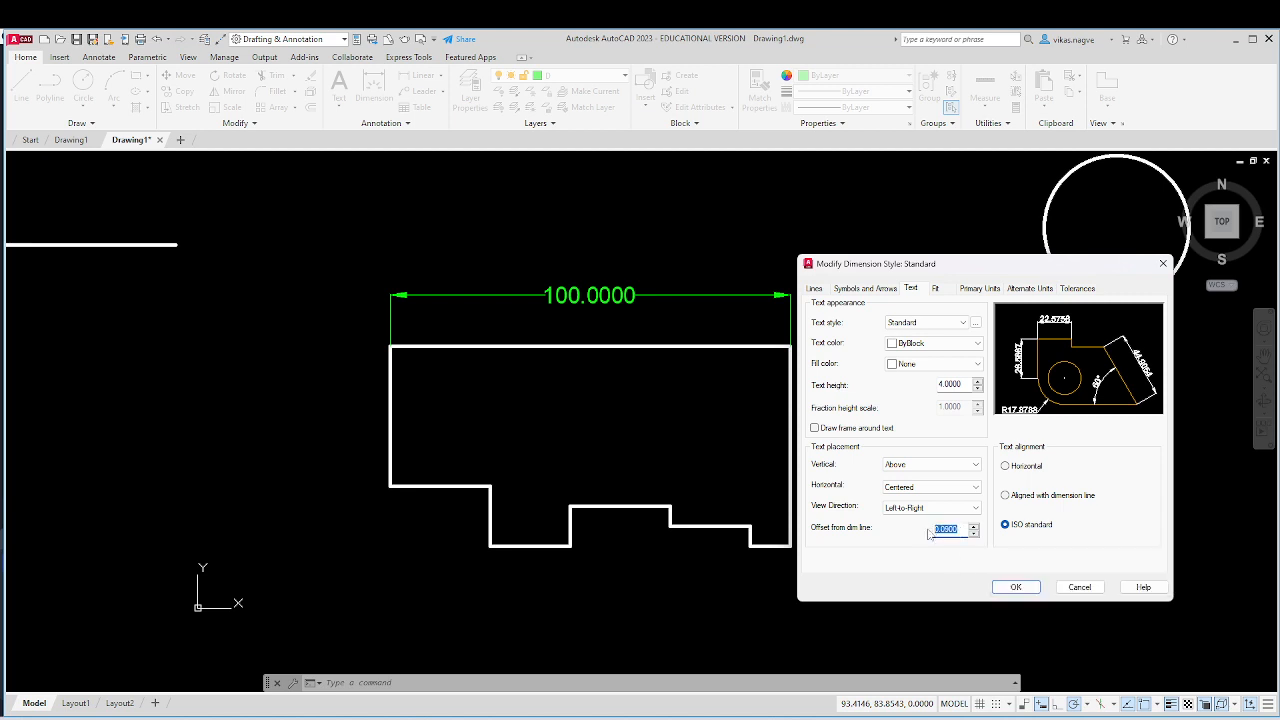
text(0.5000)
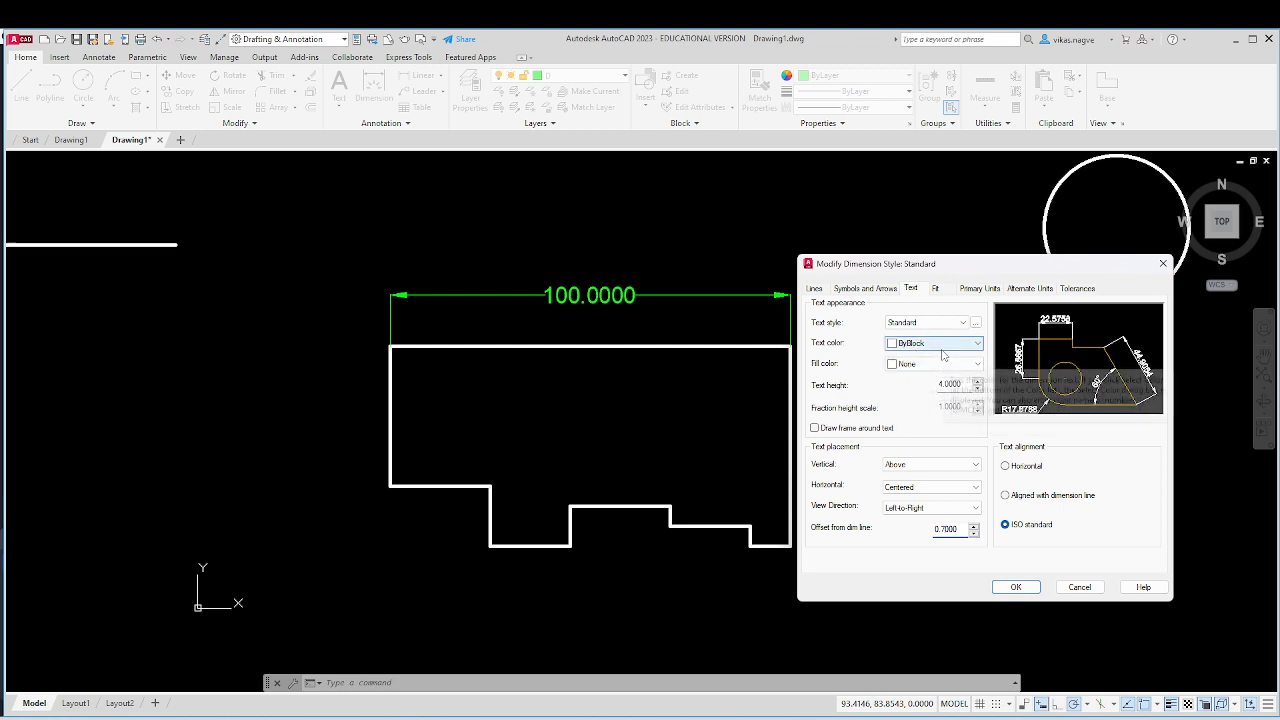
Step: Set the Standard style's text color to White, make the style current and return to the drawing
click(942, 344)
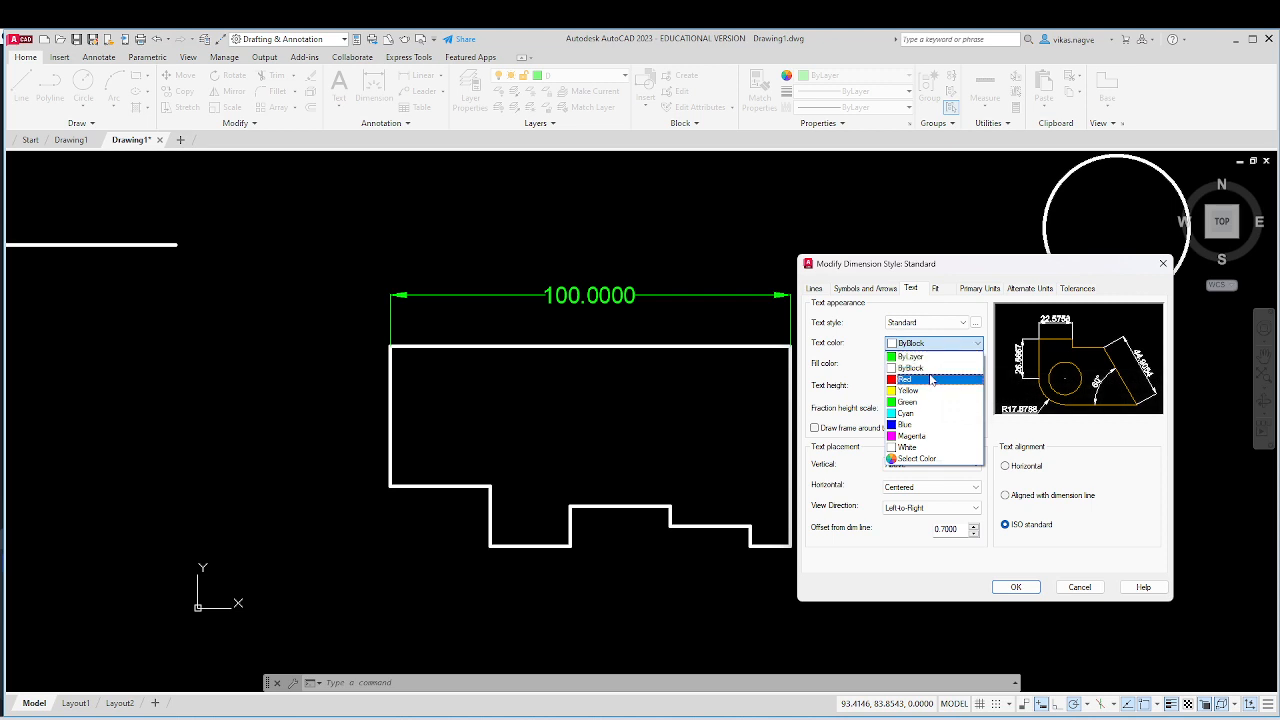
click(927, 448)
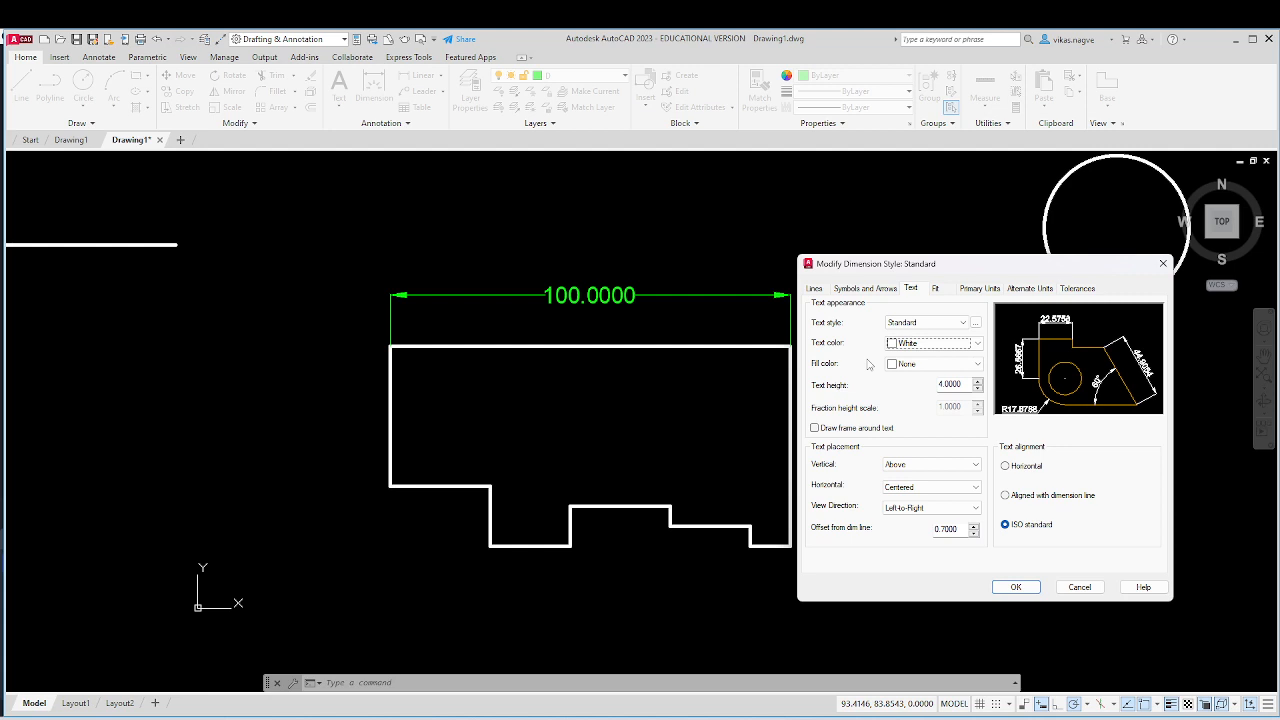
click(1015, 587)
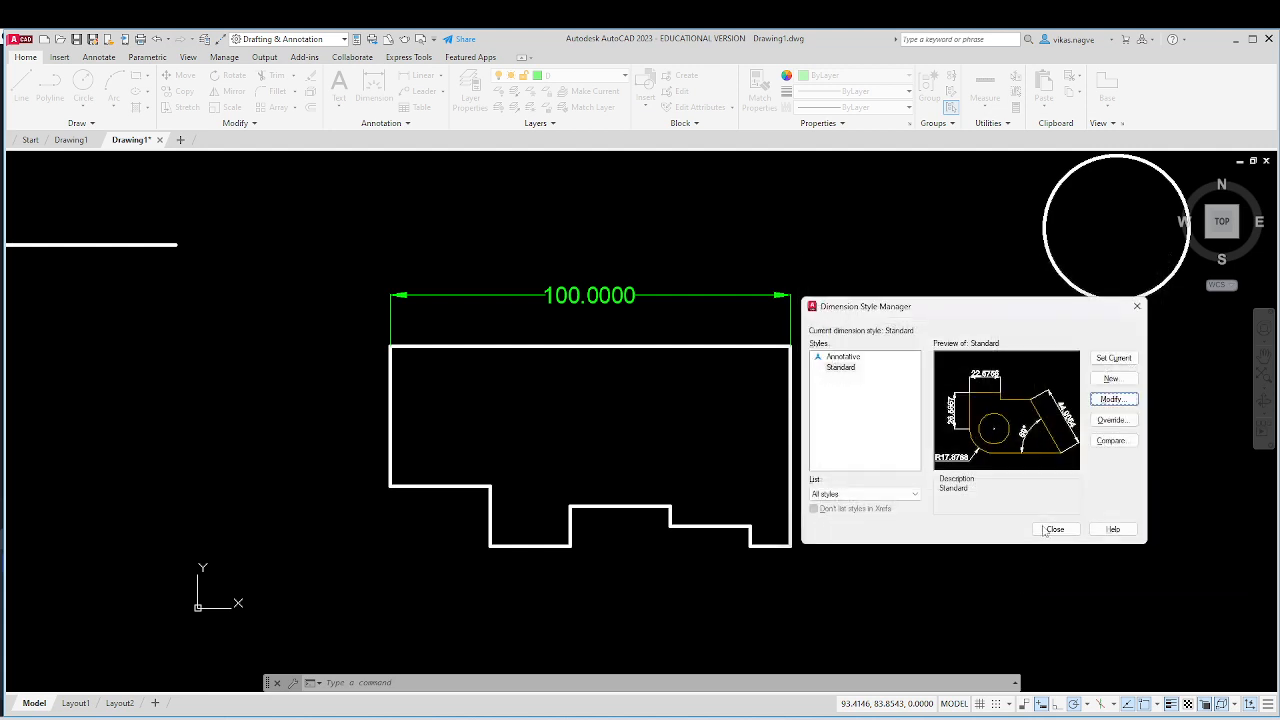
click(1114, 358)
click(1055, 529)
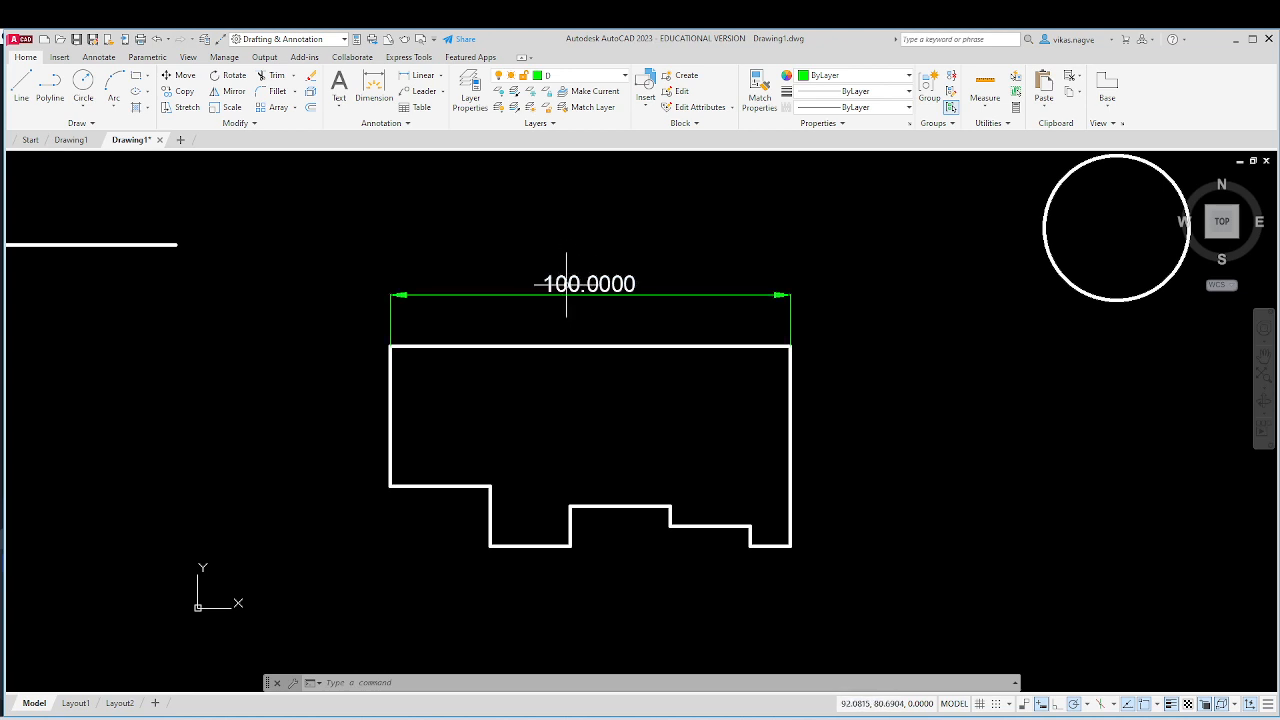
Step: Reopen the Standard dimension style for modification and set the linear dimension precision to 0 in its primary units
text(d)
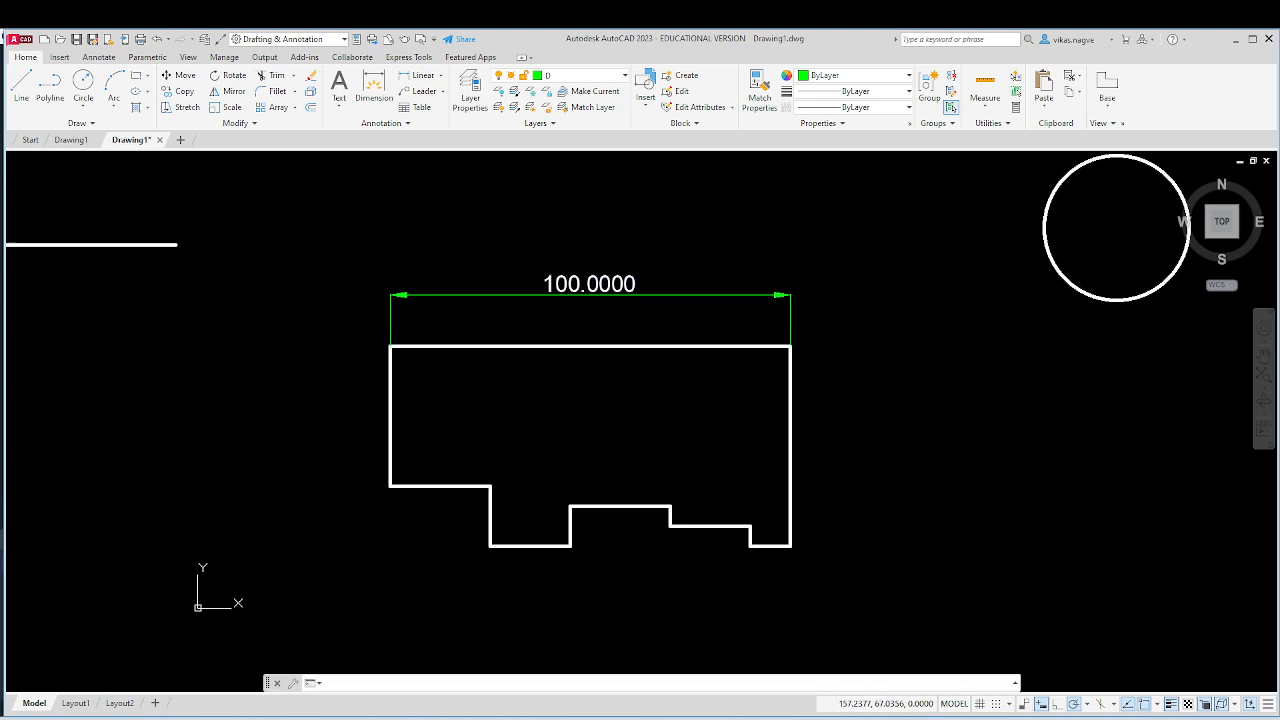
key(Return)
drag(737, 268, 1073, 308)
click(1113, 389)
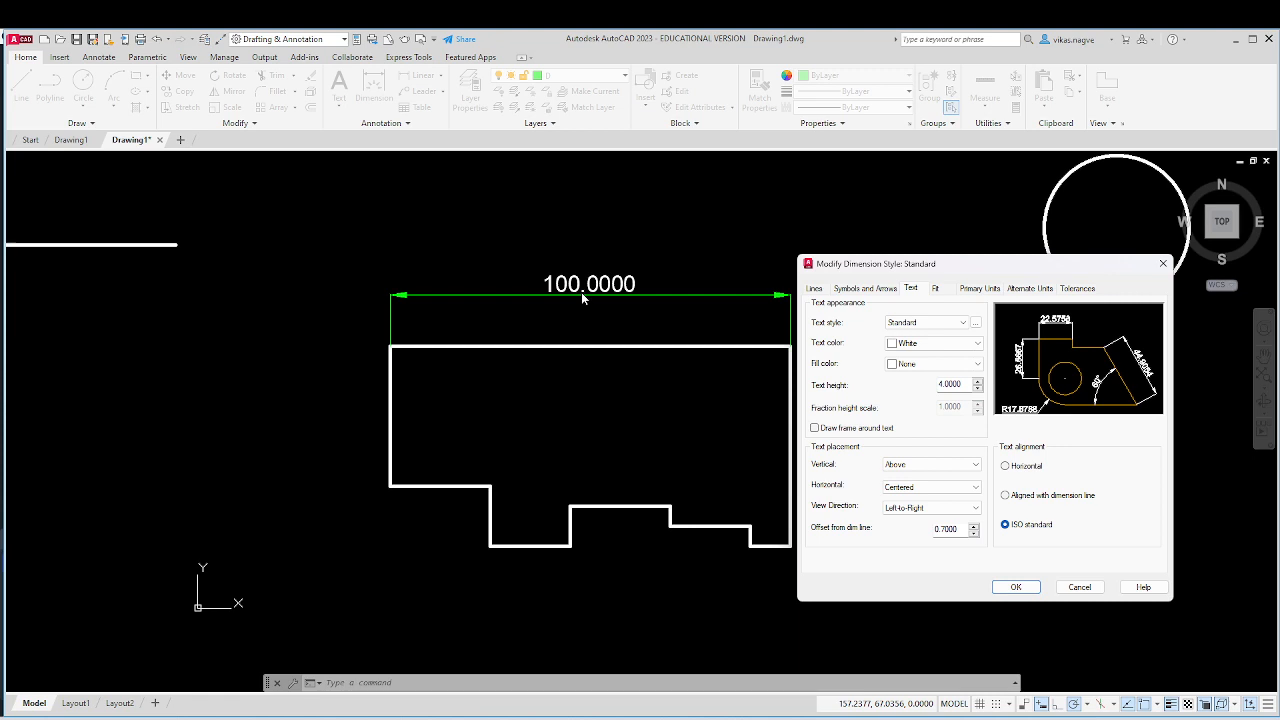
click(980, 288)
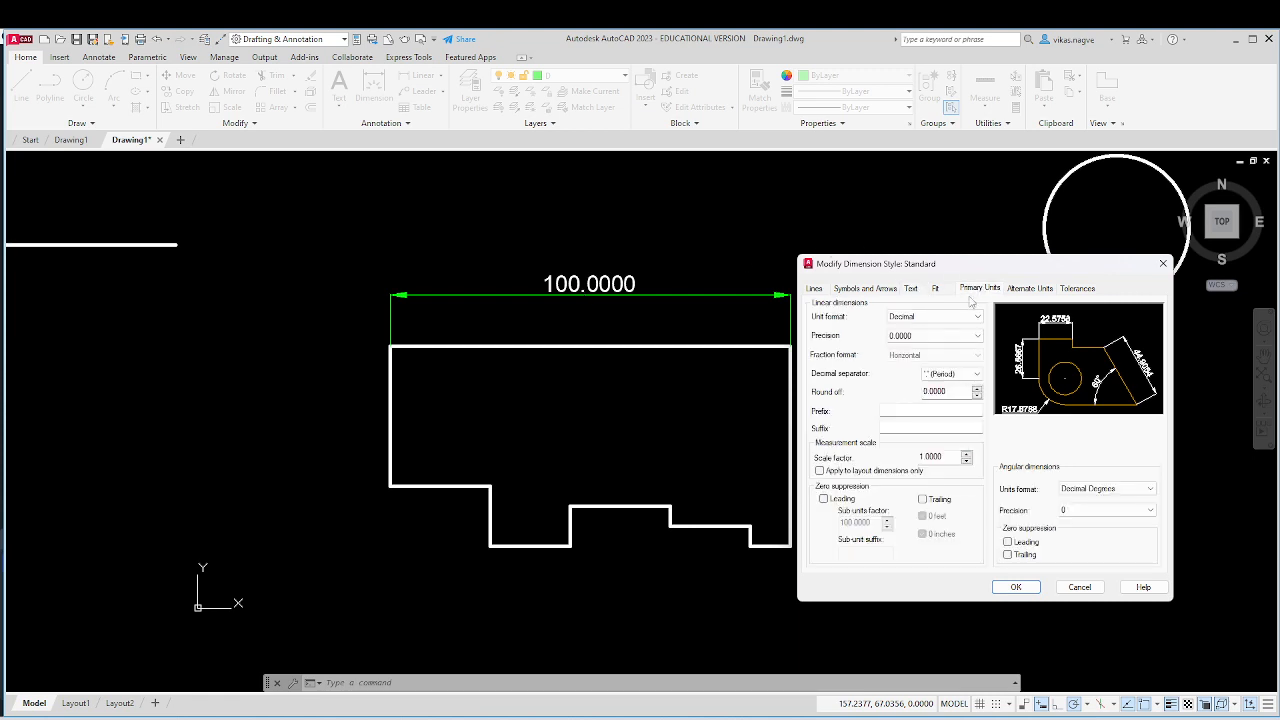
click(913, 335)
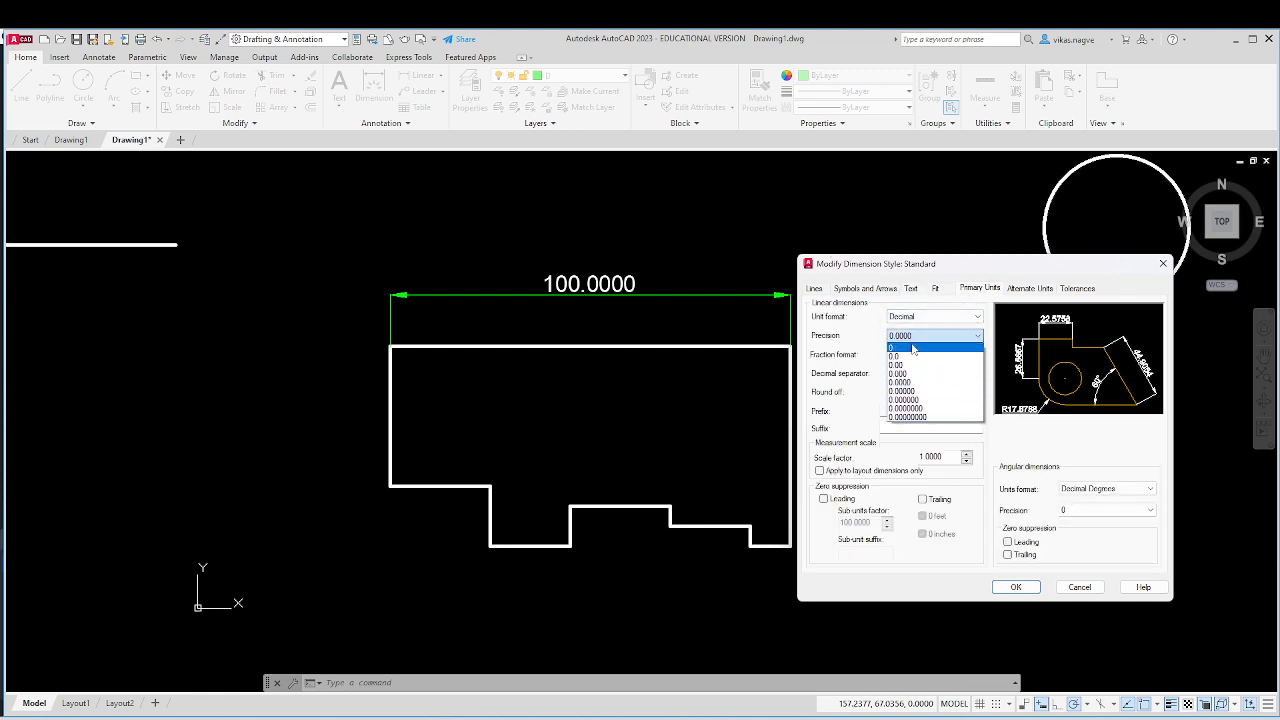
click(913, 348)
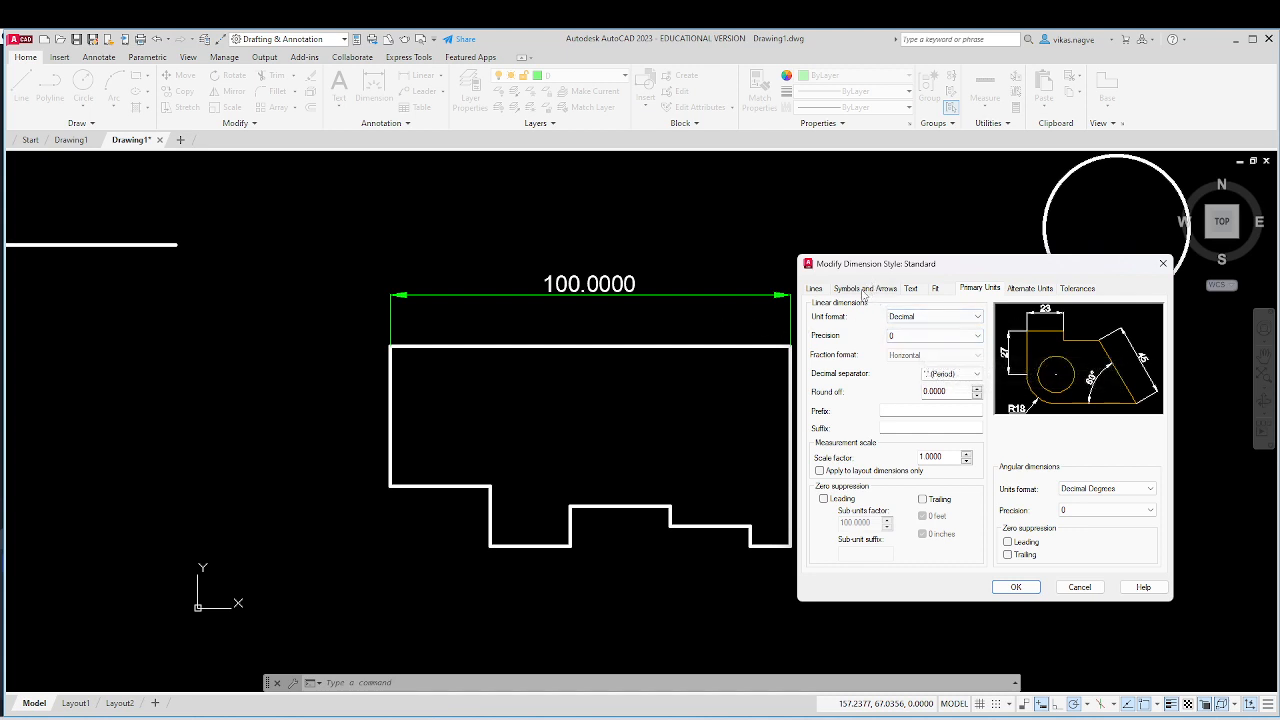
Step: Apply the Standard style's changes, set it as the current dimension style and return to the drawing
click(816, 288)
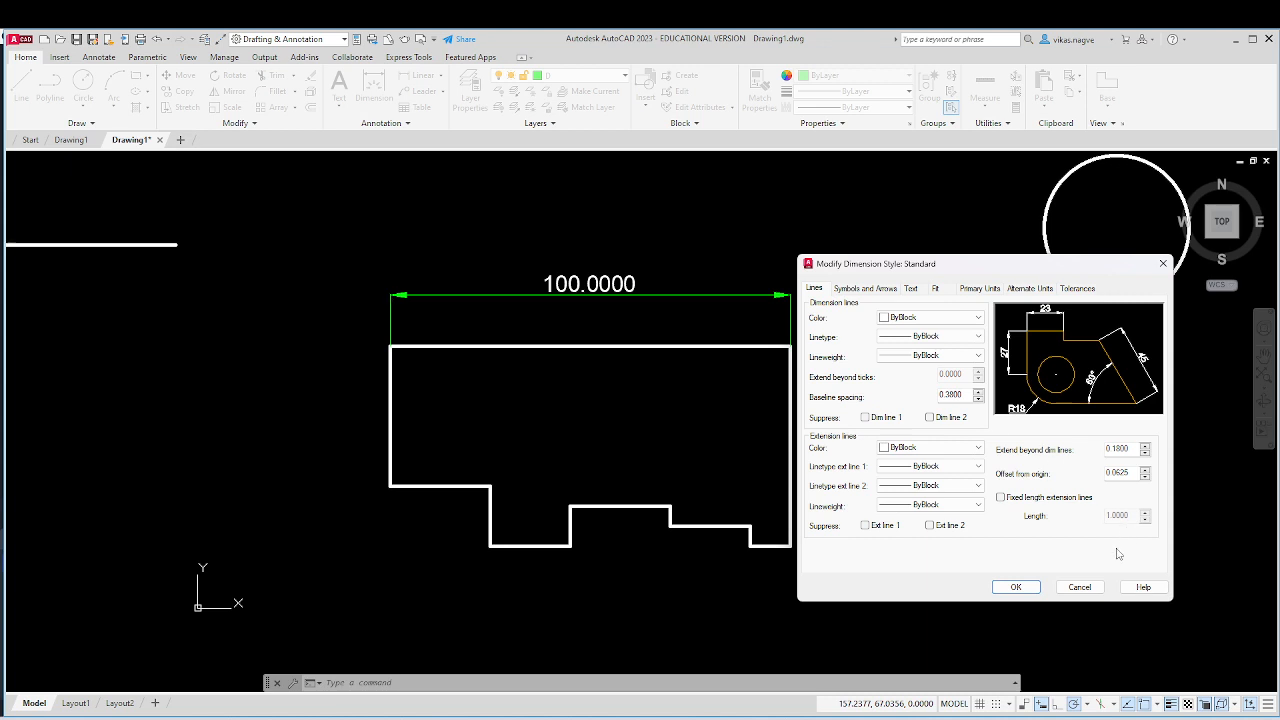
click(1037, 586)
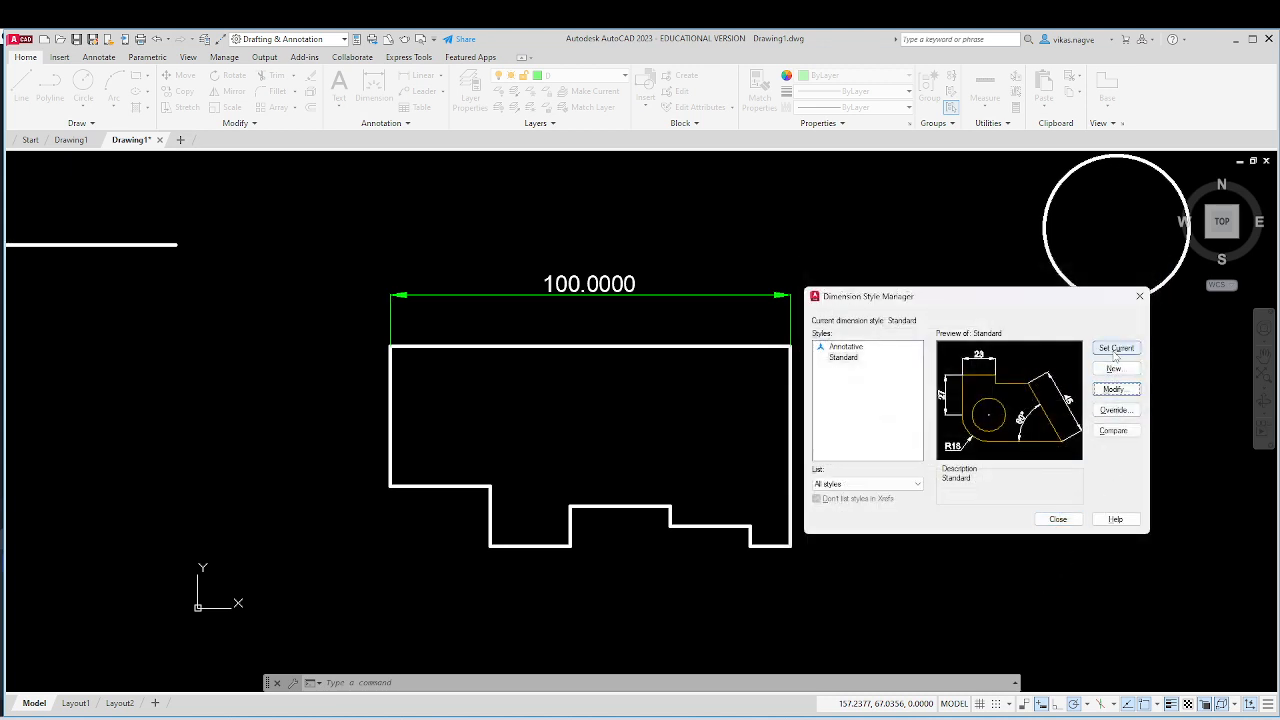
click(1115, 349)
click(1058, 519)
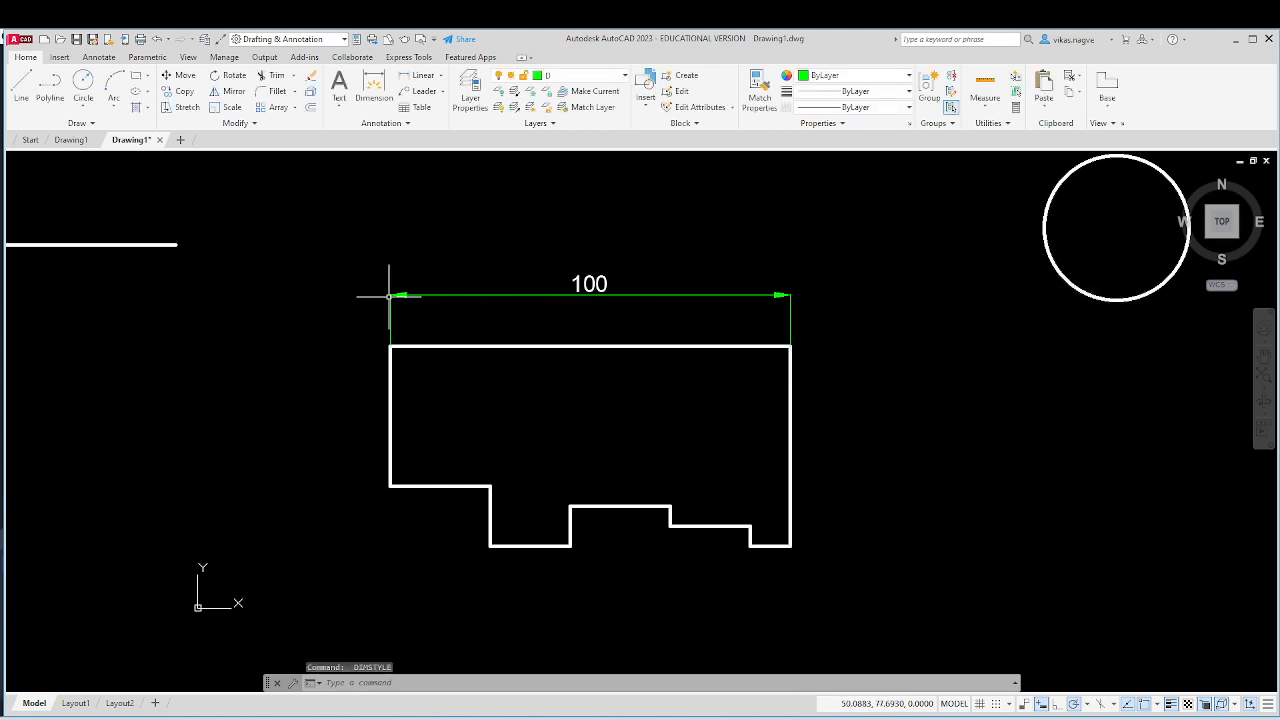
Step: Modify the Standard style's extension lines to extend 1 beyond the dimension lines with an offset of 1 from the origin
scroll(389, 296, up, 10)
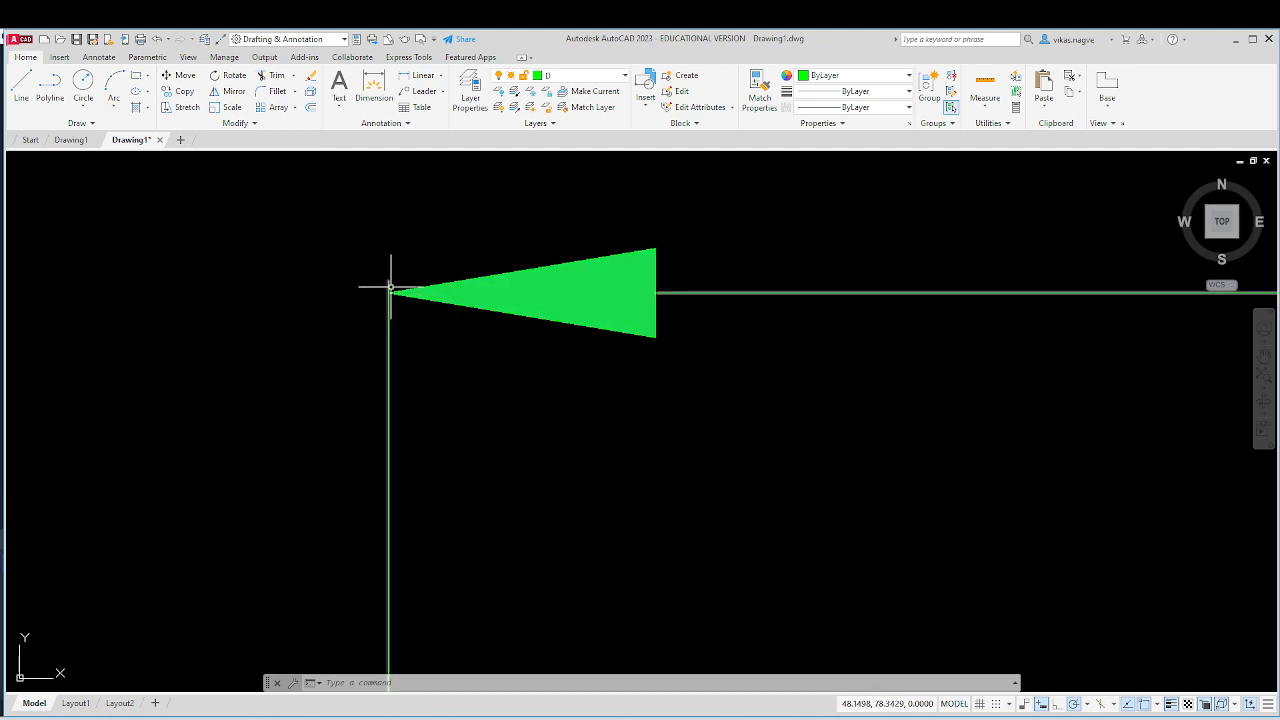
scroll(385, 290, up, 3)
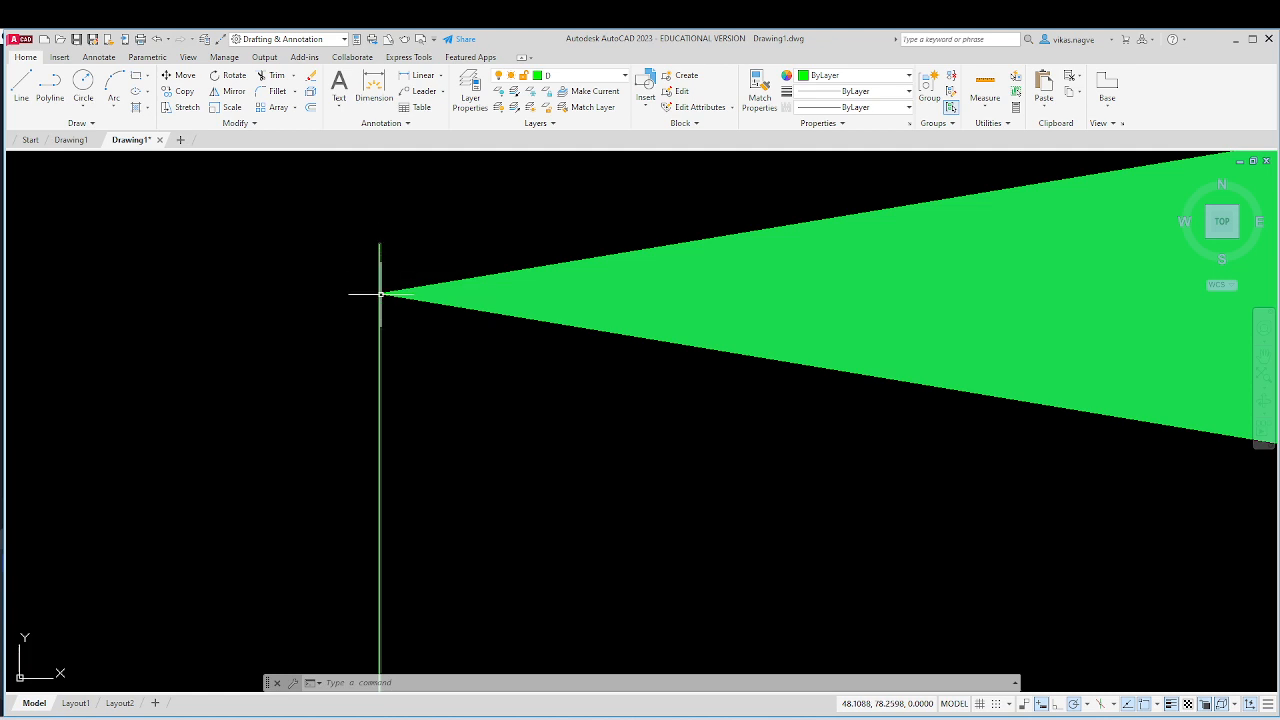
scroll(299, 279, down, 10)
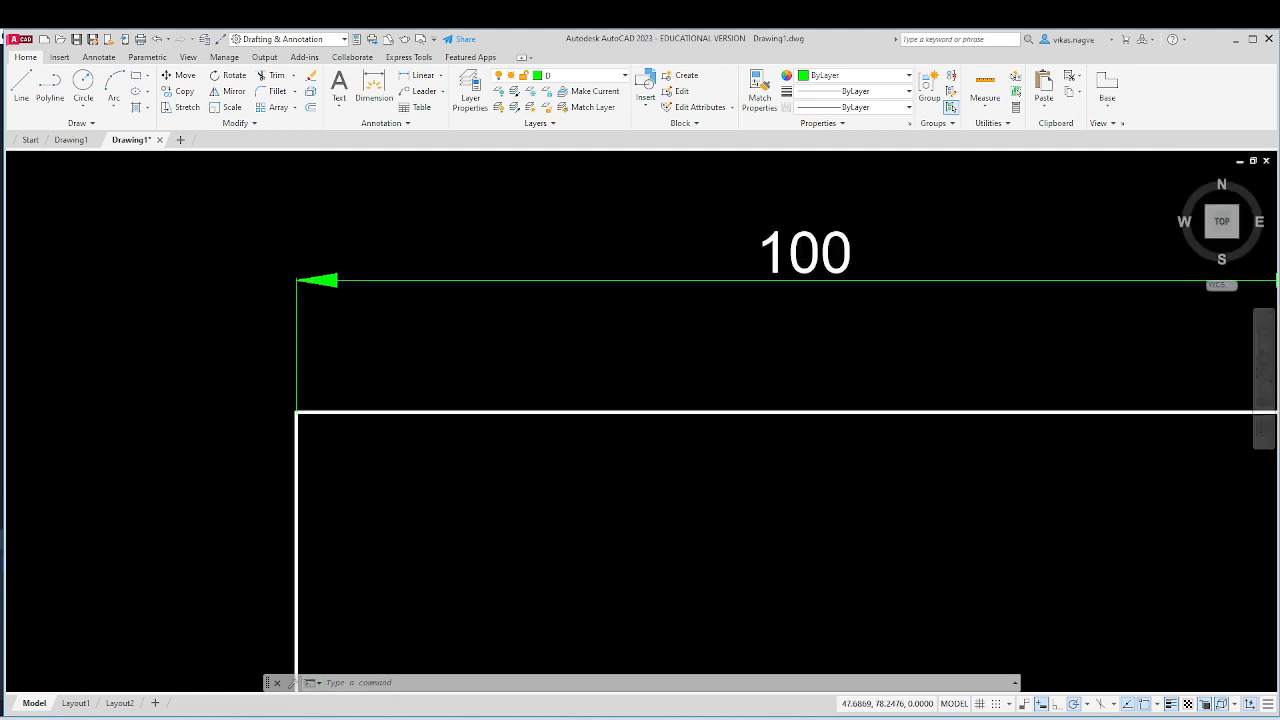
scroll(287, 284, up, 2)
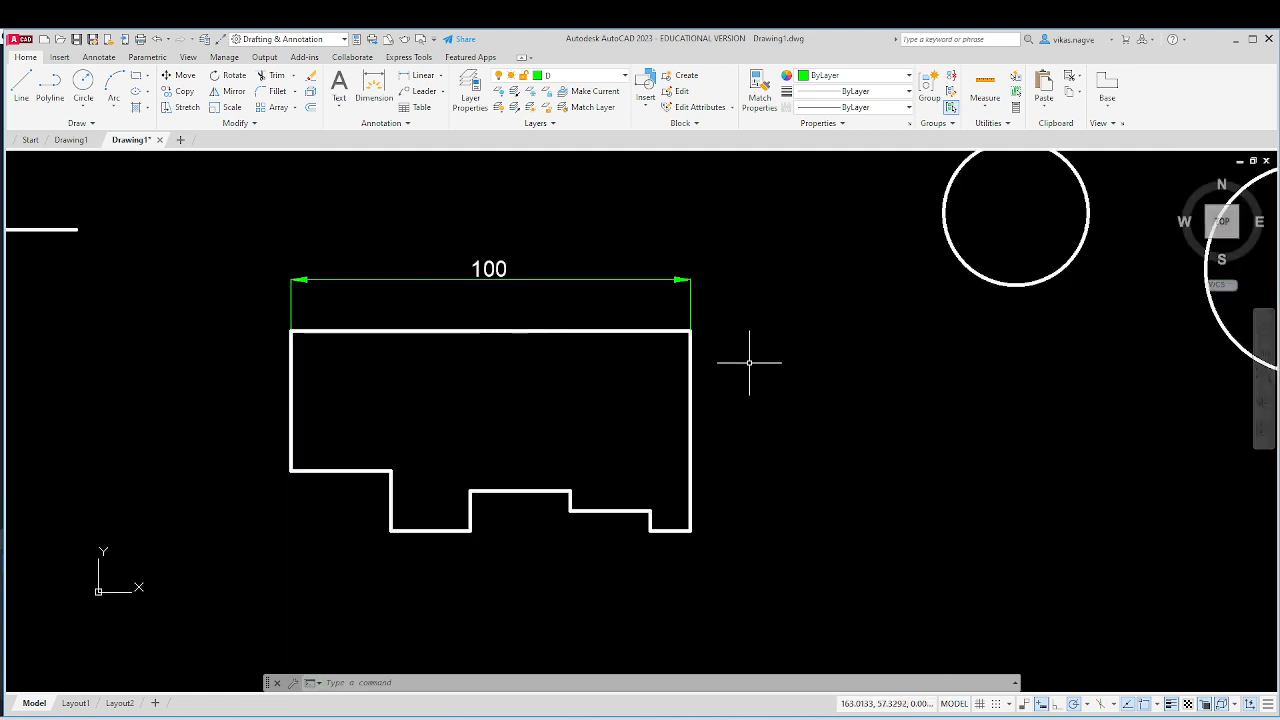
text(d)
key(Return)
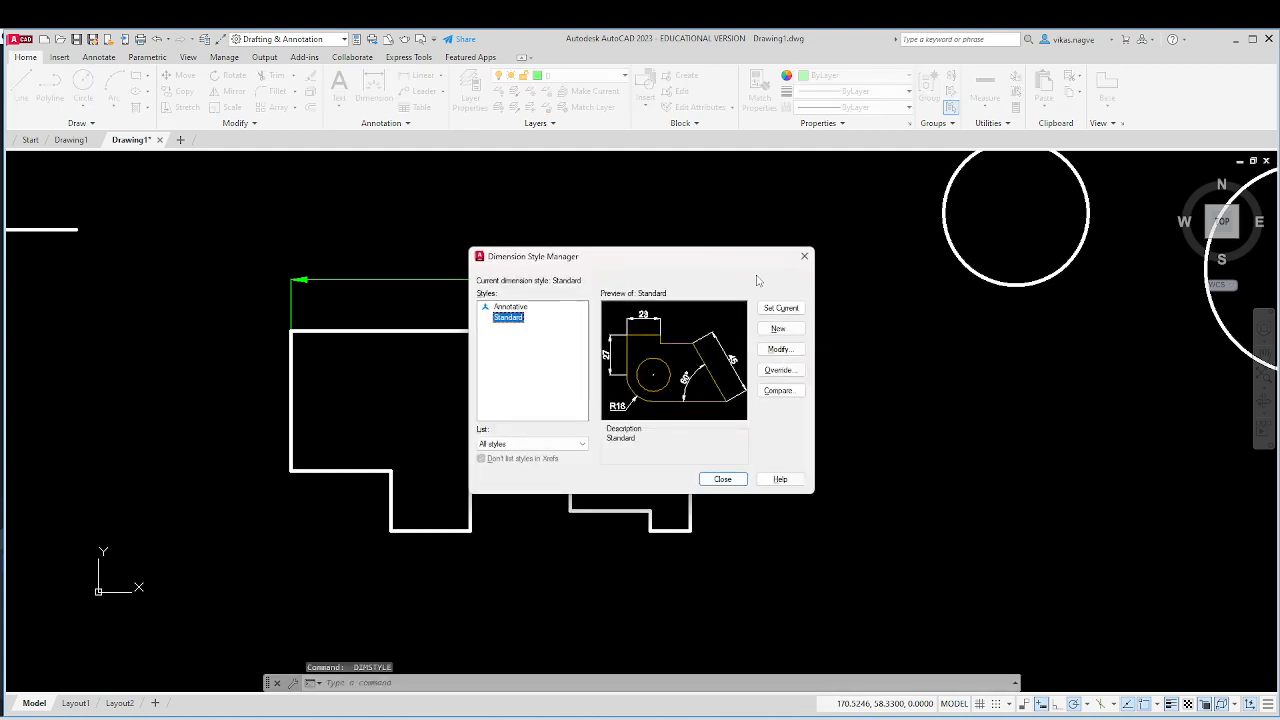
drag(729, 264, 917, 299)
click(966, 384)
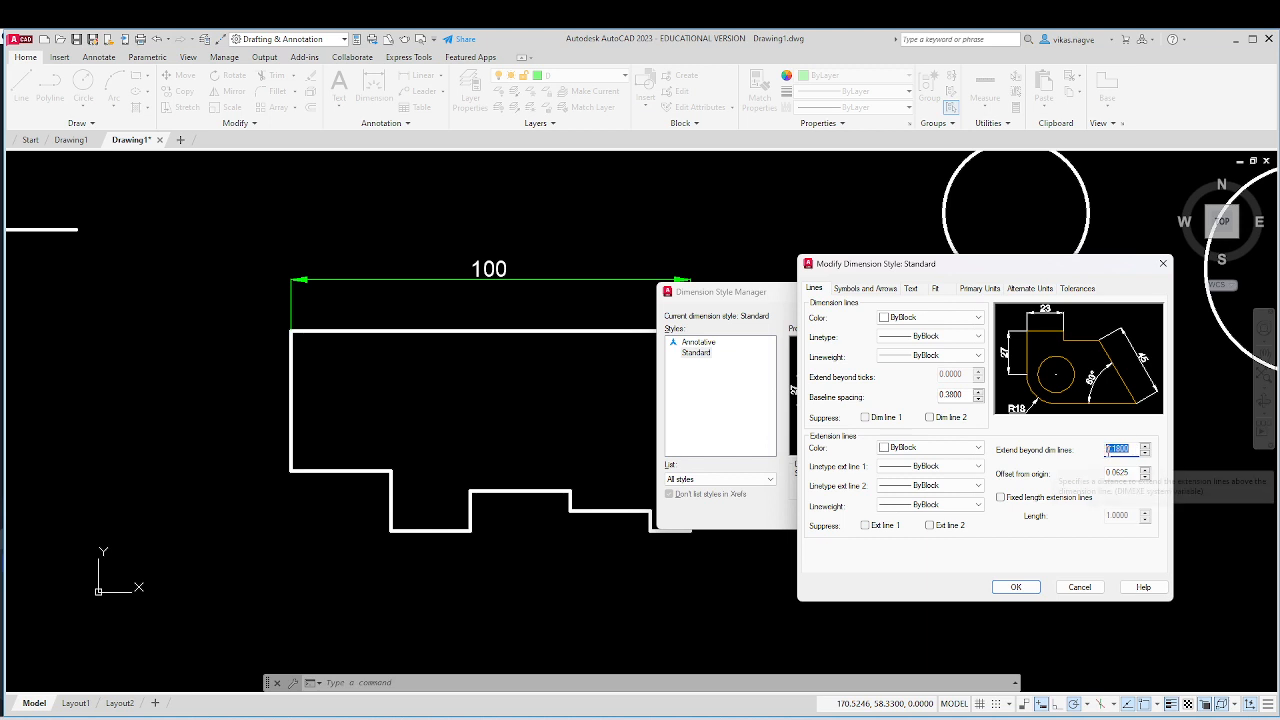
text(1.0000)
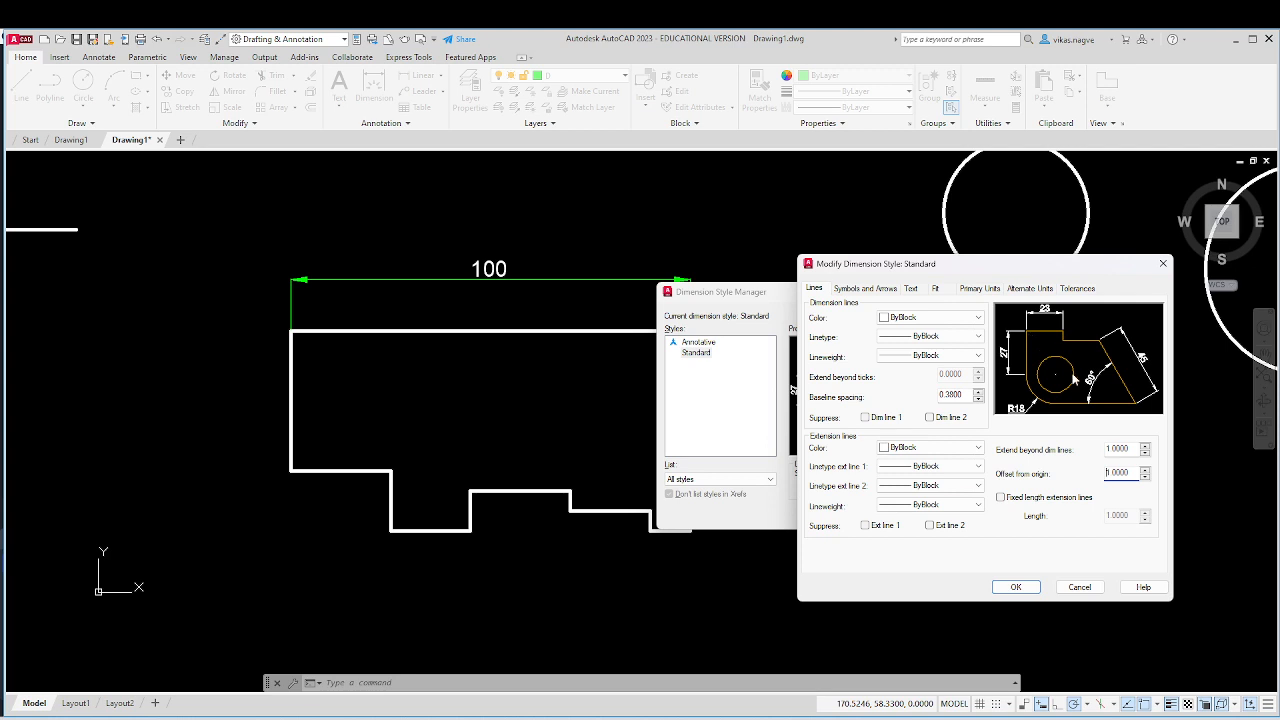
click(1016, 587)
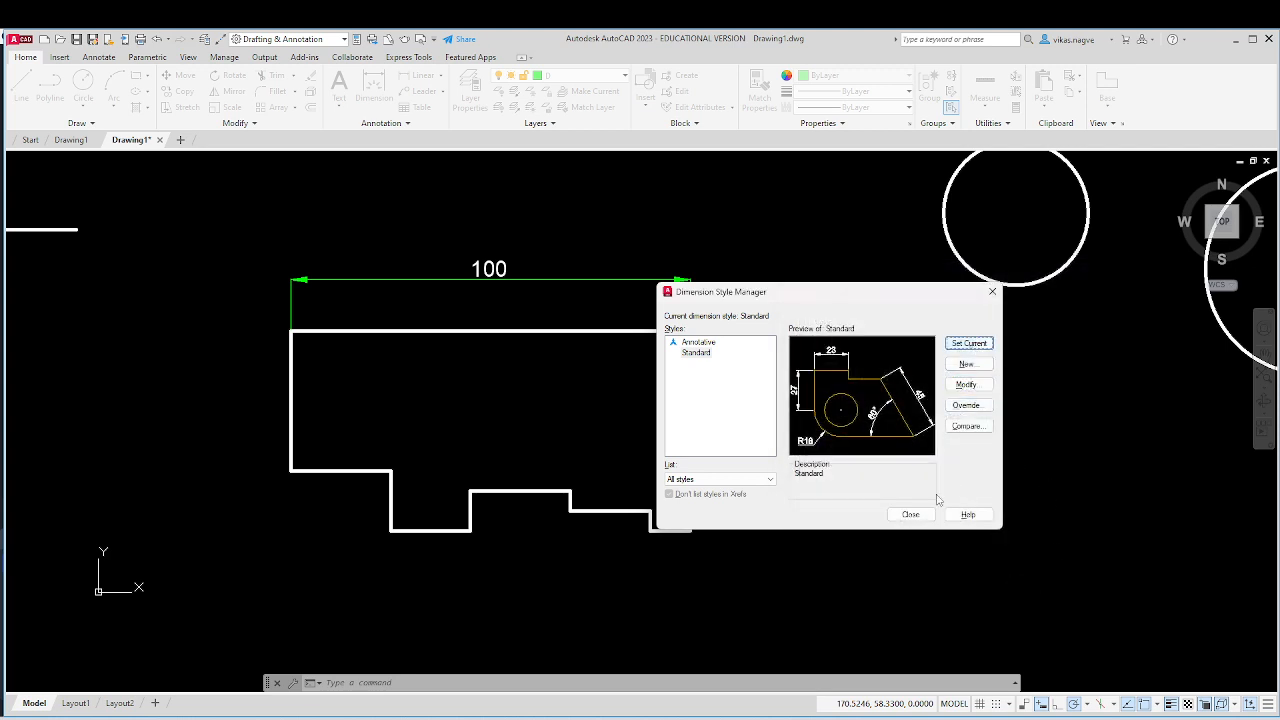
click(910, 515)
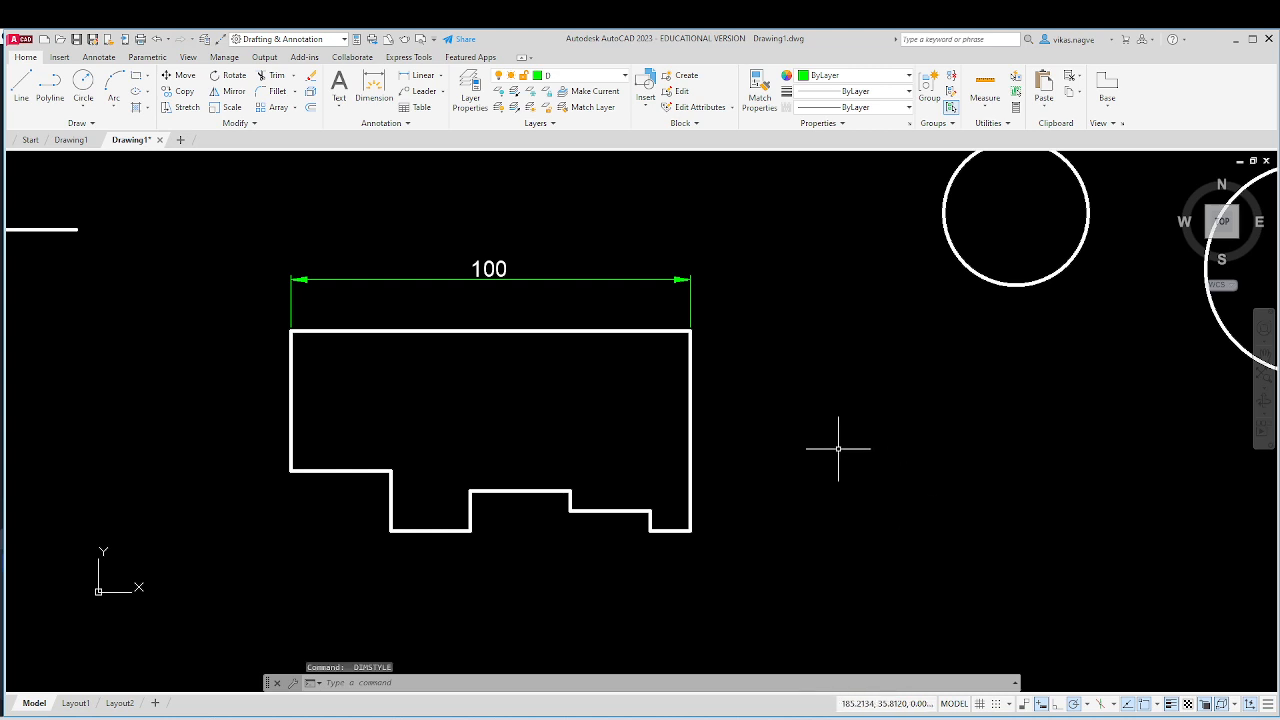
Step: Dimension the stepped outline's left vertical edge, placing the dimension line outside the shape
scroll(682, 280, up, 4)
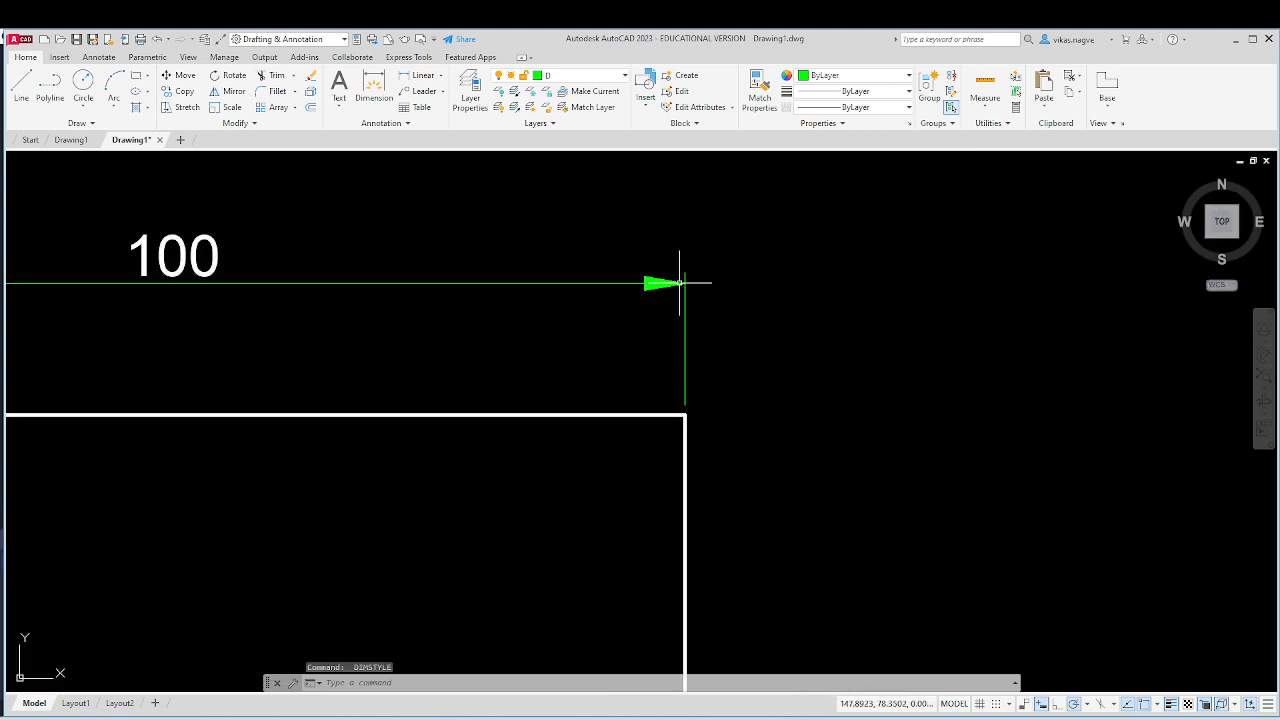
scroll(690, 279, down, 4)
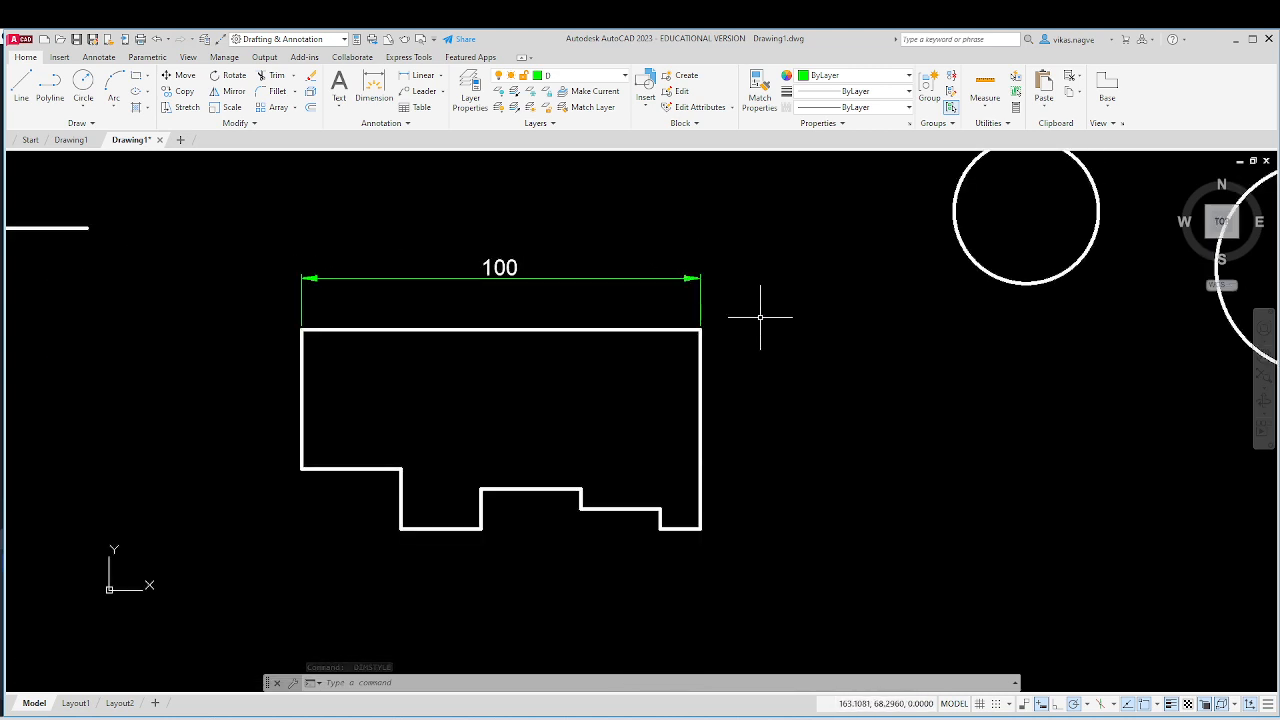
scroll(303, 330, up, 5)
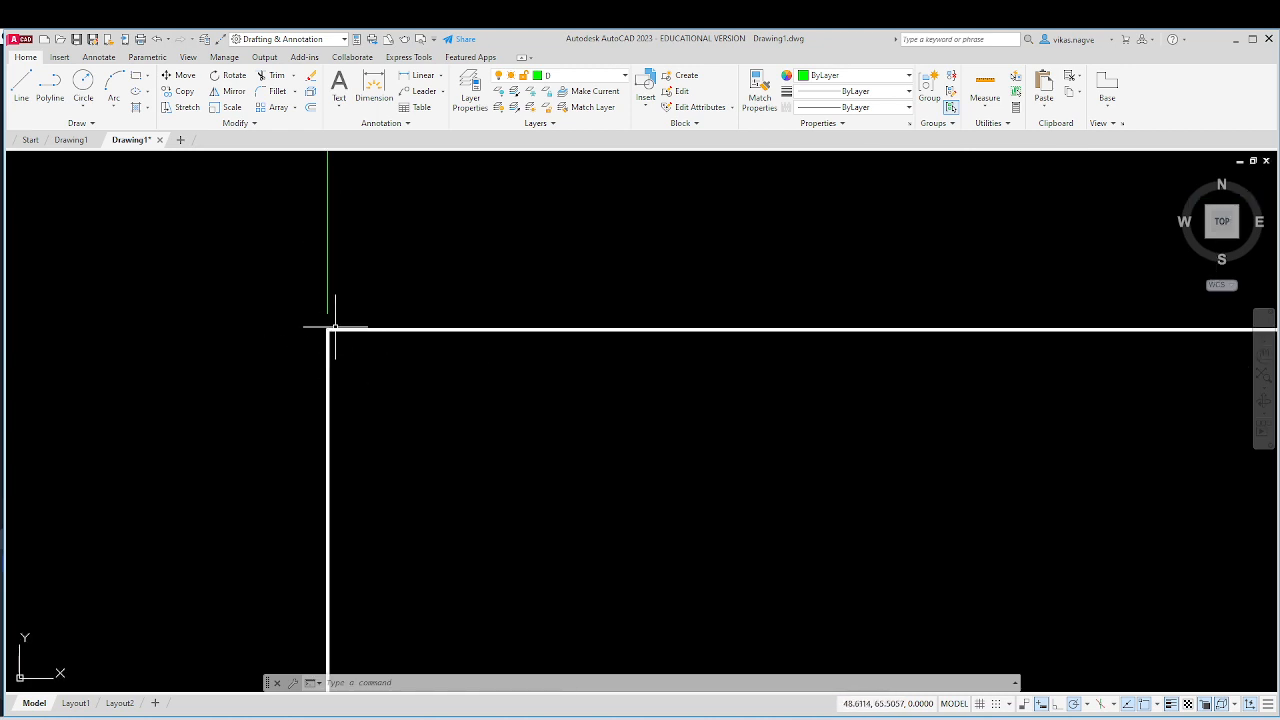
scroll(319, 328, down, 5)
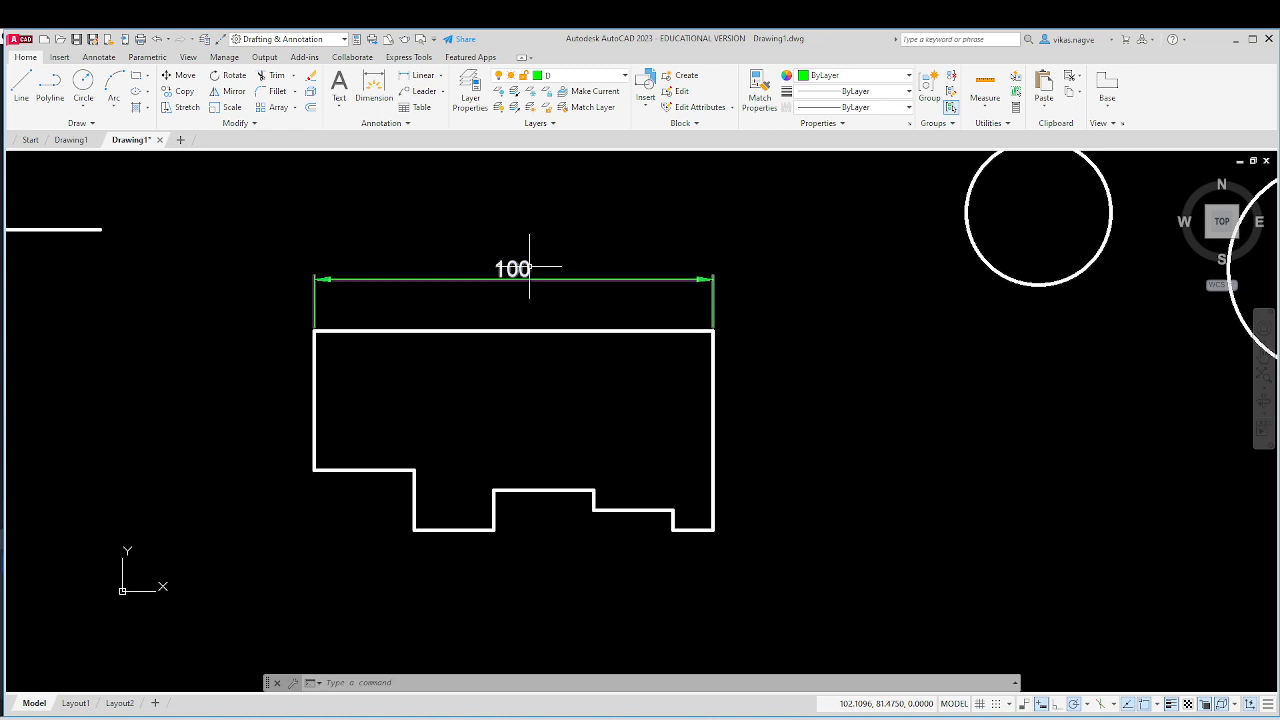
mouse_move(529, 267)
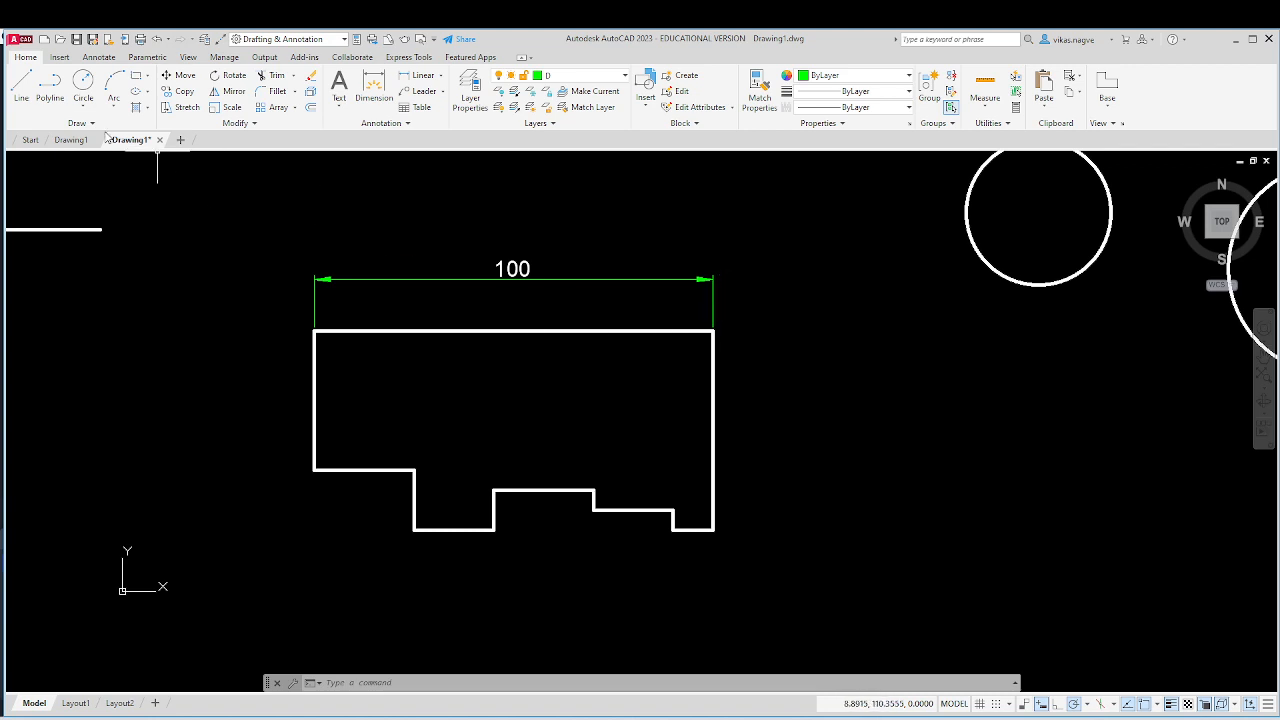
click(374, 85)
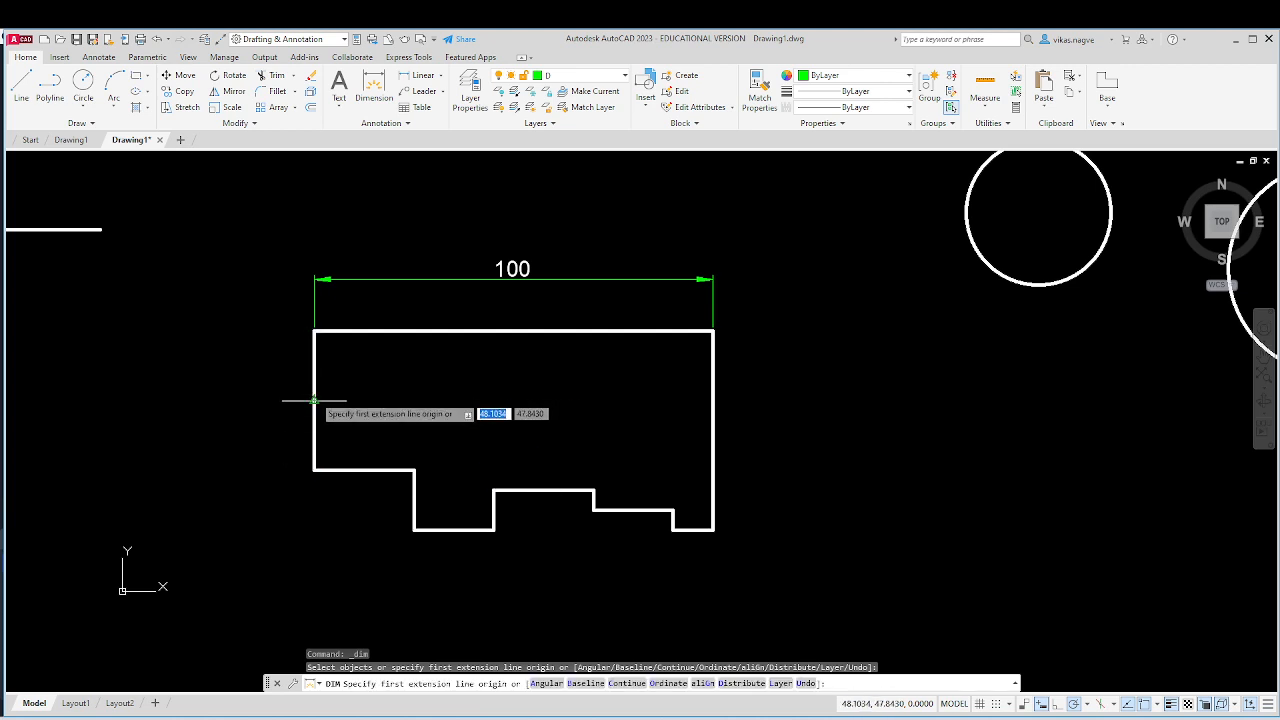
scroll(313, 400, up, 2)
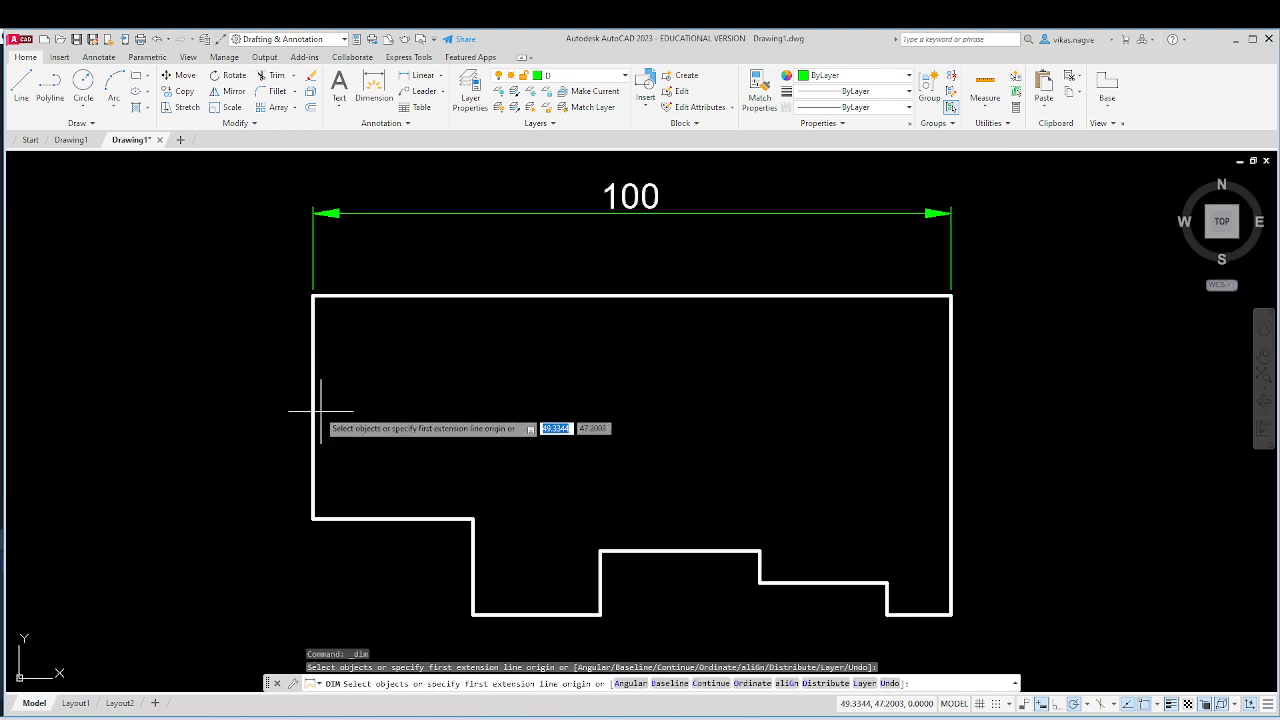
scroll(313, 407, up, 5)
key(Return)
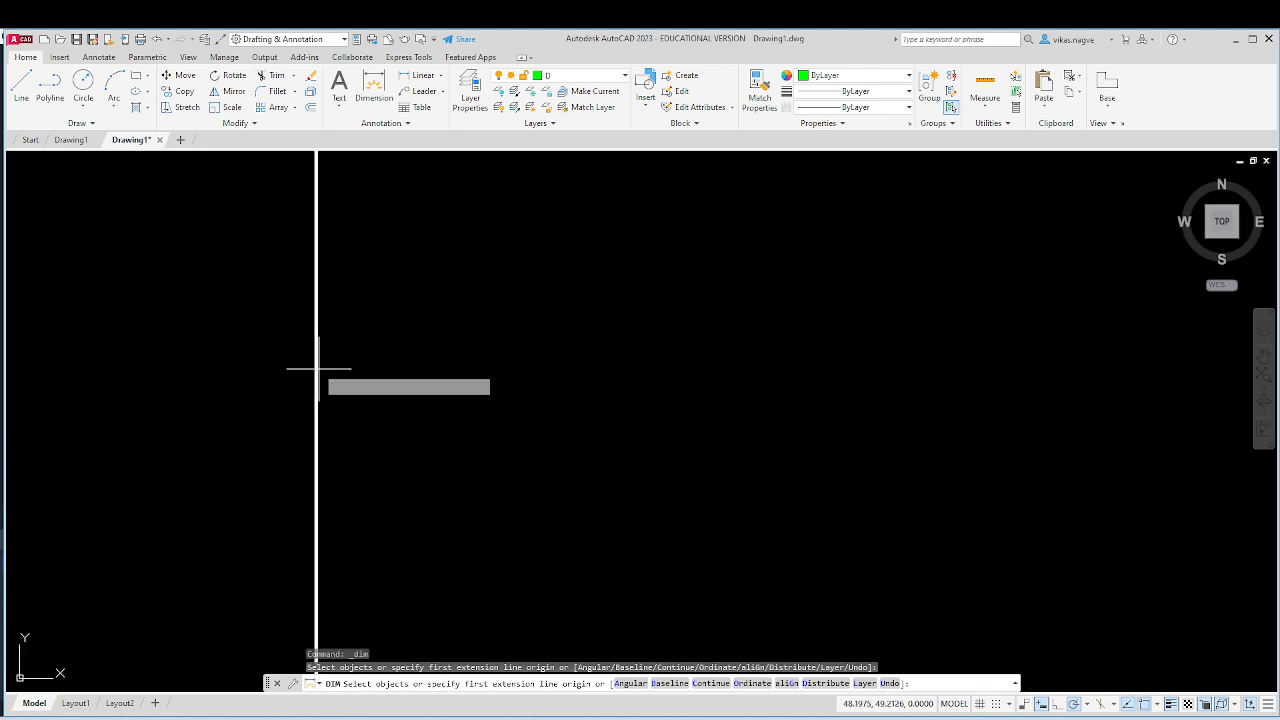
click(316, 365)
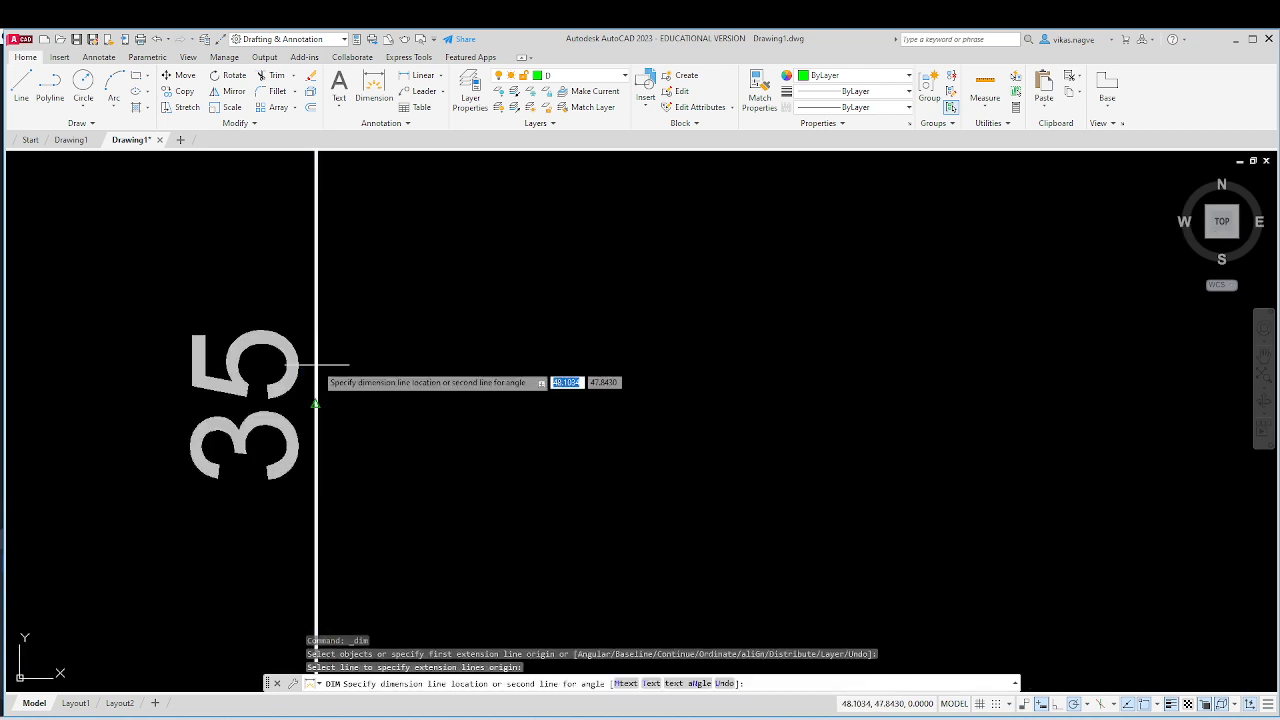
scroll(316, 365, down, 5)
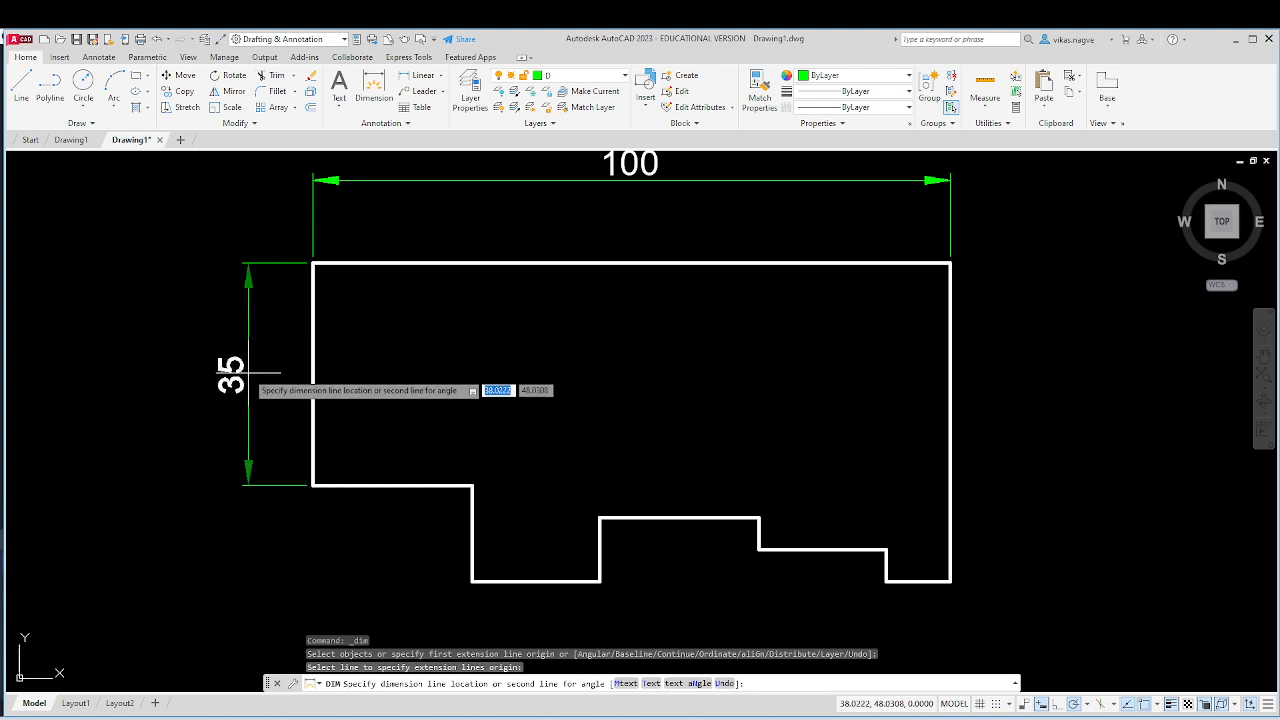
click(246, 372)
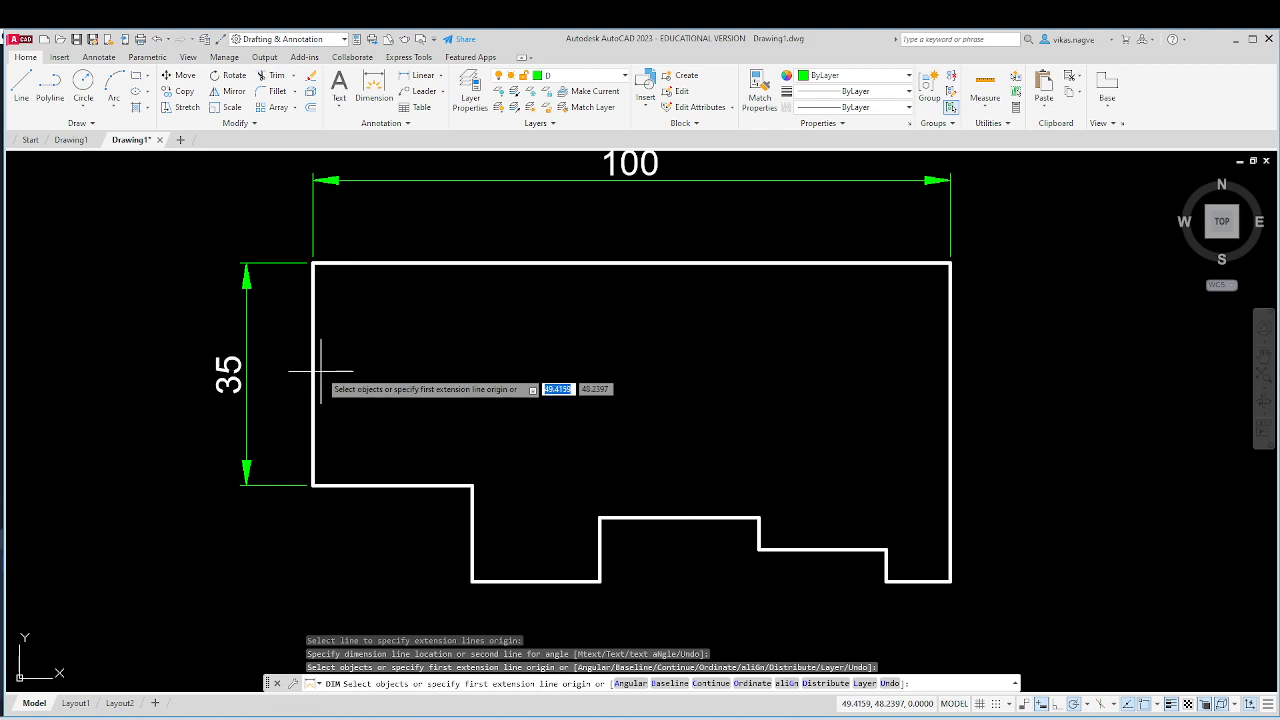
Step: Dimension the horizontal edge at the outline's lower-left step between its two endpoints, placing the dimension below the shape
scroll(320, 370, down, 2)
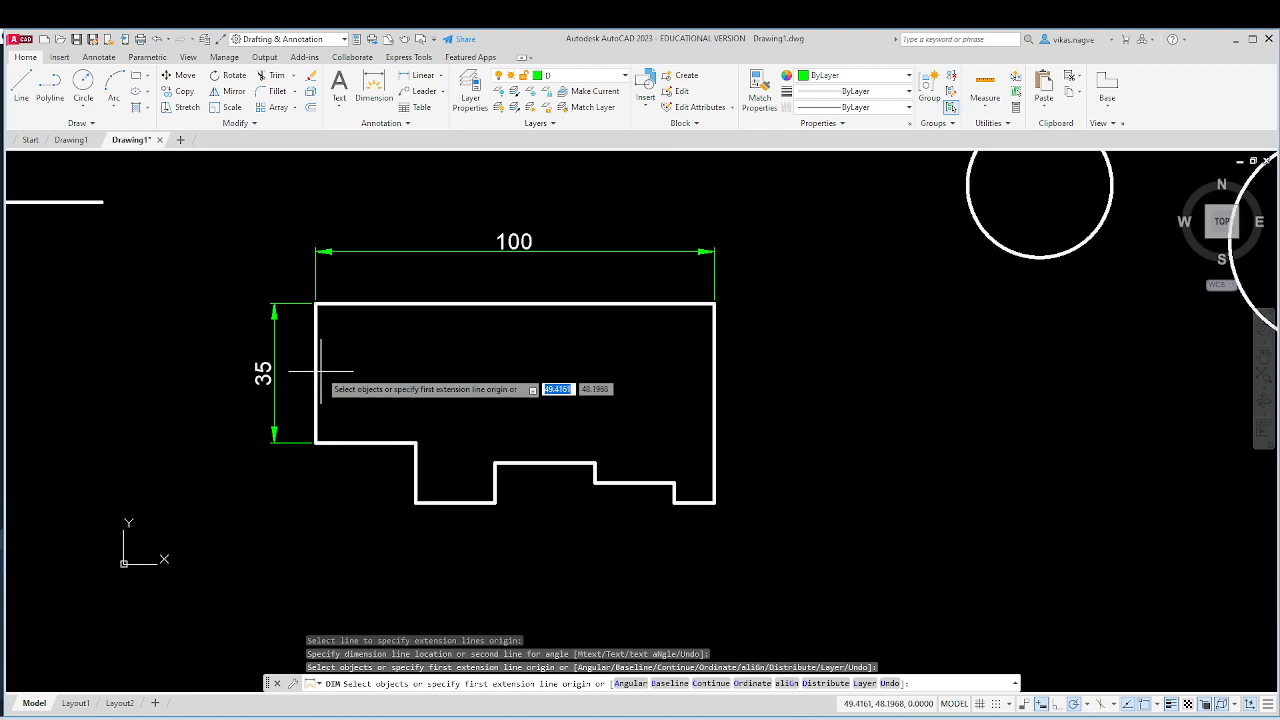
click(317, 443)
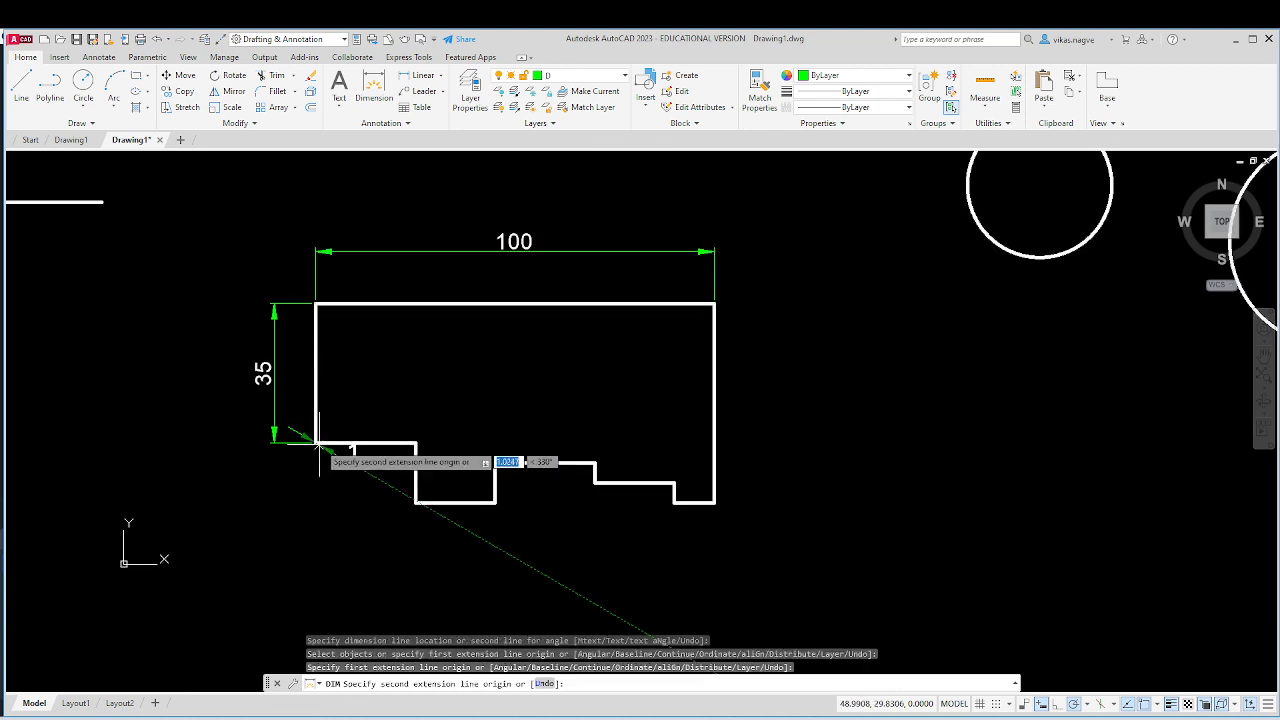
click(416, 443)
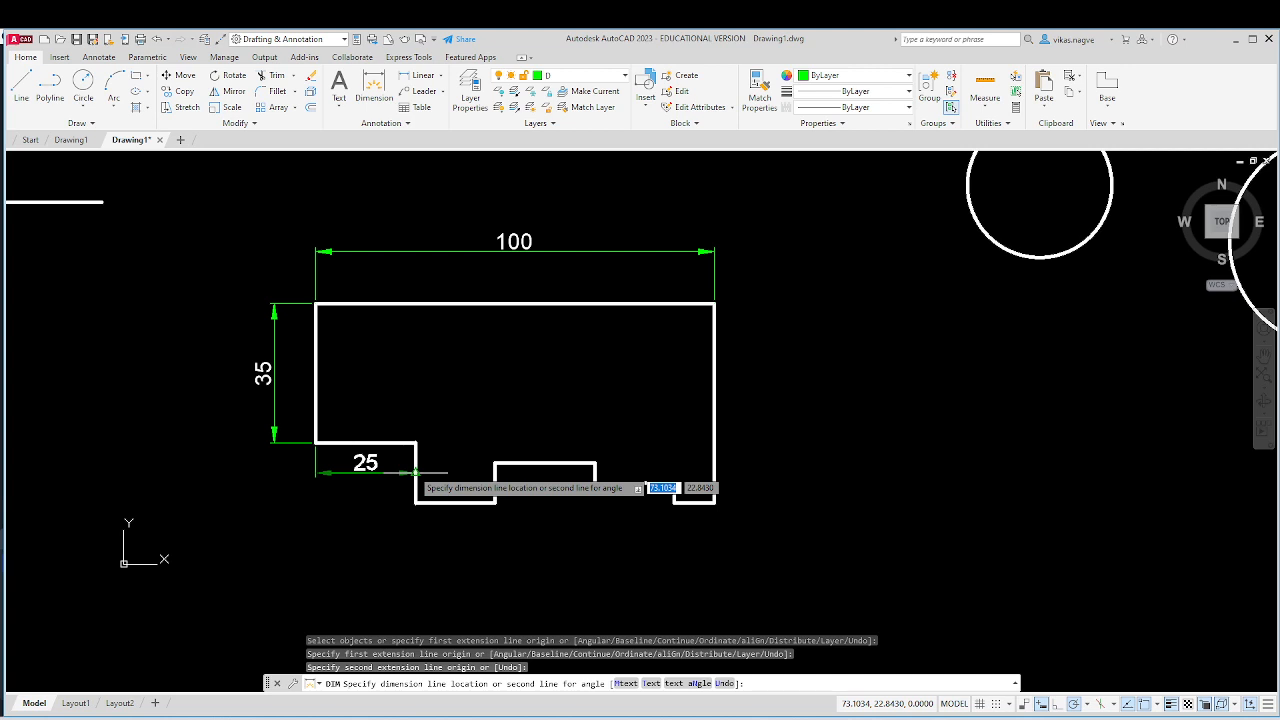
click(398, 548)
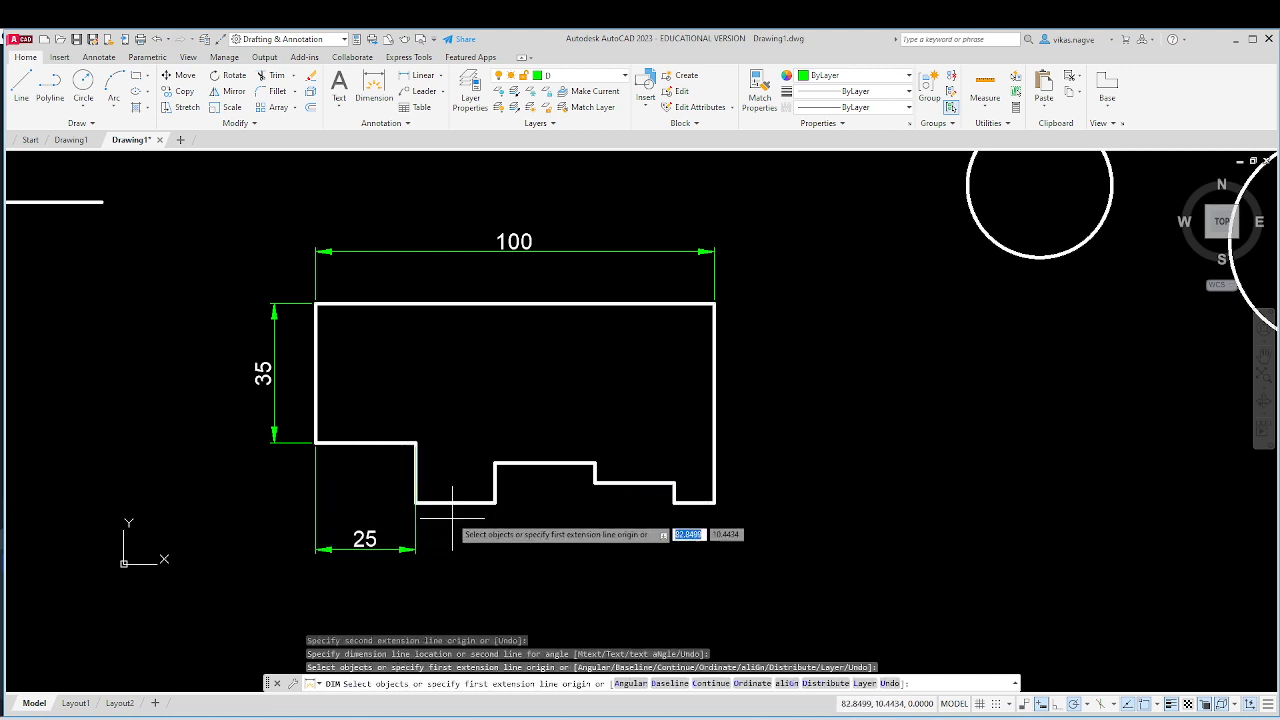
Step: Dimension the adjacent lowest horizontal edge of the outline, placing its dimension line below the neighbouring one, and end the command
click(416, 502)
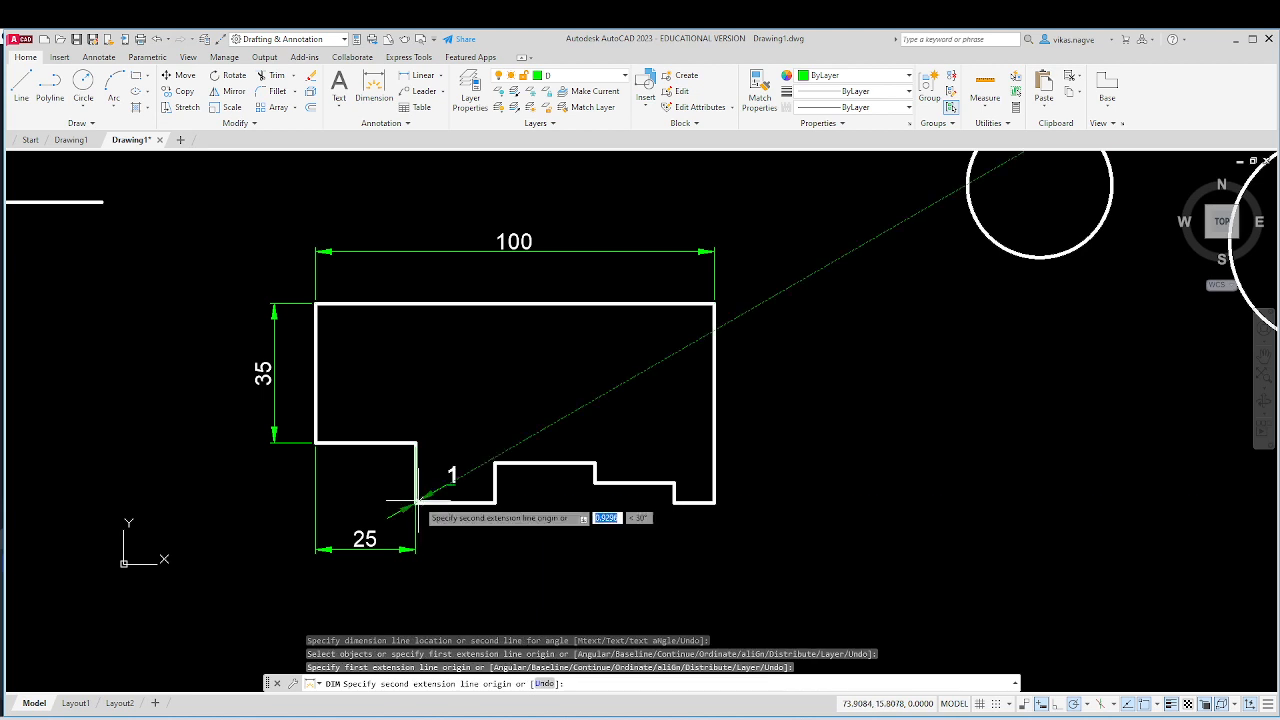
click(493, 502)
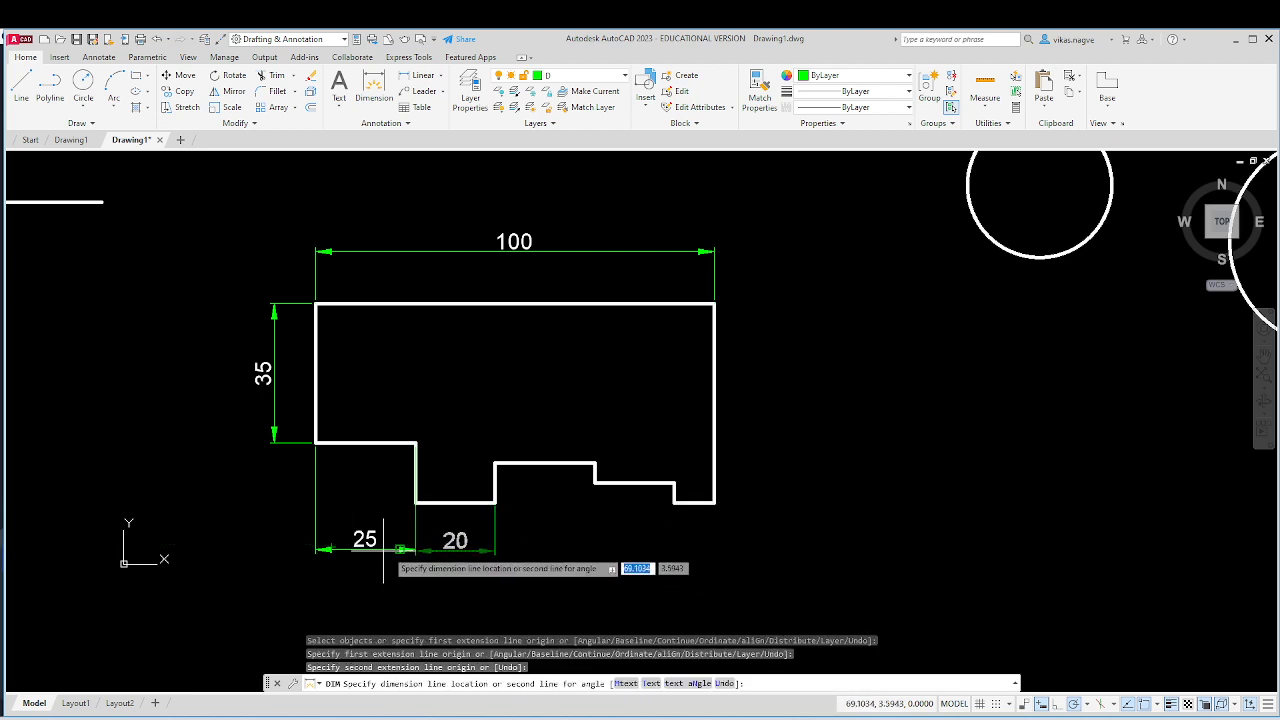
click(443, 578)
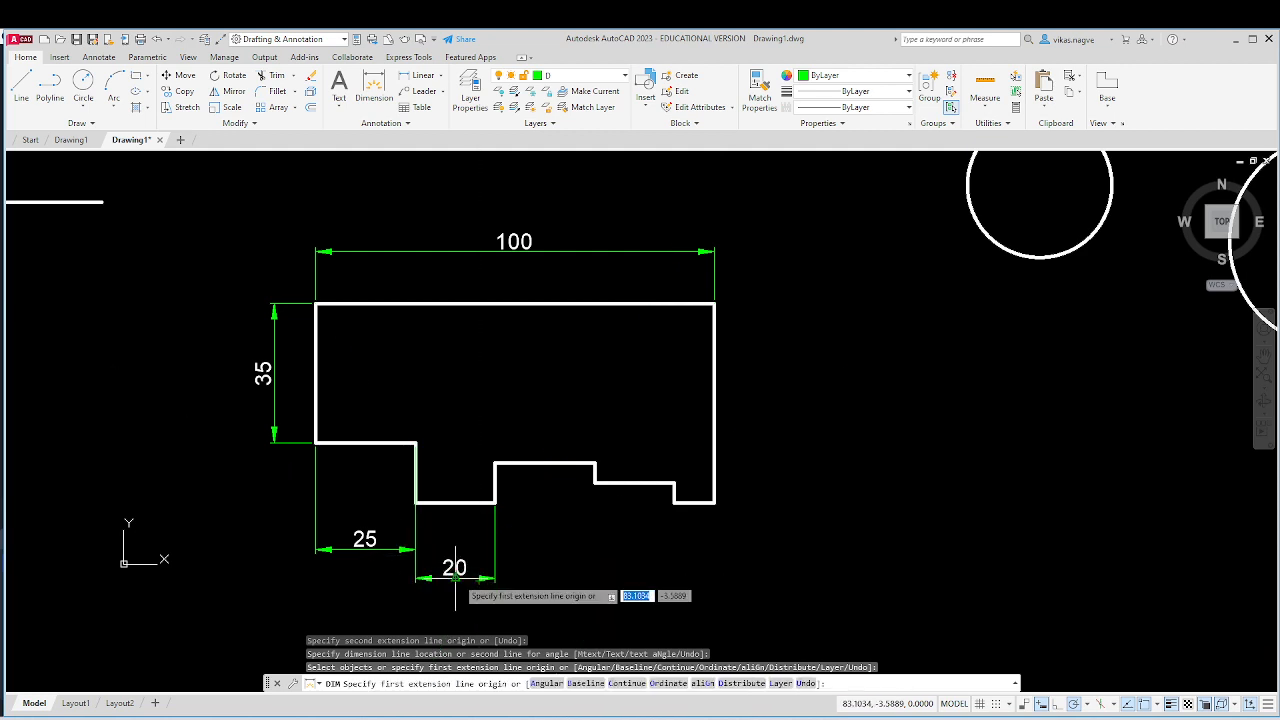
key(Return)
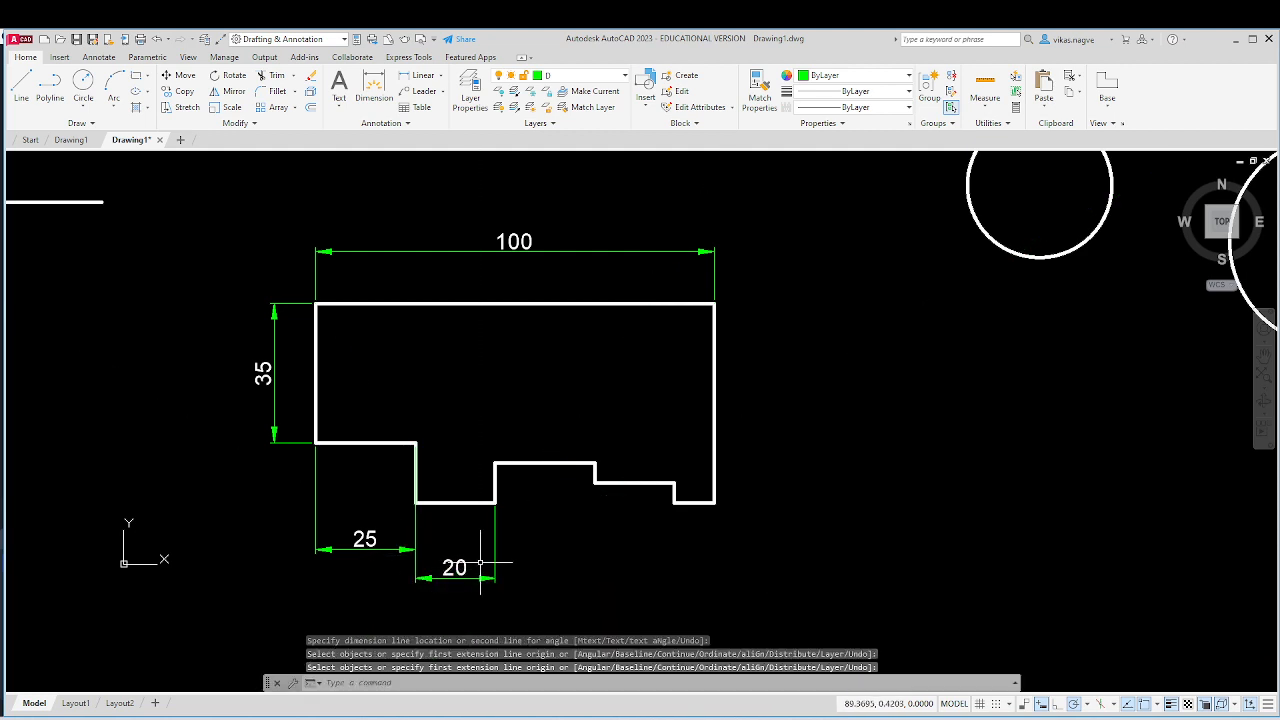
Step: Try to align the lowest edge's dimension with the neighbouring dimension line by stretching its text position, and delete that dimension
click(480, 562)
click(459, 582)
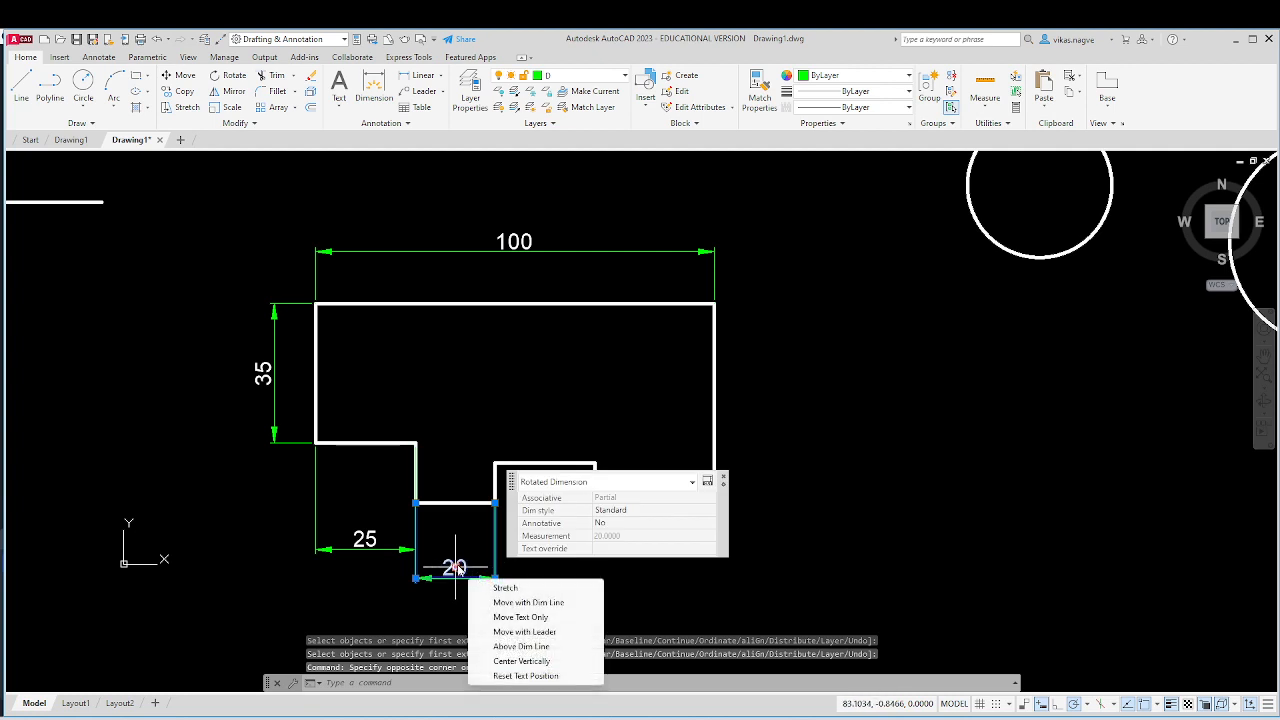
click(456, 567)
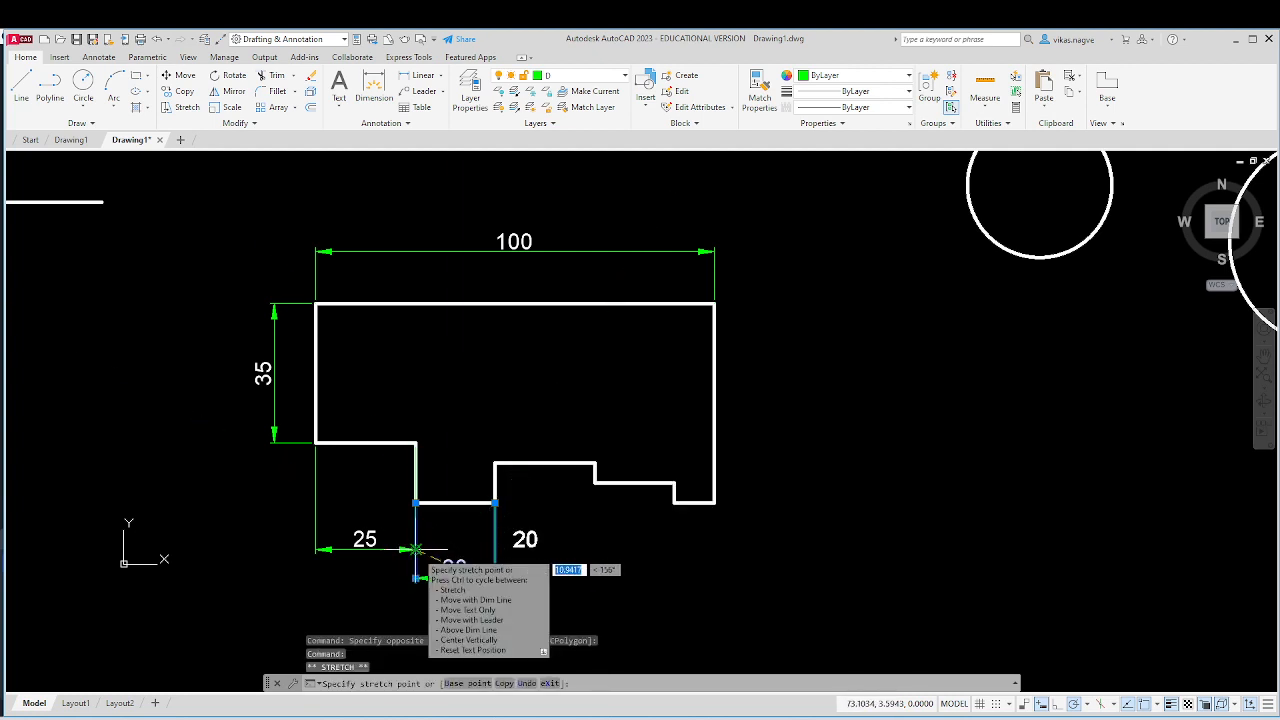
click(416, 545)
key(Escape)
key(Escape)
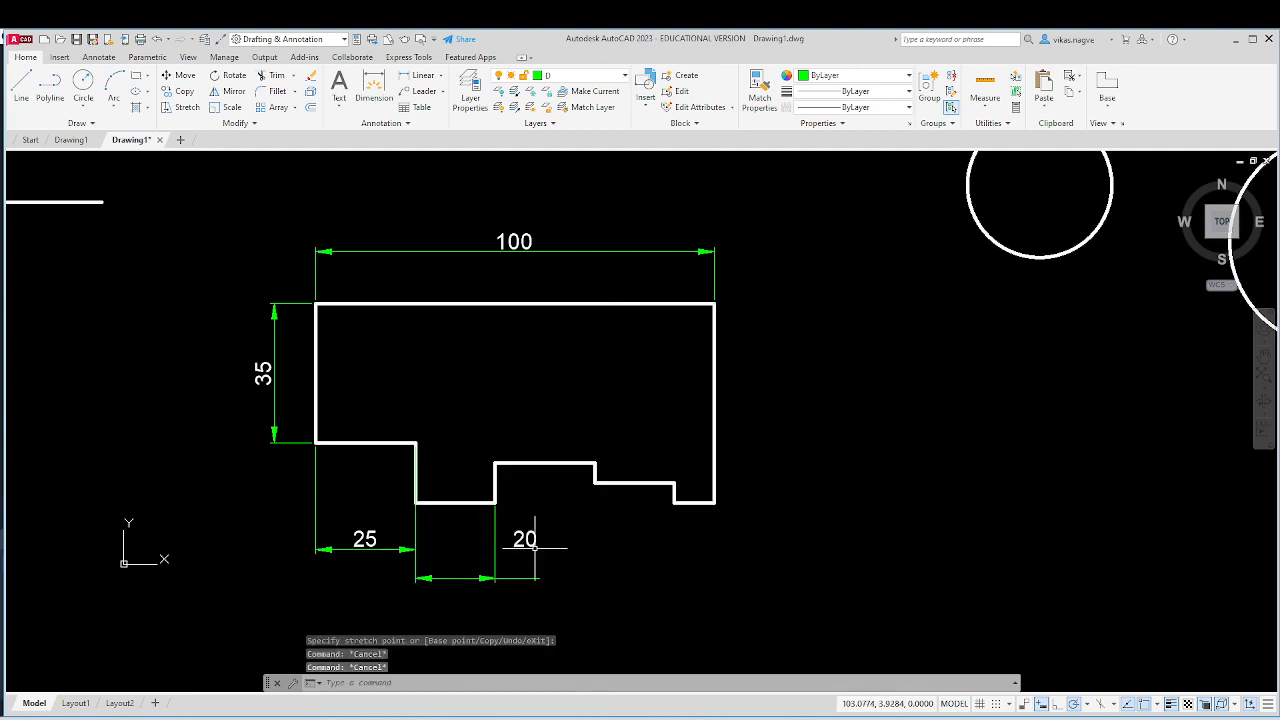
click(528, 543)
key(Delete)
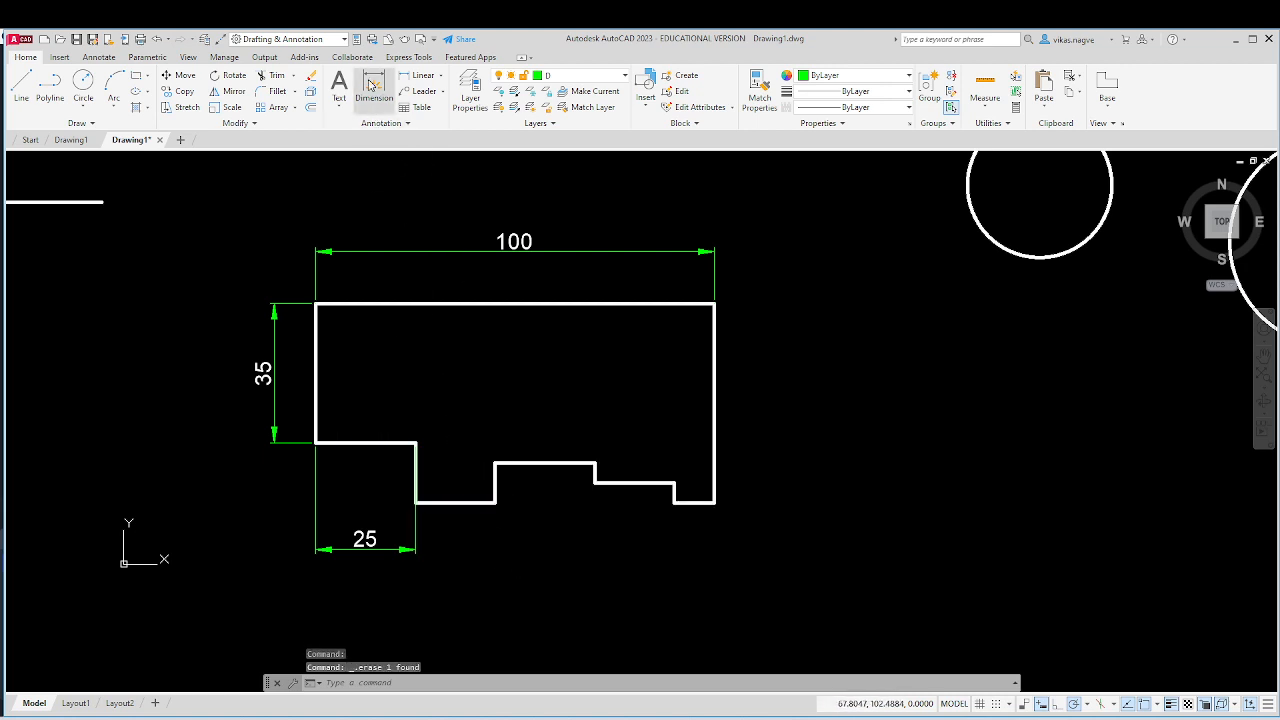
Step: Dimension the lowest horizontal edge at the outline's lower left, aligning its dimension line with the neighbouring dimension below the shape
click(373, 85)
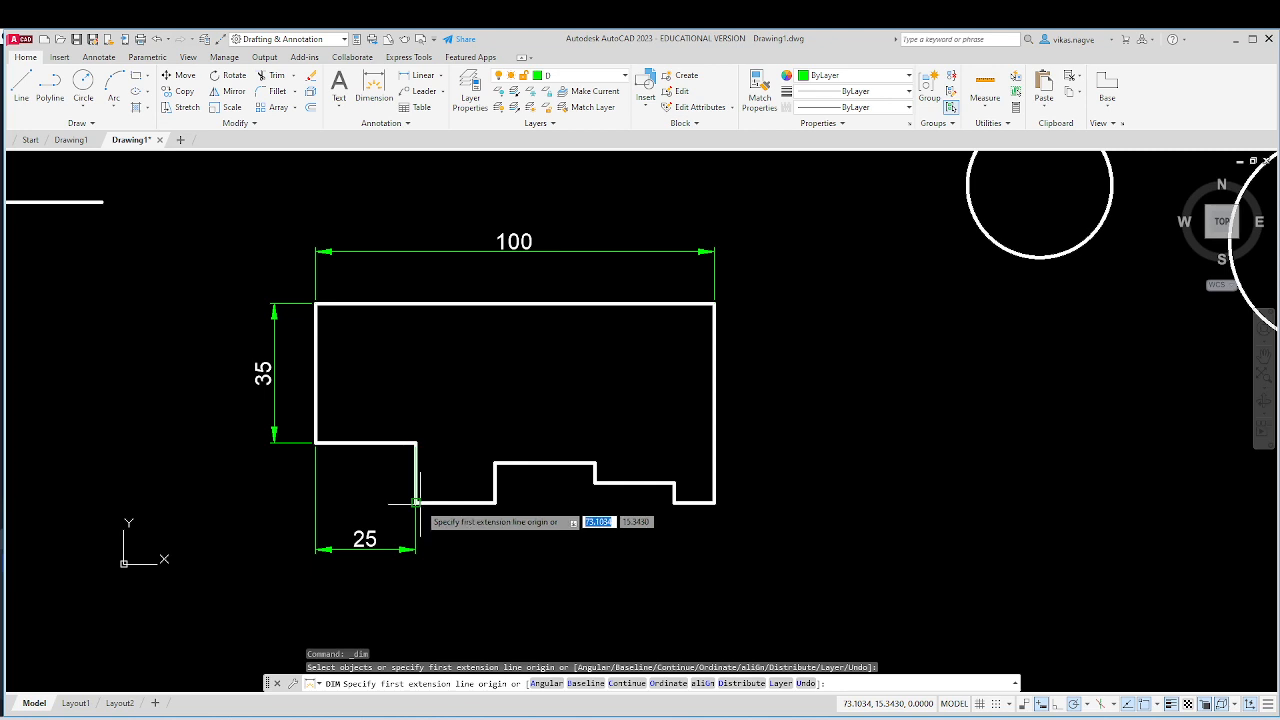
click(416, 502)
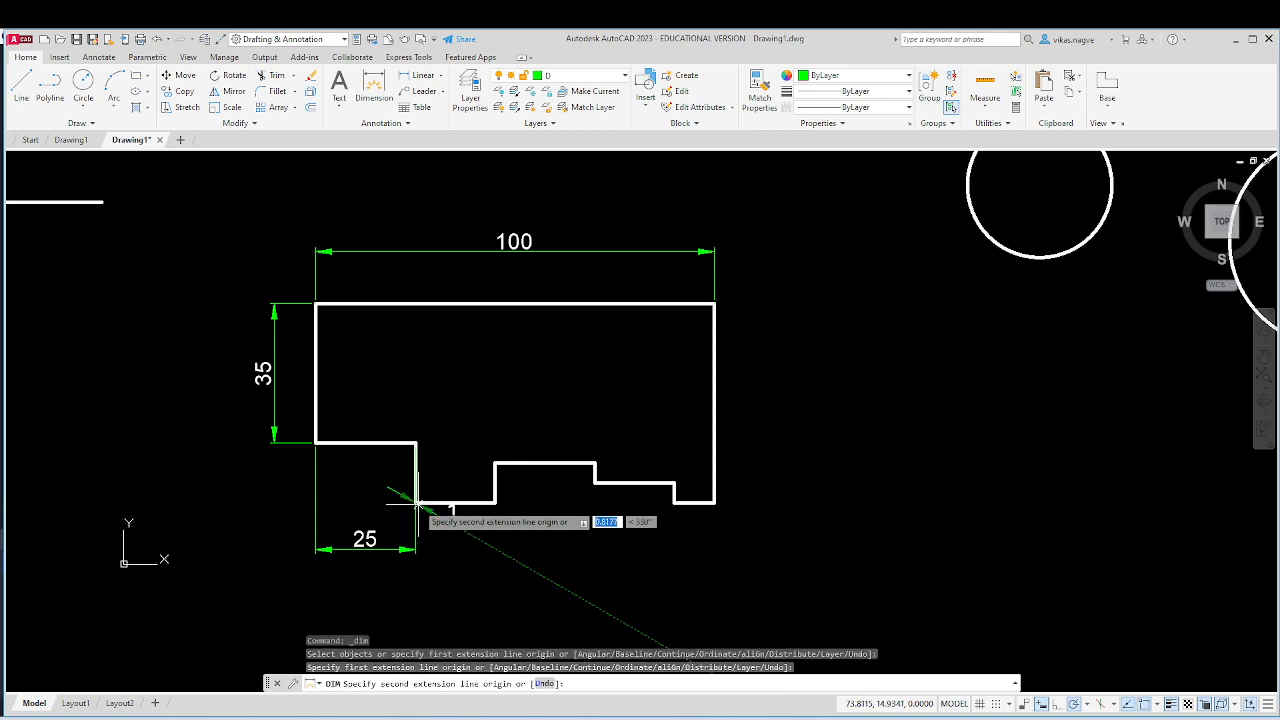
click(495, 502)
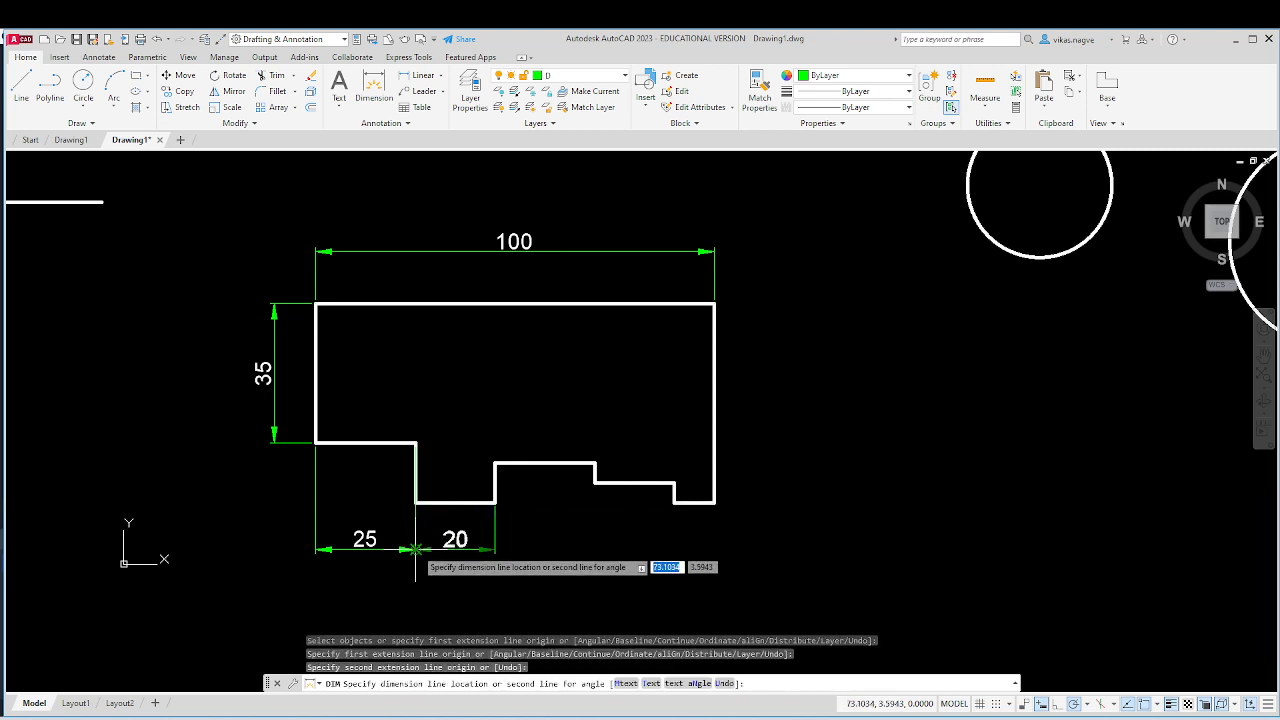
click(415, 549)
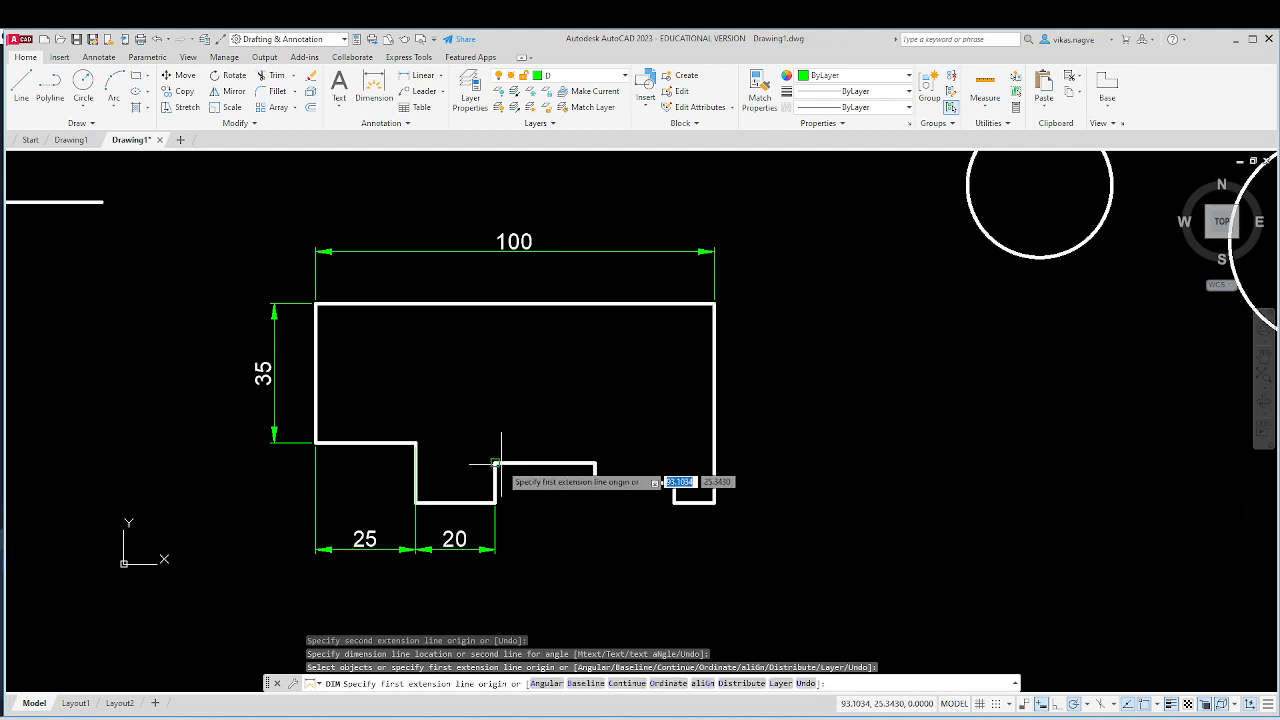
scroll(494, 488, up, 4)
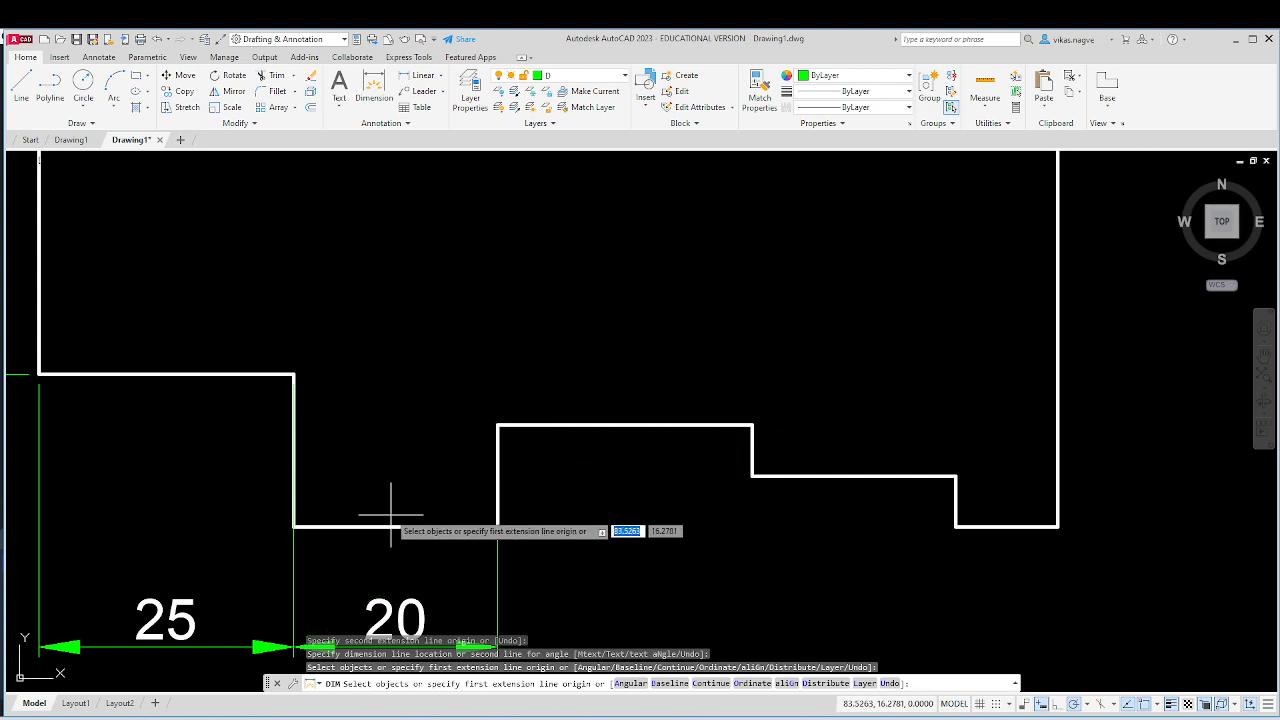
scroll(292, 525, up, 4)
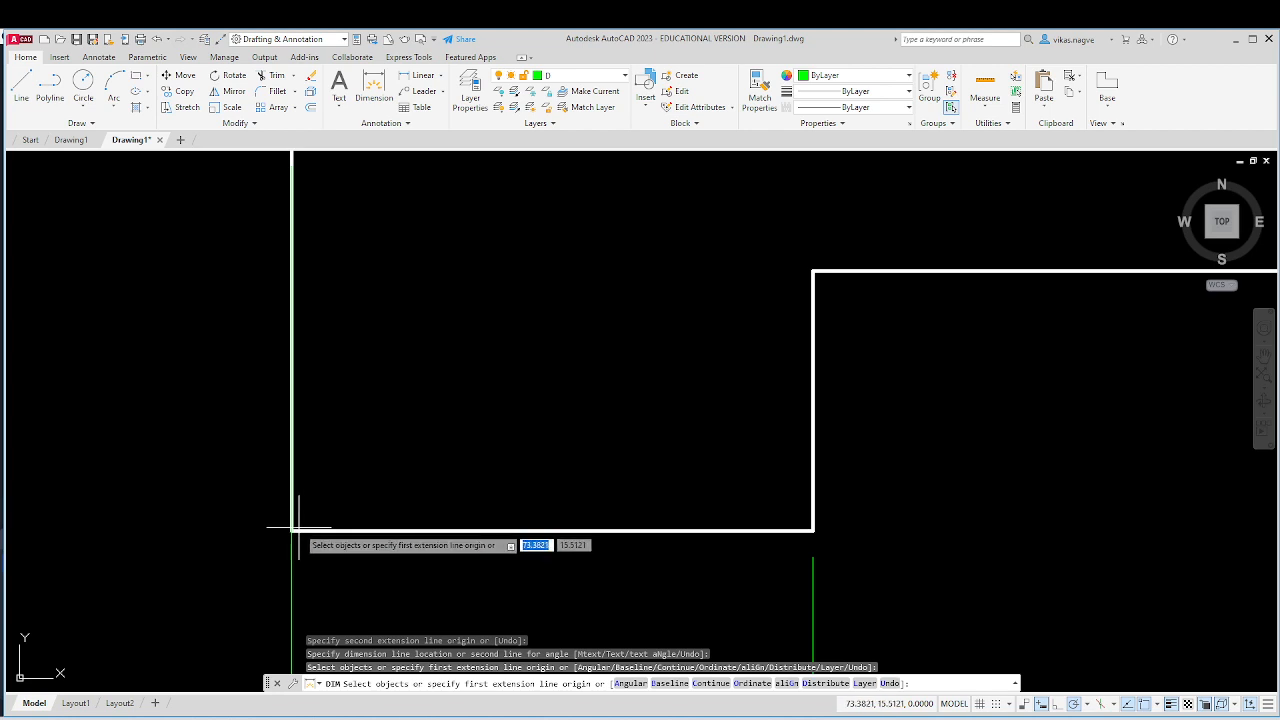
text(c)
key(Return)
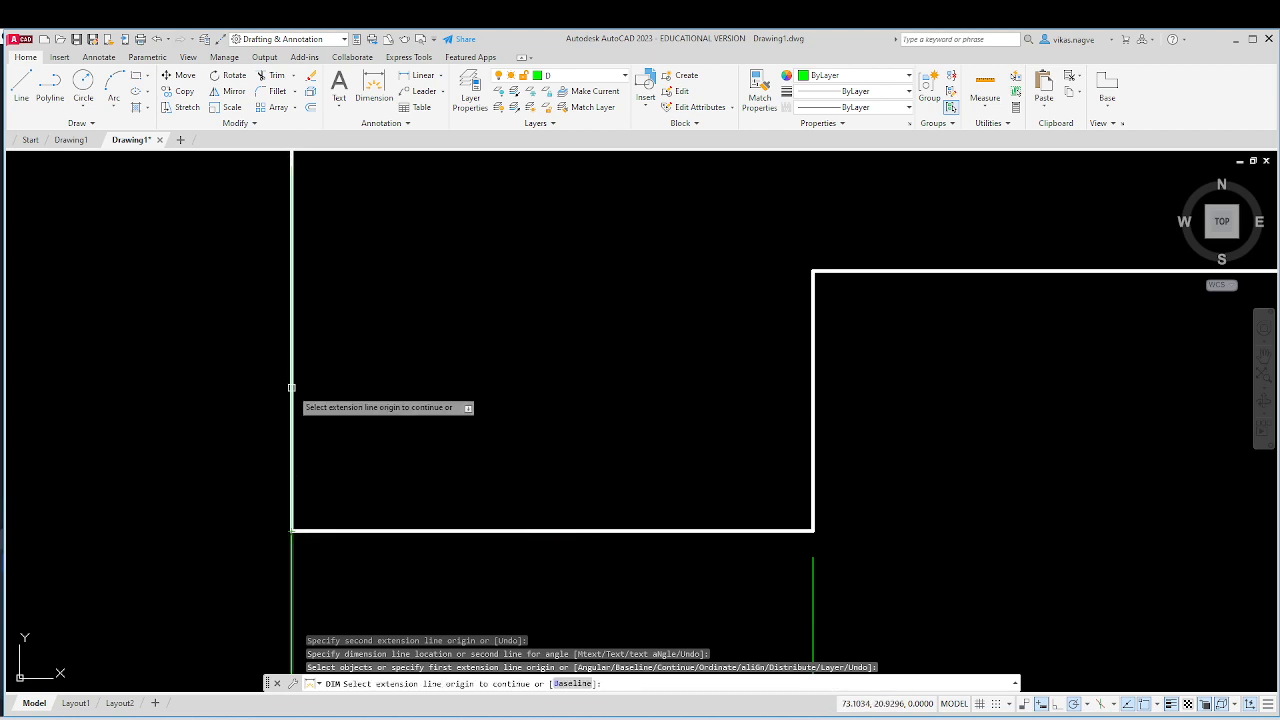
key(Escape)
scroll(300, 434, down, 2)
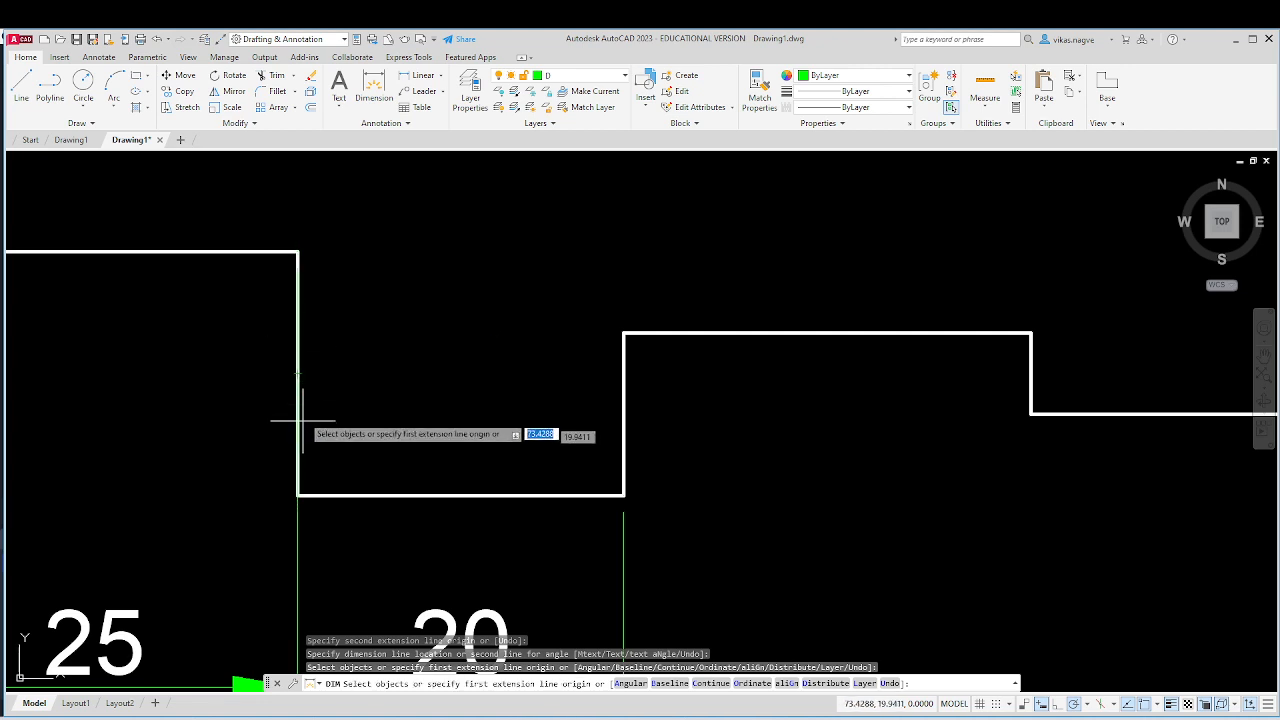
scroll(292, 428, down, 2)
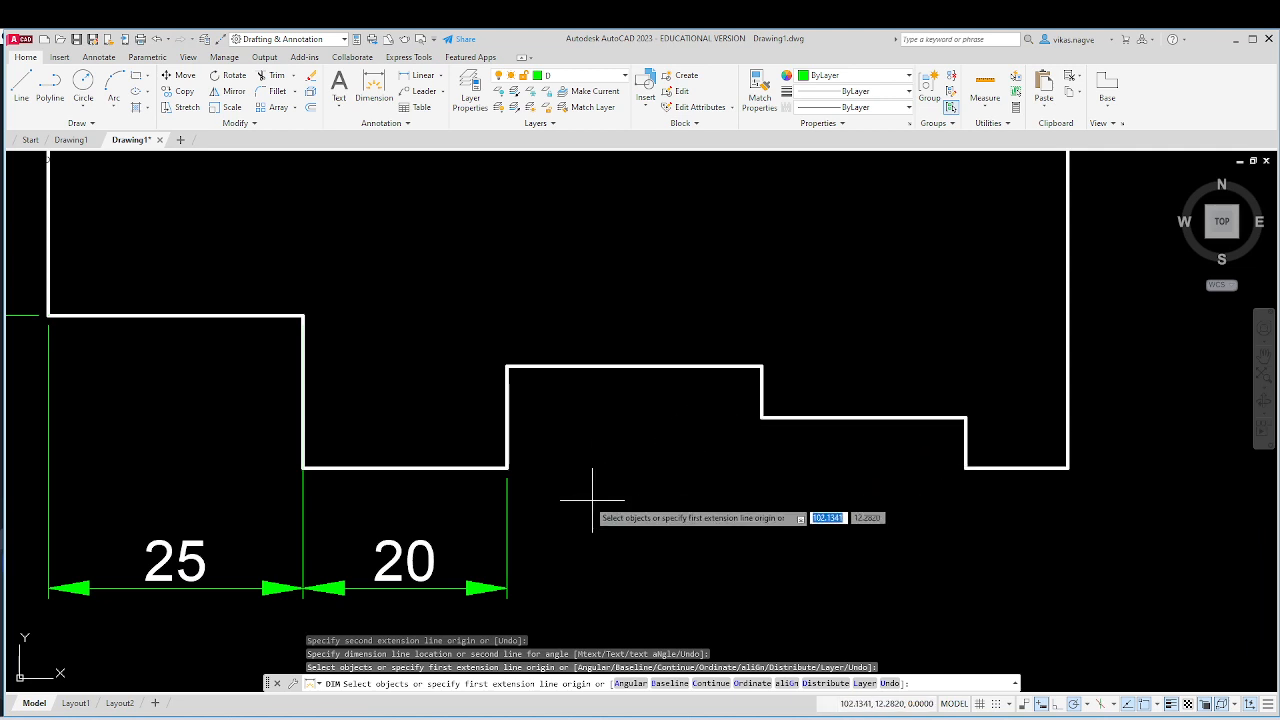
Step: Dimension the width of the raised notch in the outline's underside, keeping the dimension in line with the existing row below
click(507, 467)
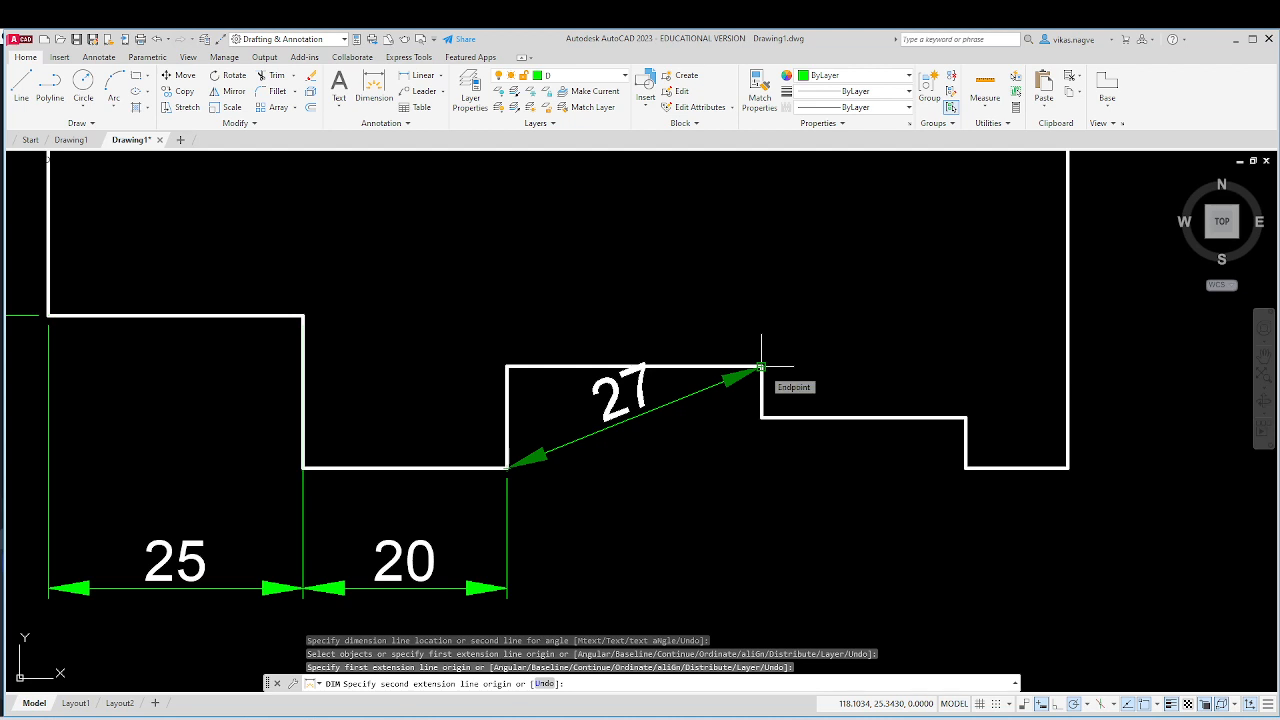
click(761, 467)
scroll(761, 467, down, 2)
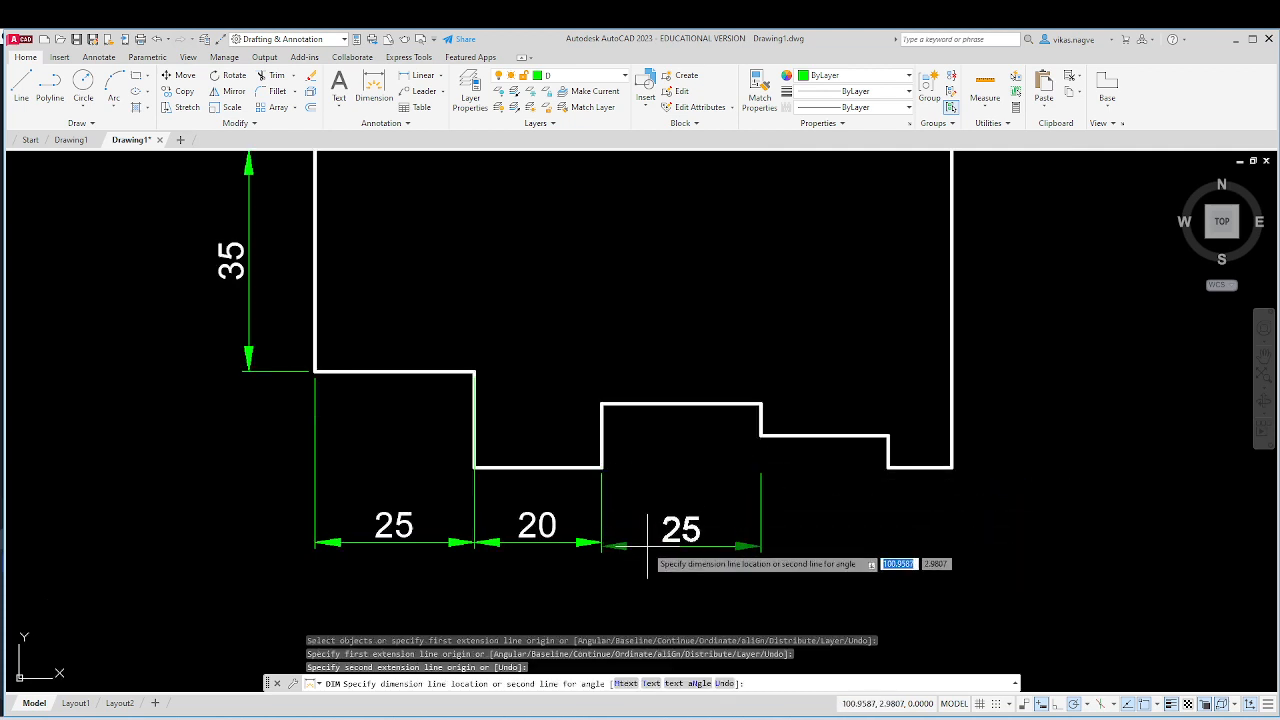
click(601, 541)
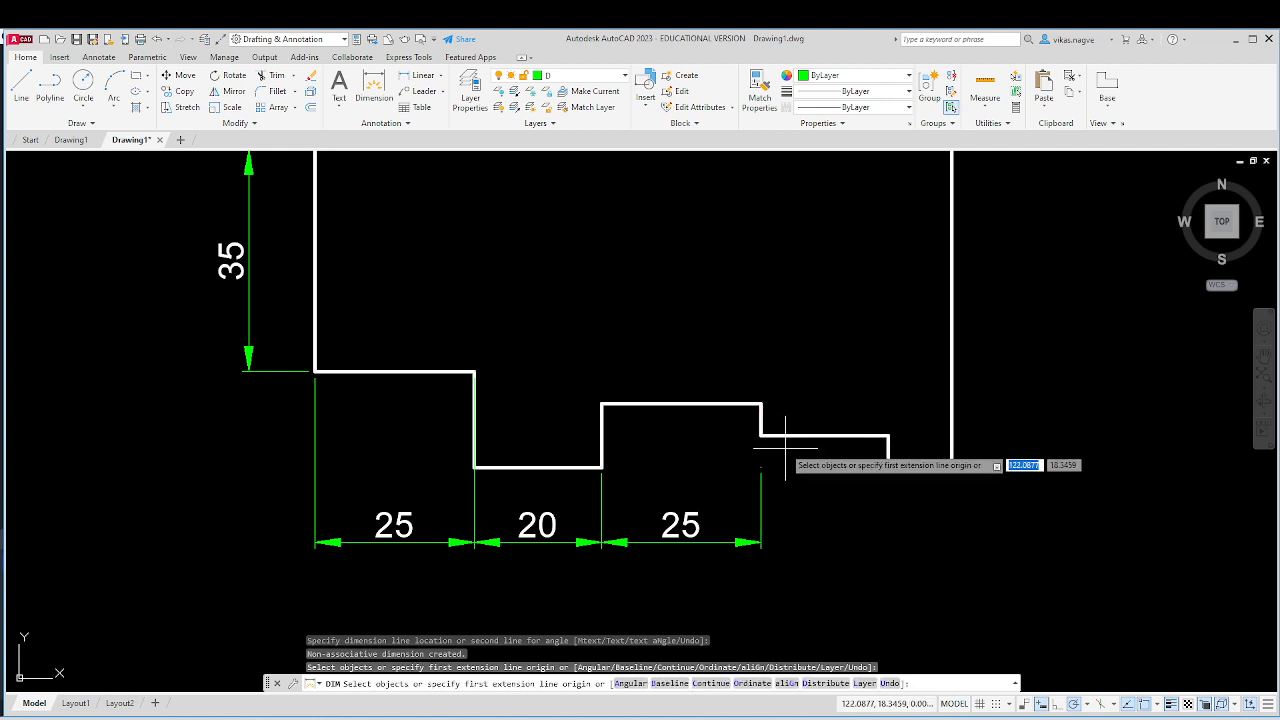
Step: Dimension the two remaining horizontal edges at the outline's lower right, continuing the aligned row of dimensions below the shape
click(762, 435)
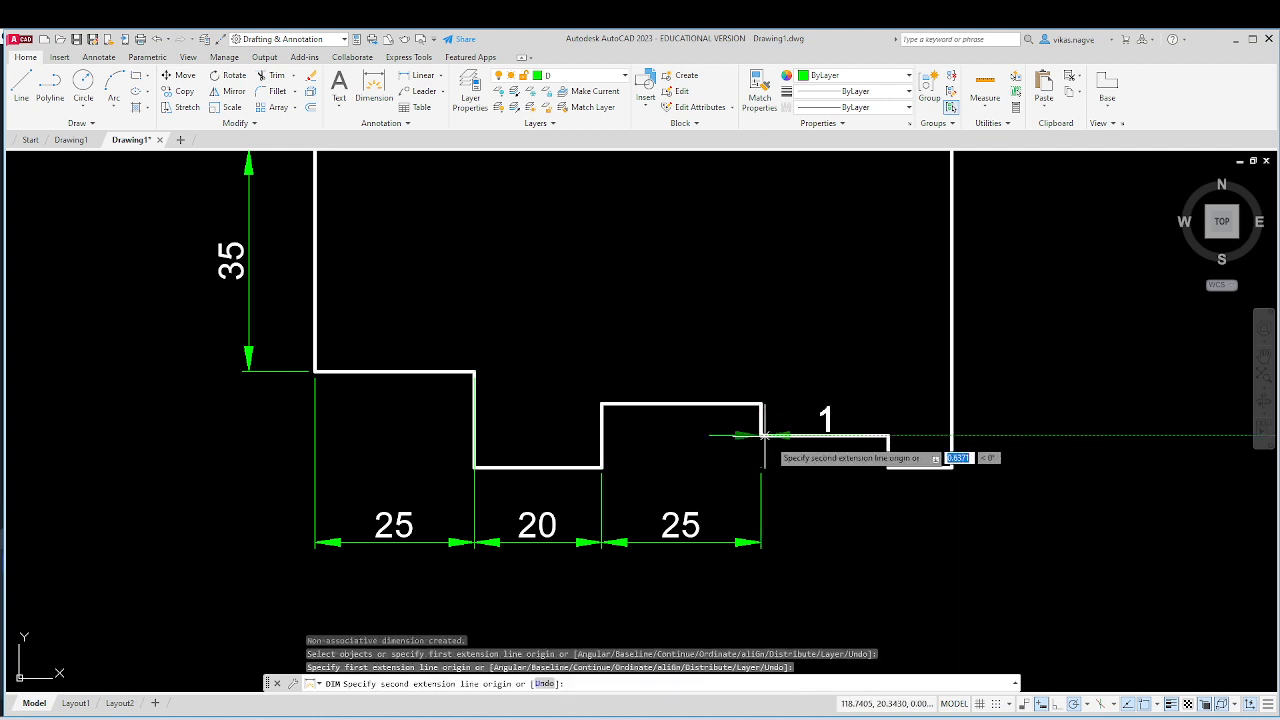
click(888, 437)
click(770, 543)
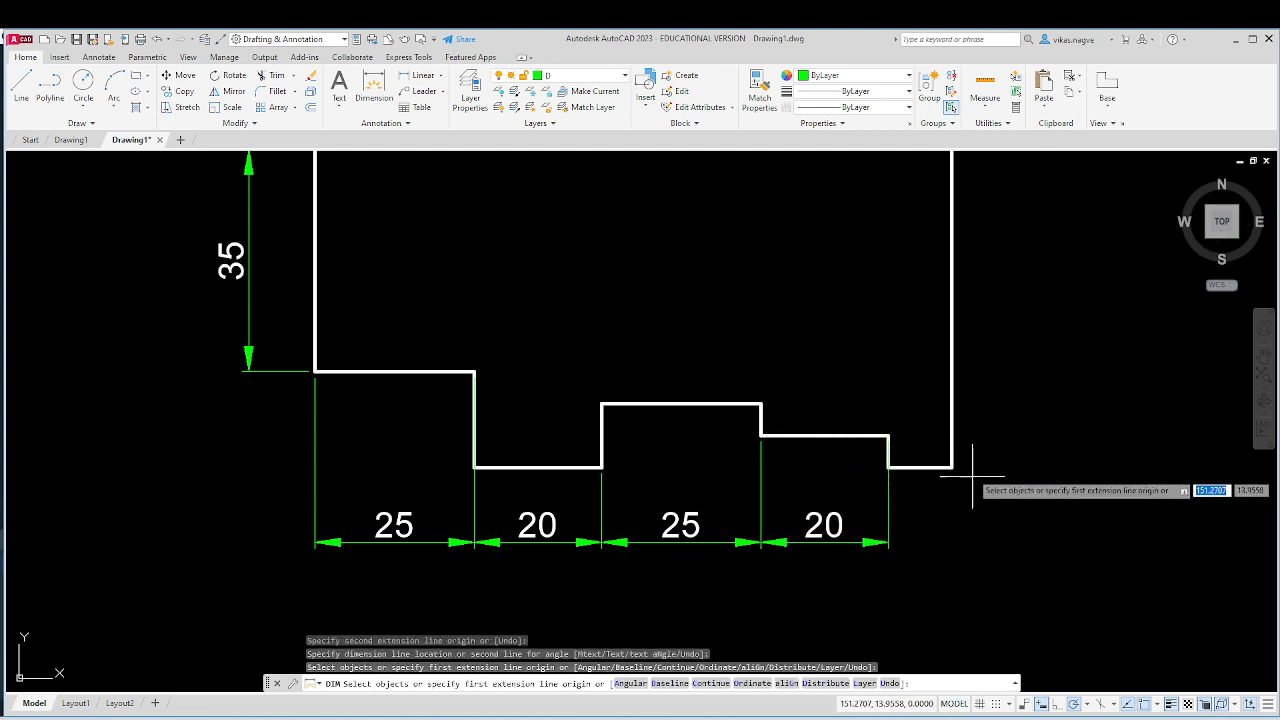
click(951, 466)
click(888, 466)
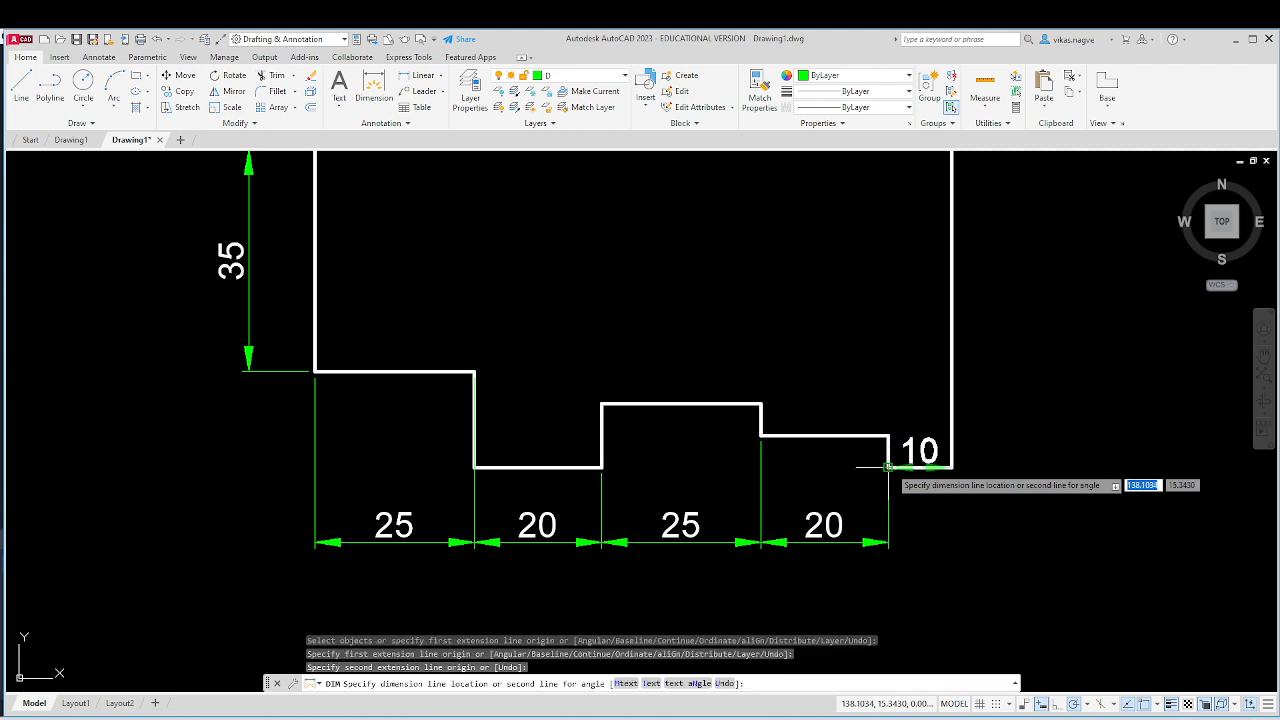
click(888, 543)
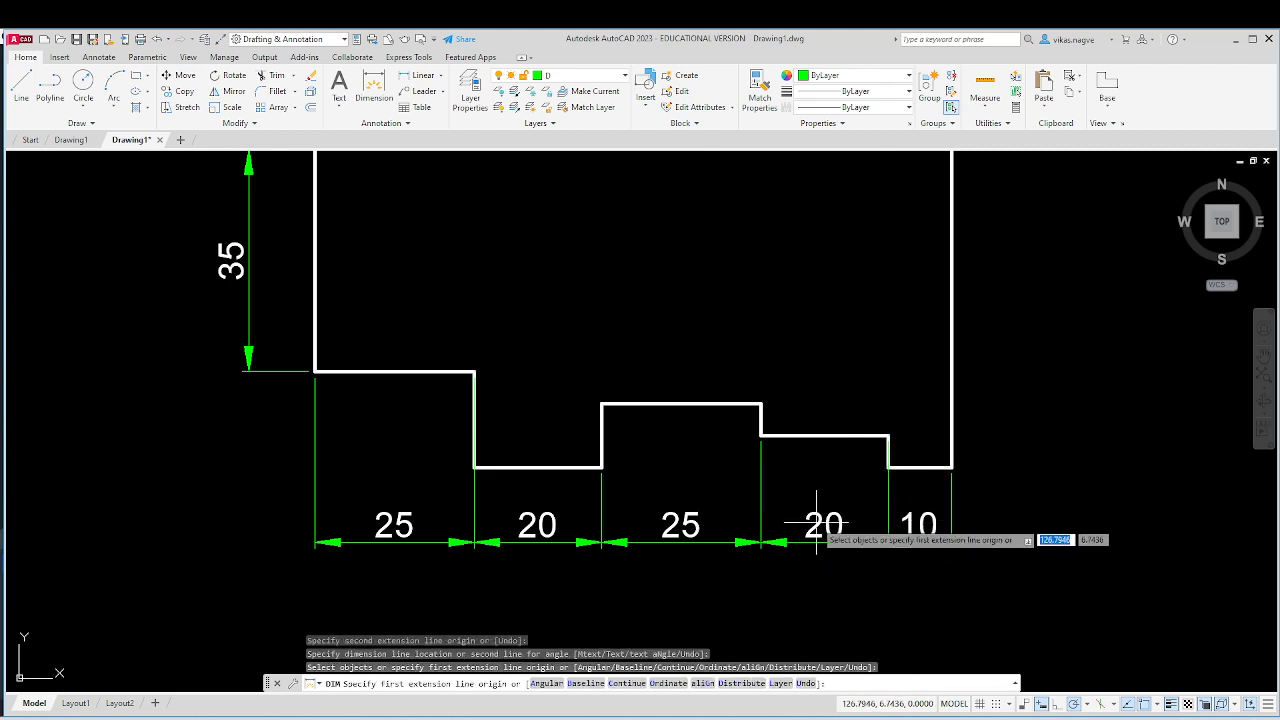
scroll(696, 497, down, 2)
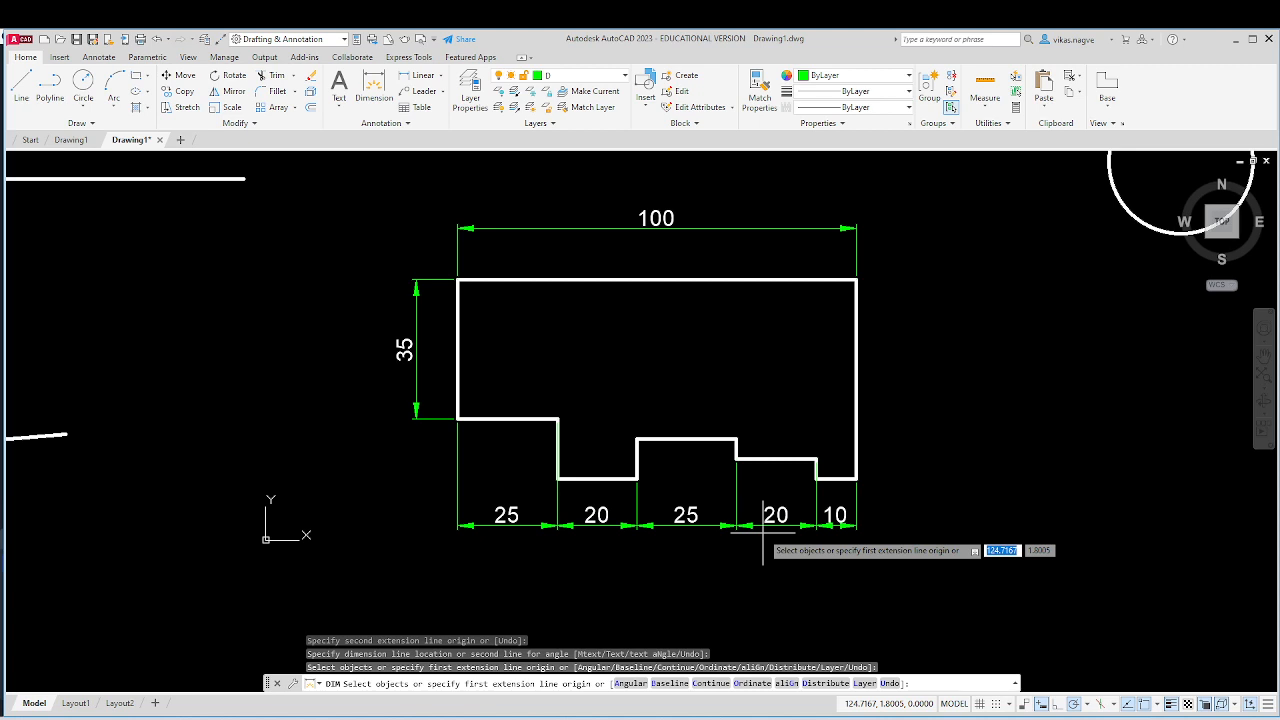
text(c)
key(Return)
key(Escape)
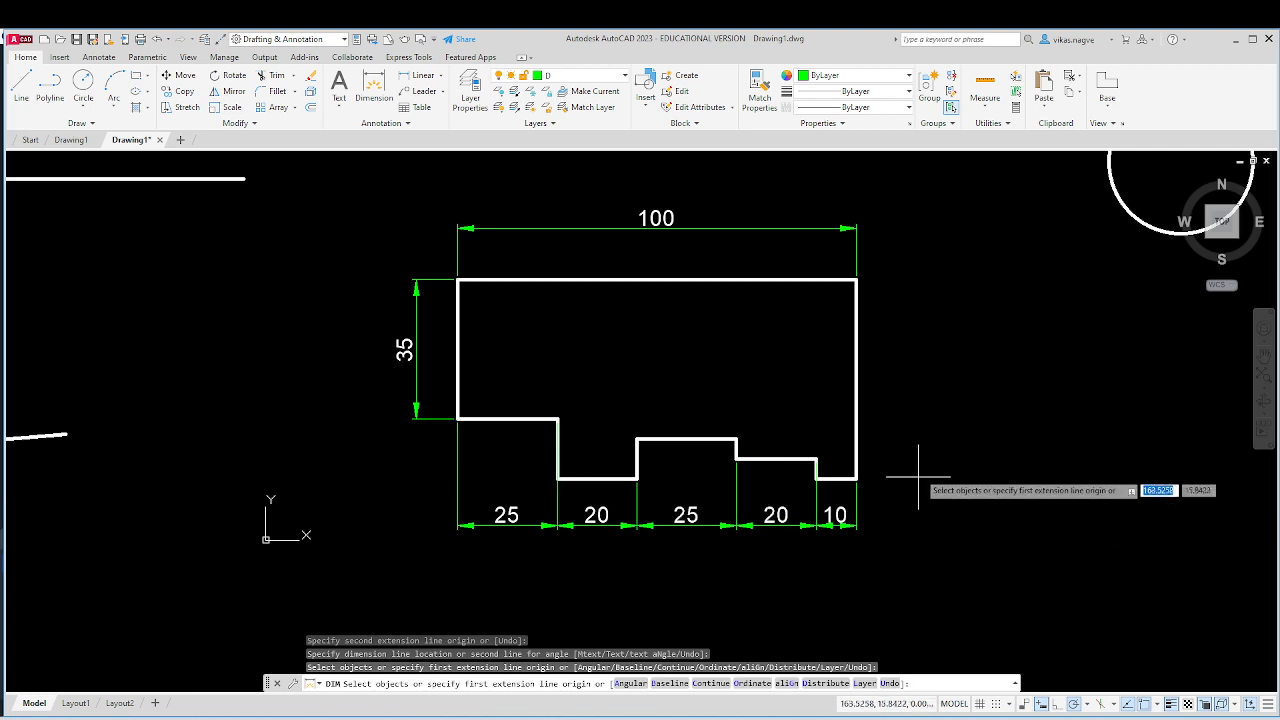
Step: Dimension the height of the small step at the outline's lower right, placing the dimension just outside the right edge
click(816, 459)
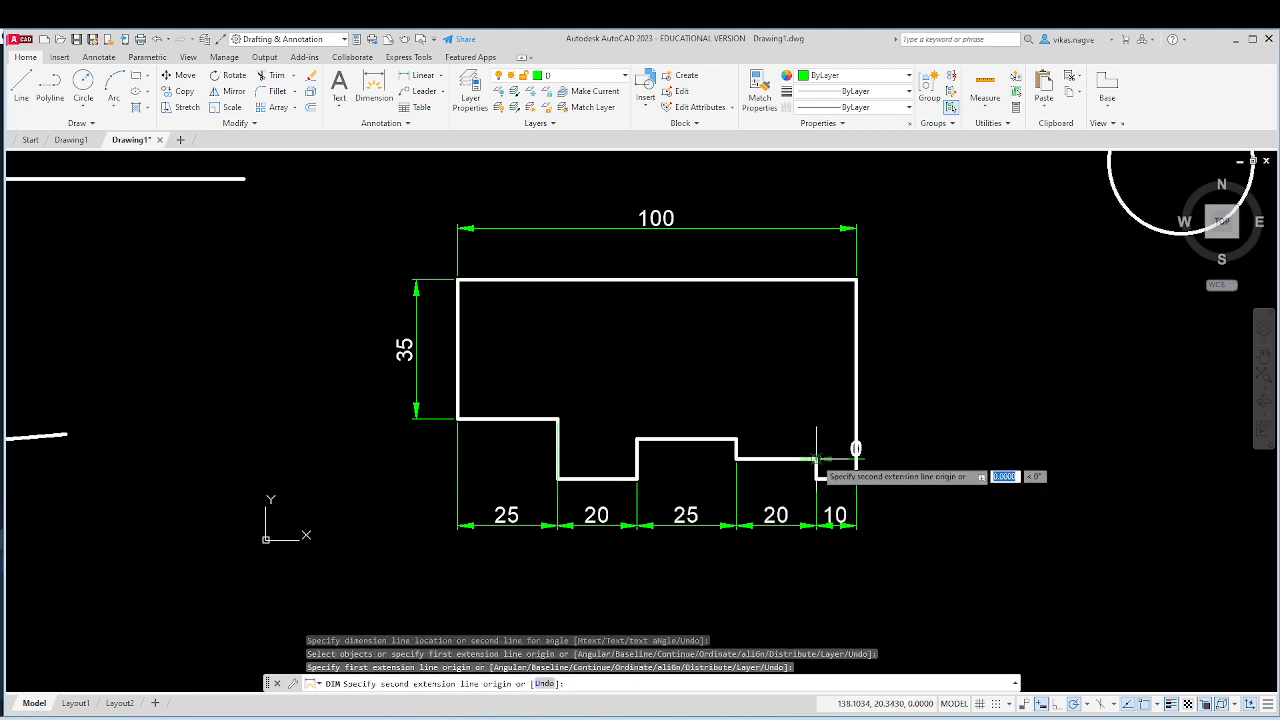
click(816, 479)
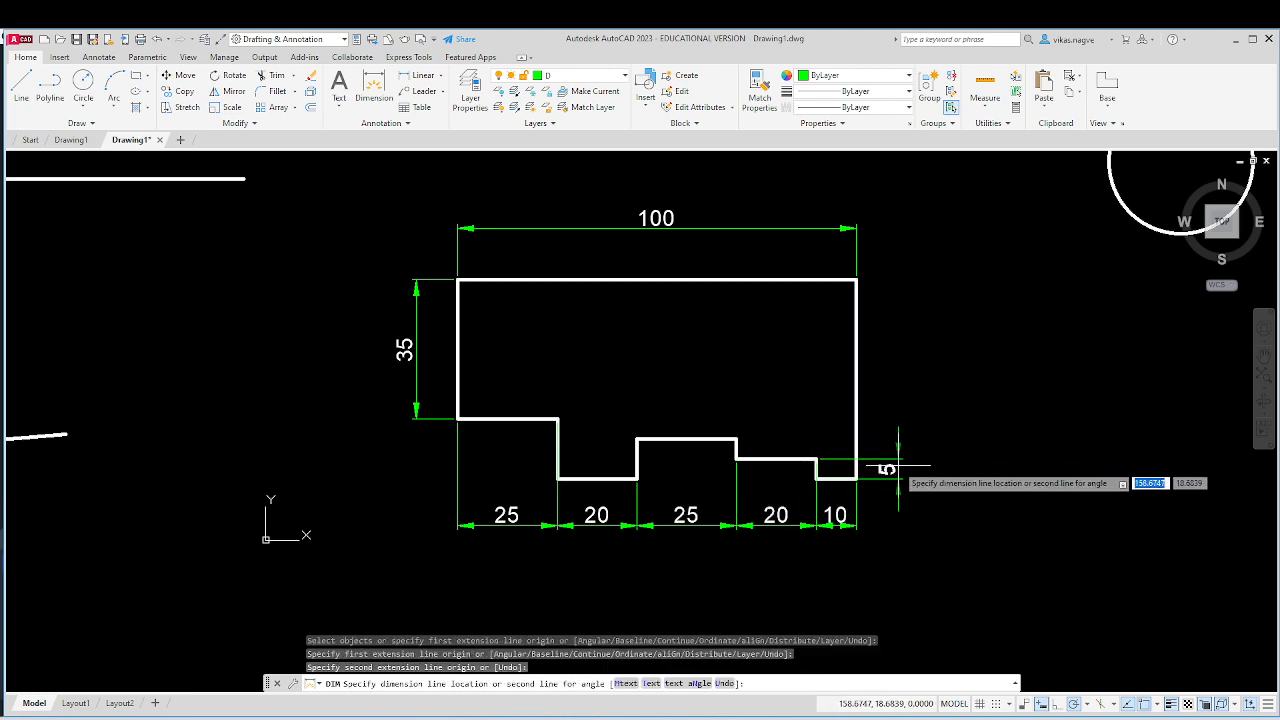
click(894, 466)
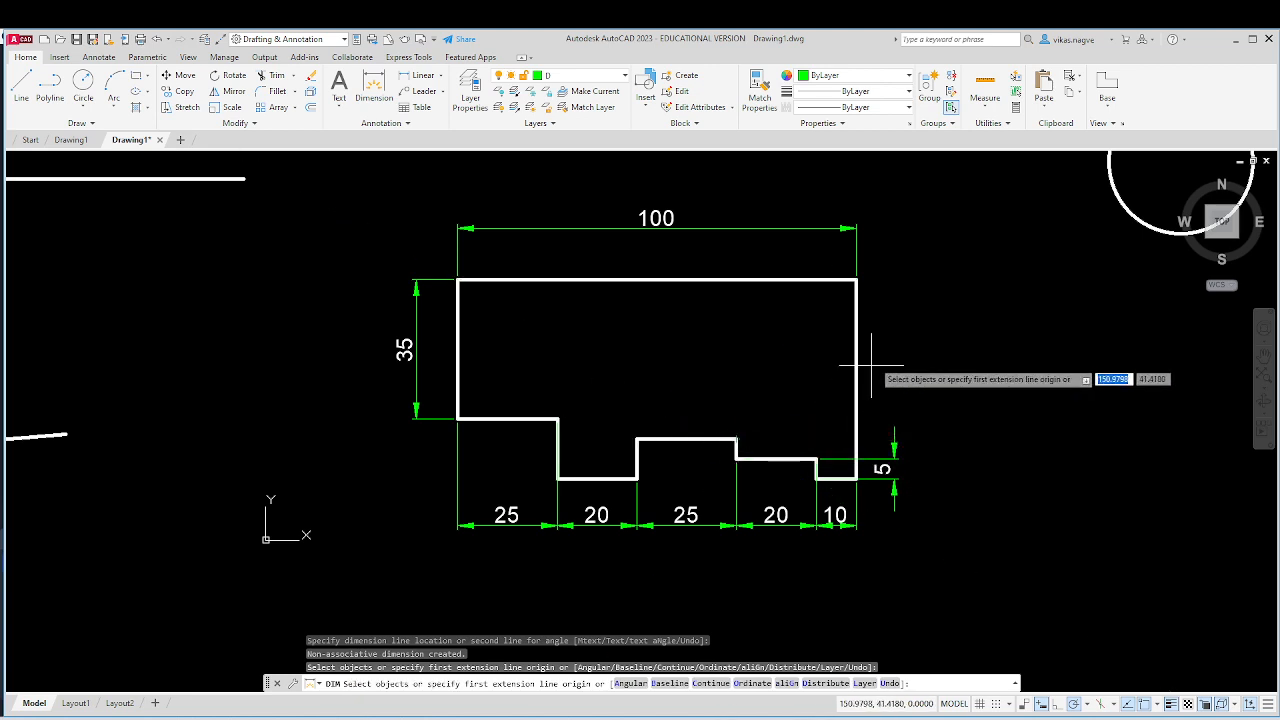
Step: Dimension the outline's full right vertical edge, placing it outside the small step's dimension, and end the command
click(856, 280)
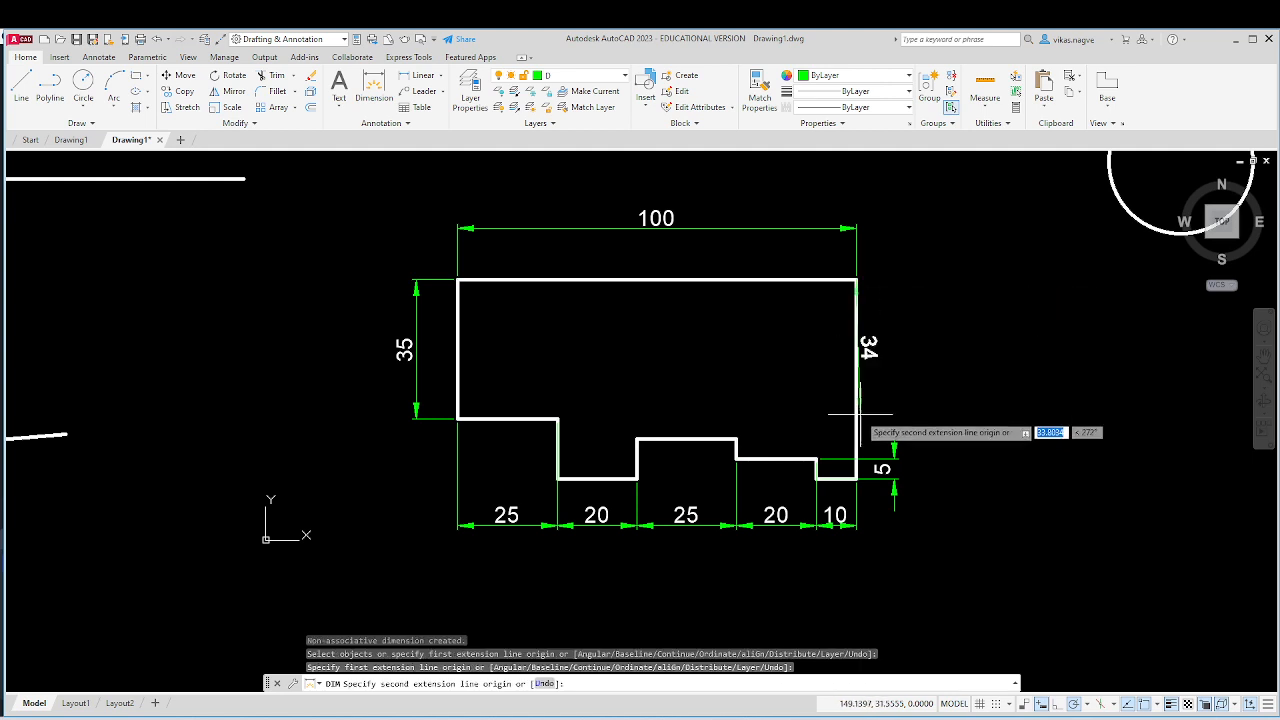
click(856, 479)
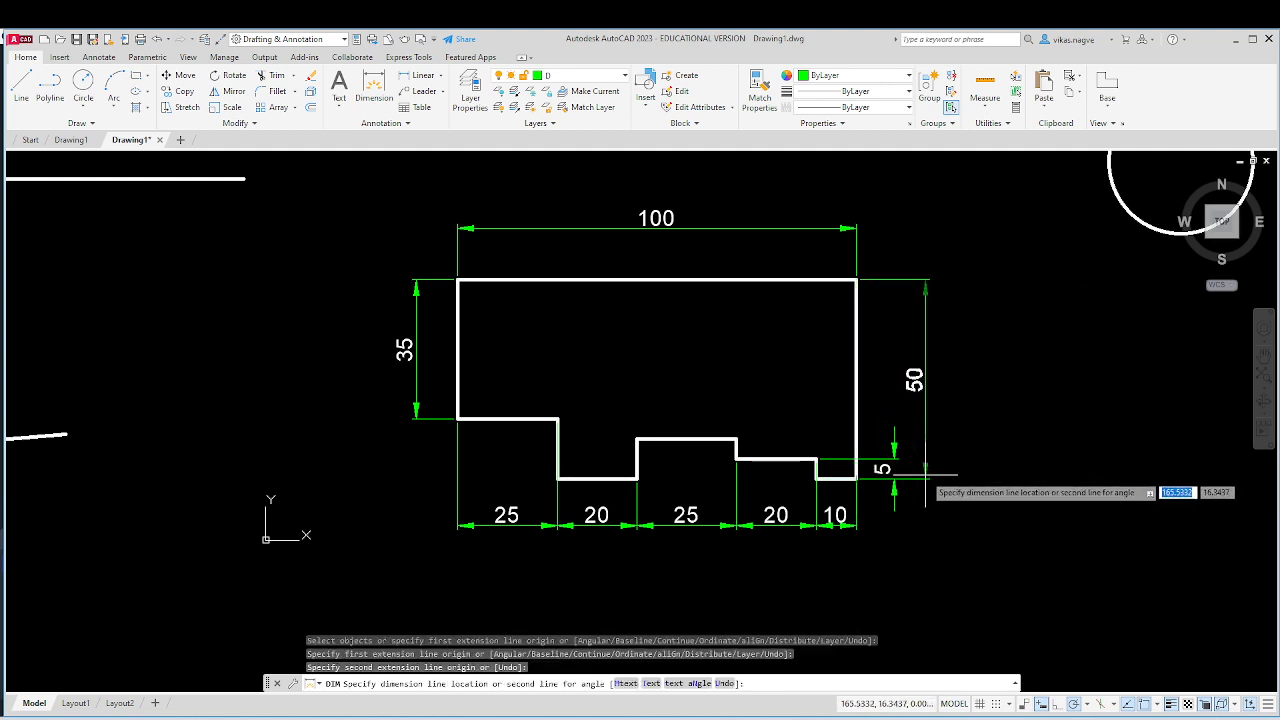
click(927, 475)
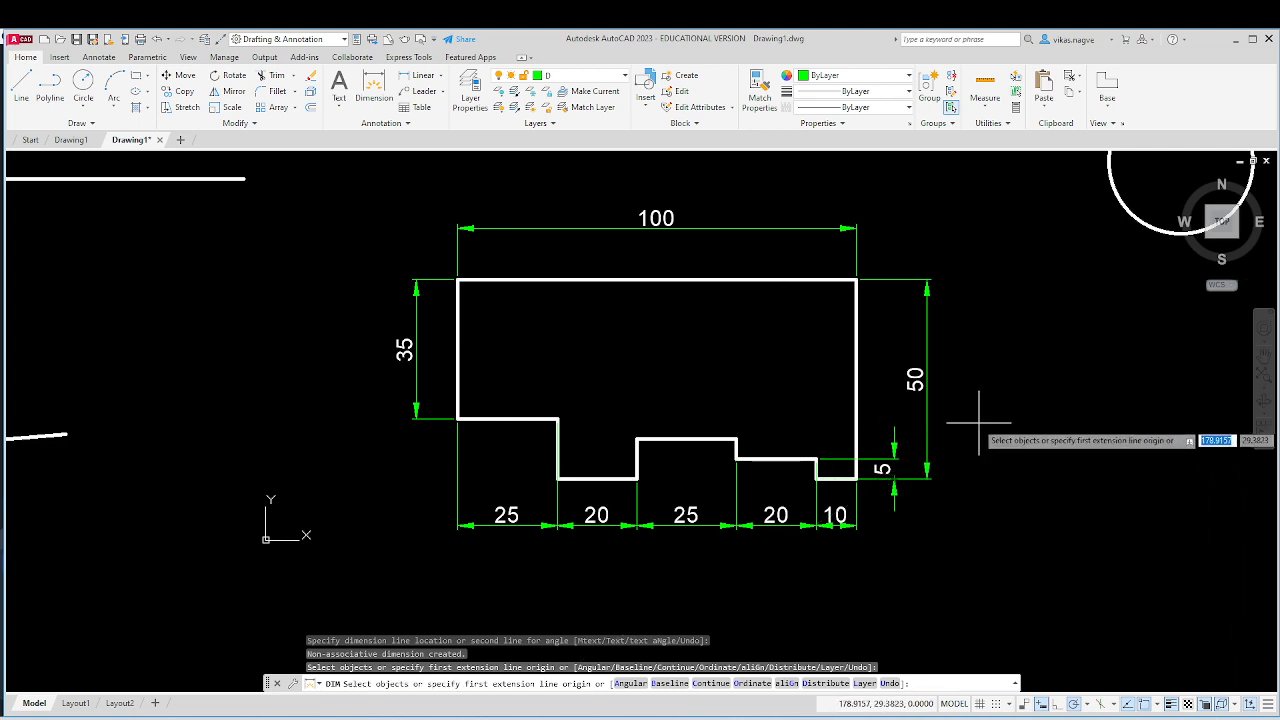
key(Return)
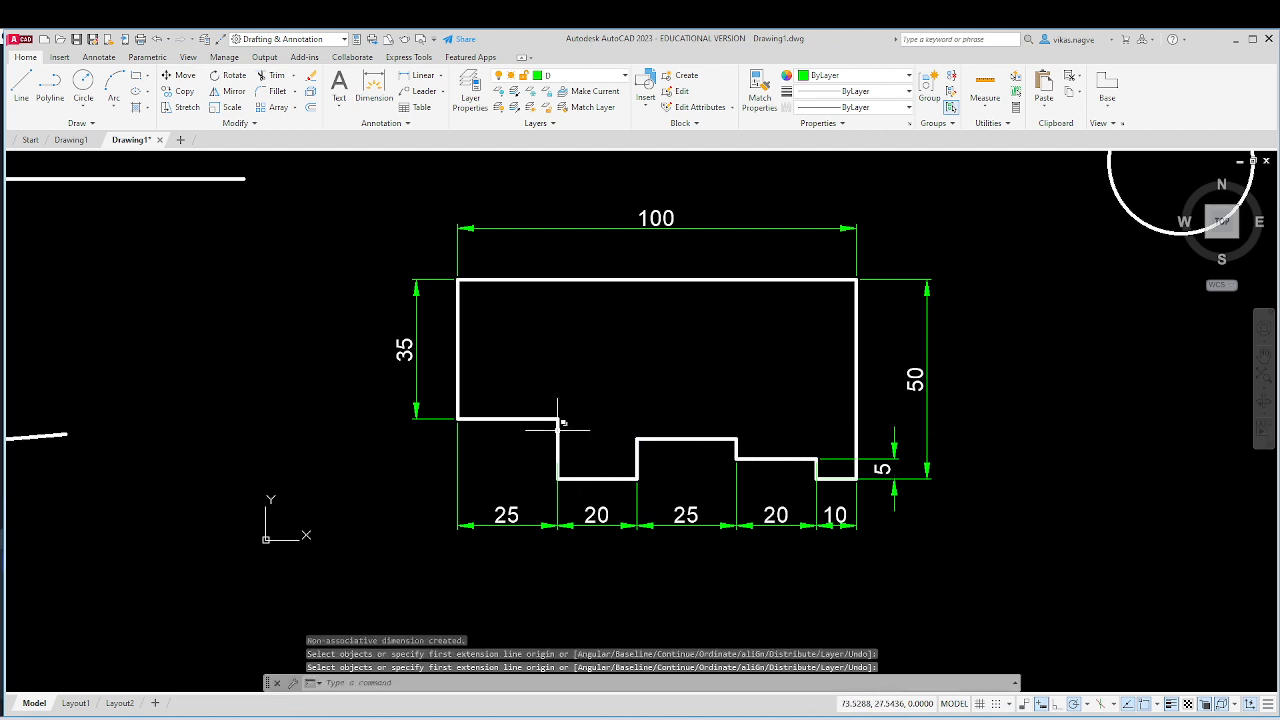
Step: Delete the left vertical edge's dimension and dimension the lower-left step's height, placing the dimension line left of the outline
click(416, 382)
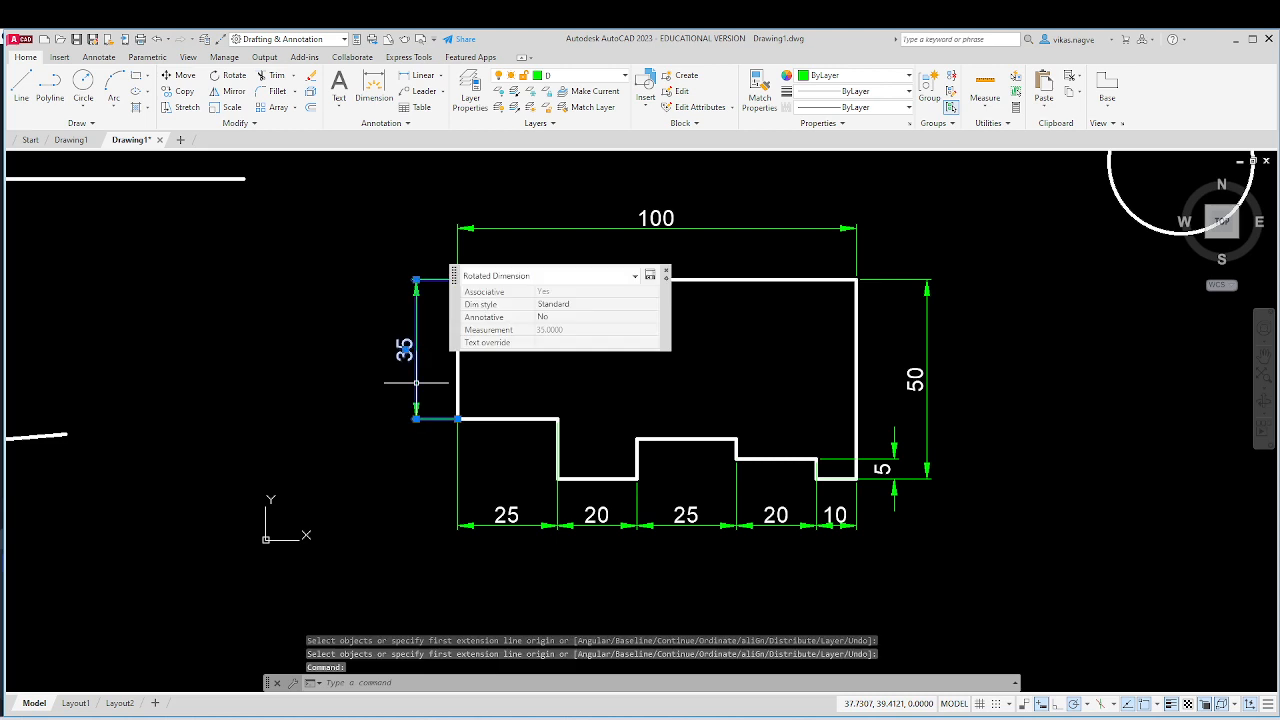
key(Delete)
click(374, 88)
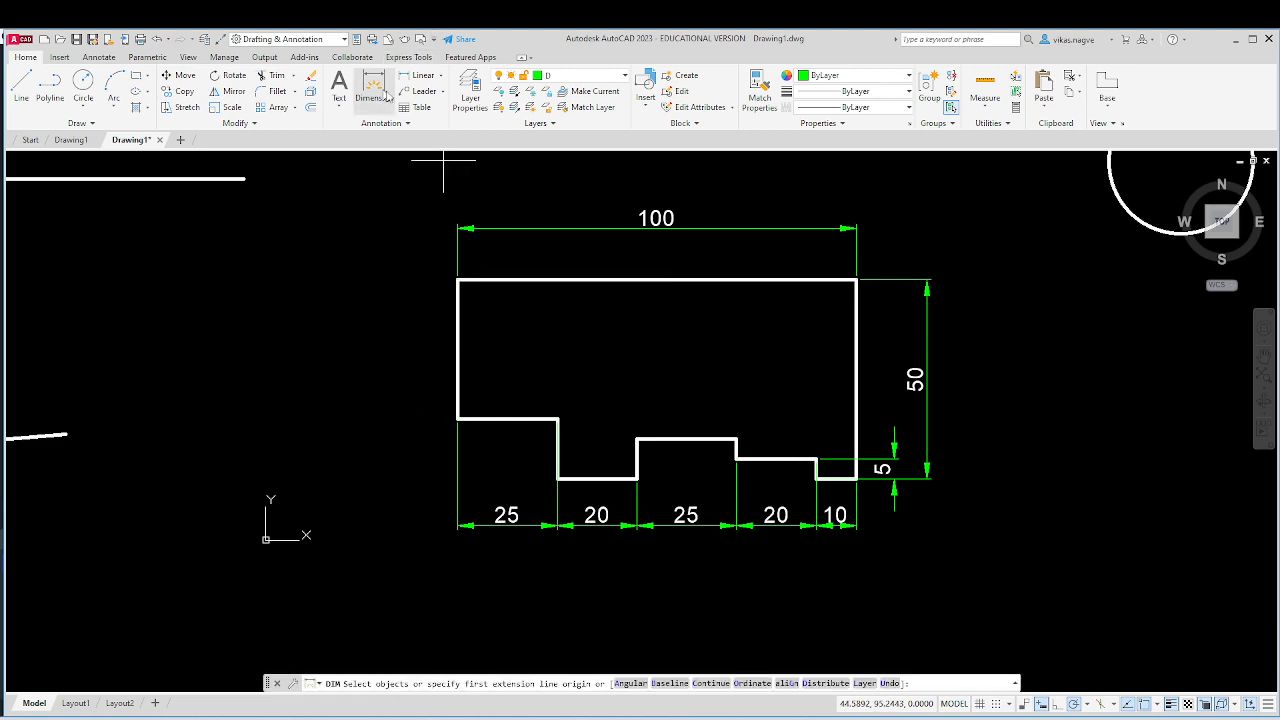
click(557, 478)
click(557, 418)
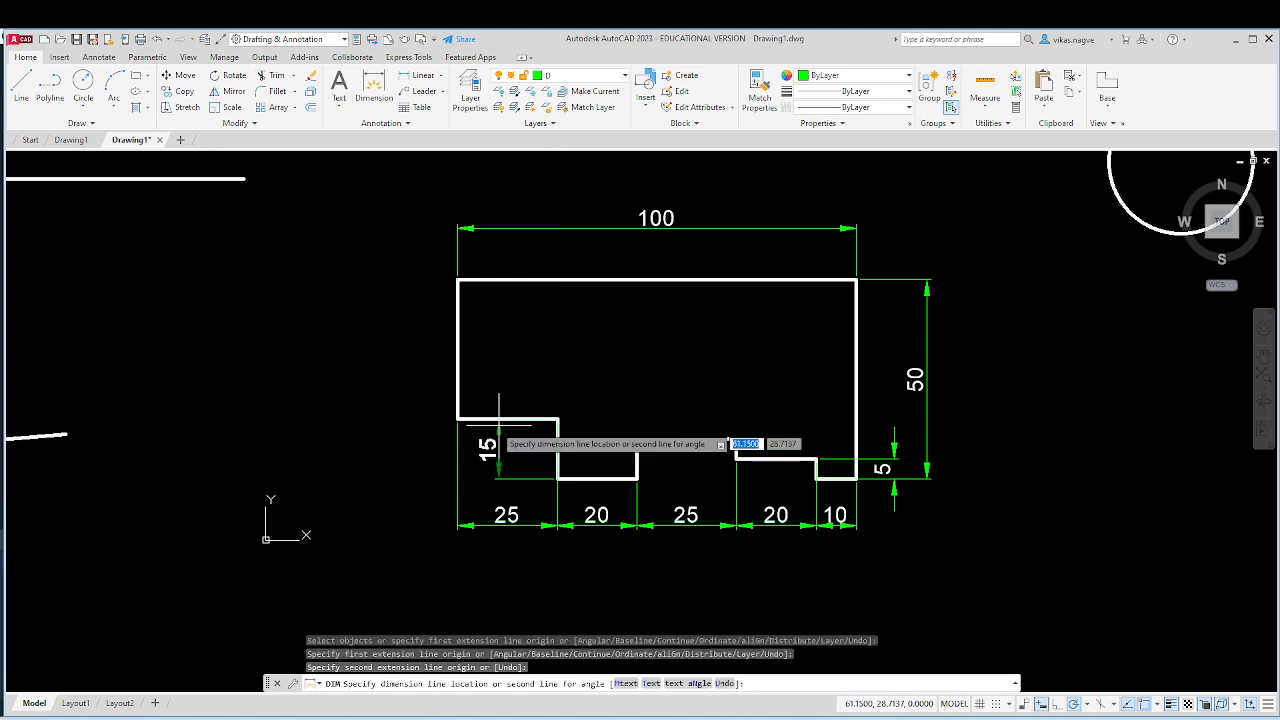
click(403, 420)
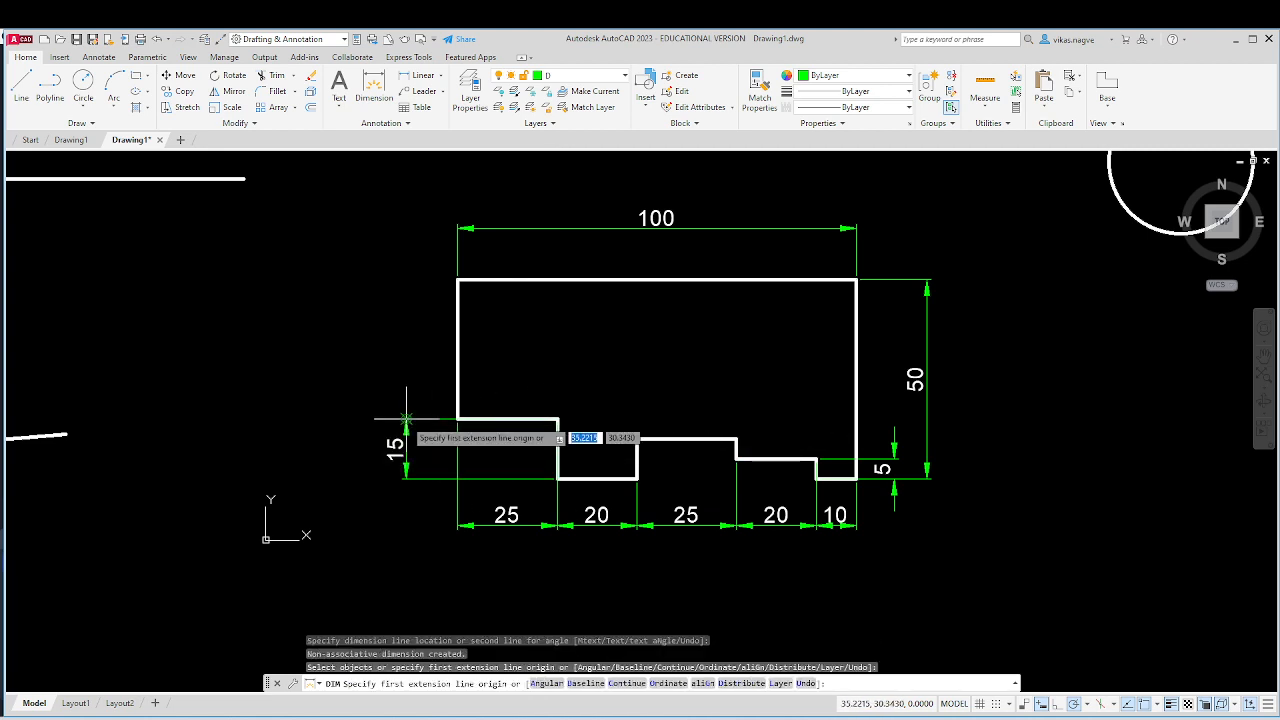
Step: Dimension the outline's left vertical edge, aligning its dimension line with the lower-left step's height dimension
click(457, 418)
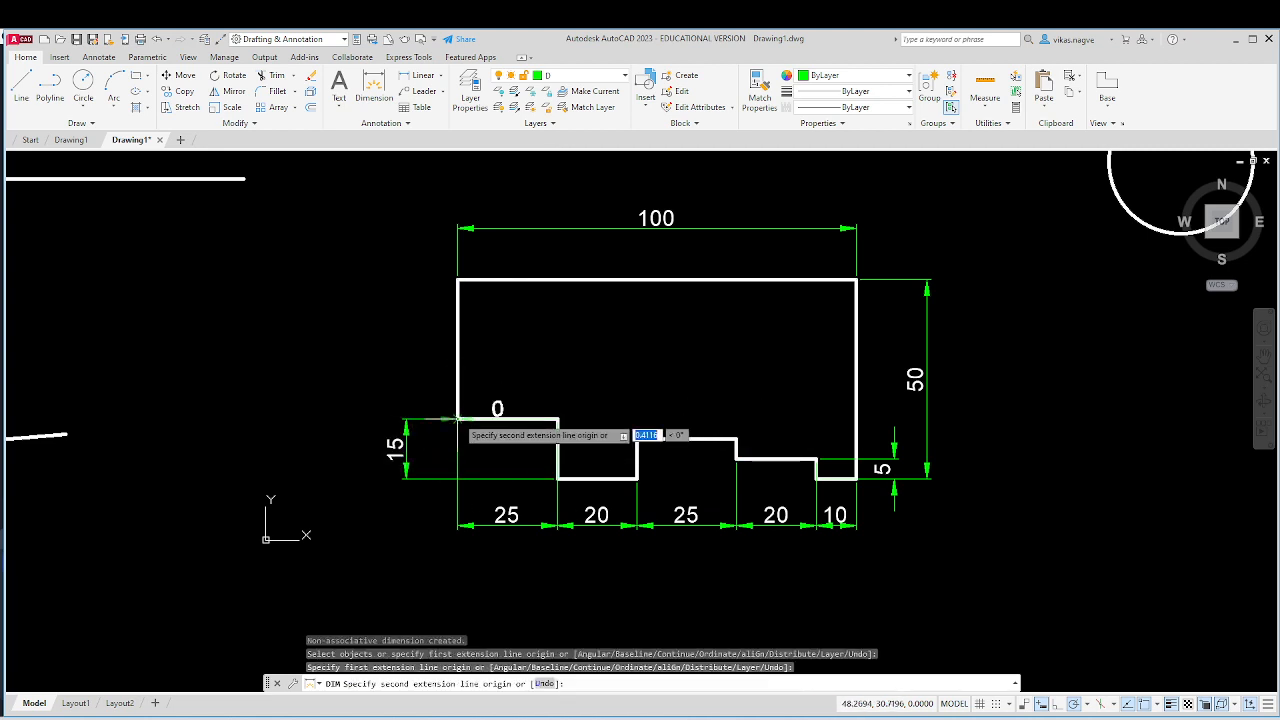
click(457, 280)
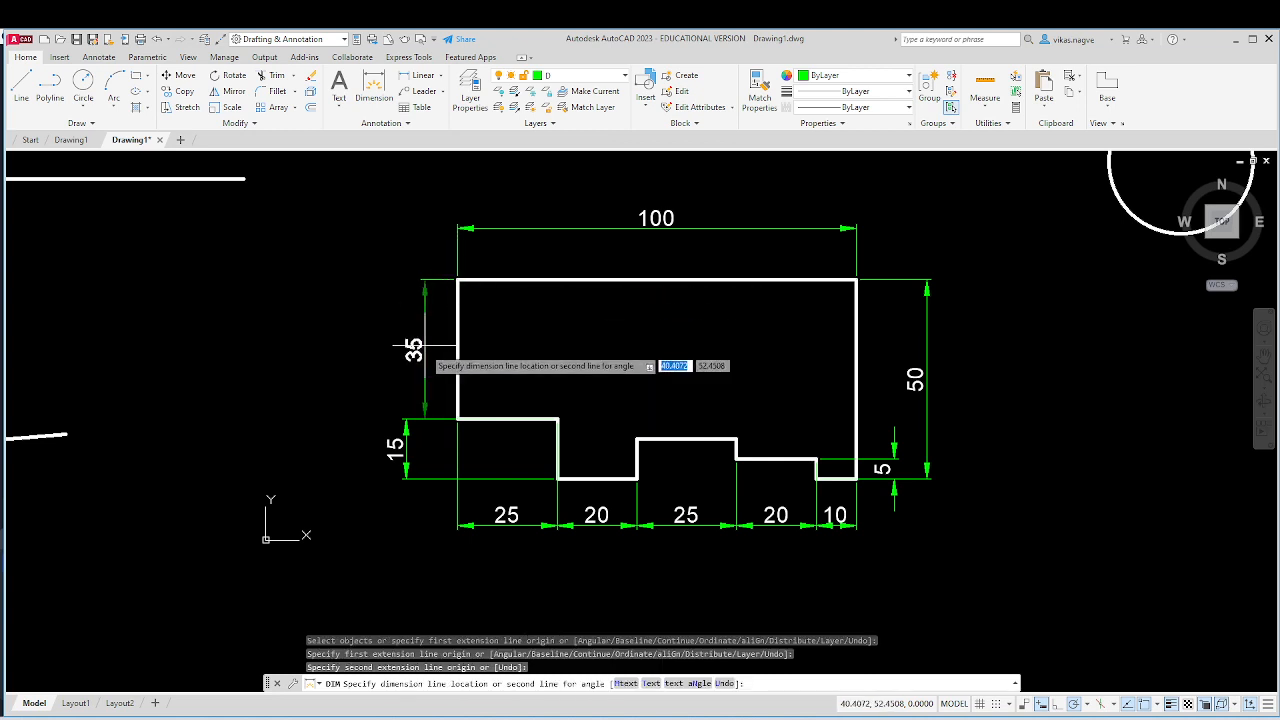
click(406, 418)
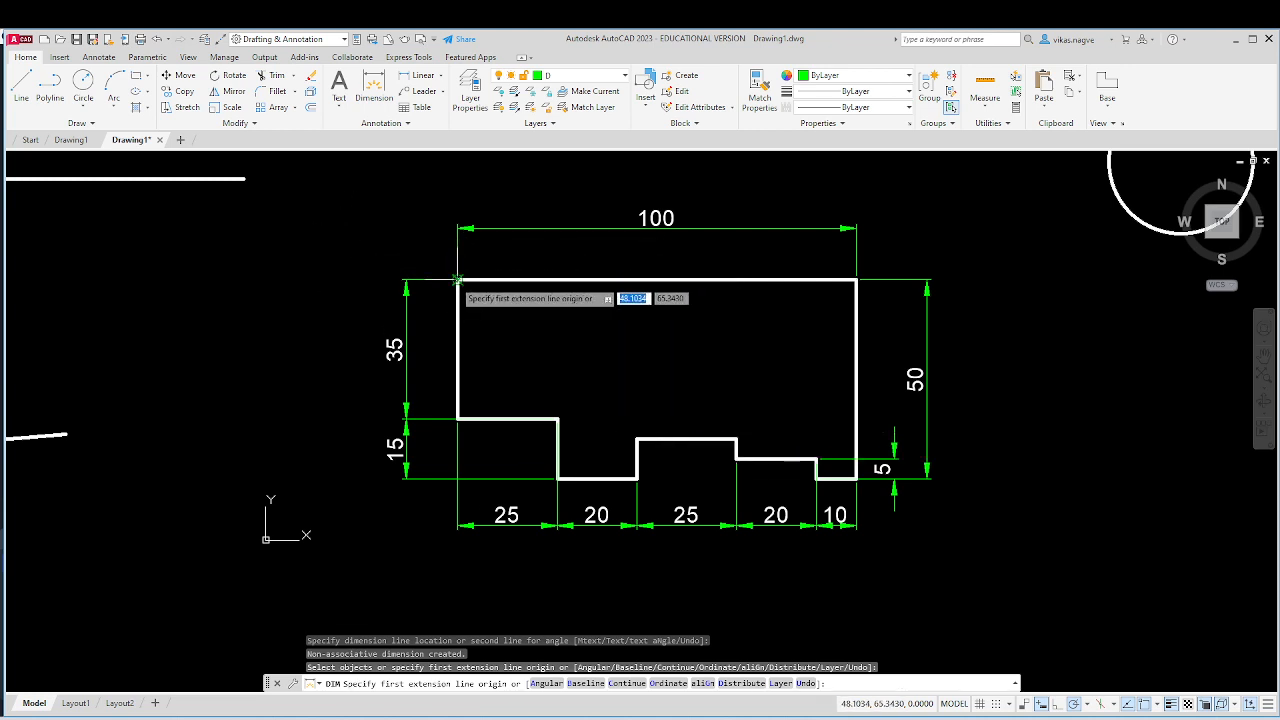
Step: Dimension the outline's overall height on the left side, placing the dimension line outside the two stacked vertical dimensions
click(457, 279)
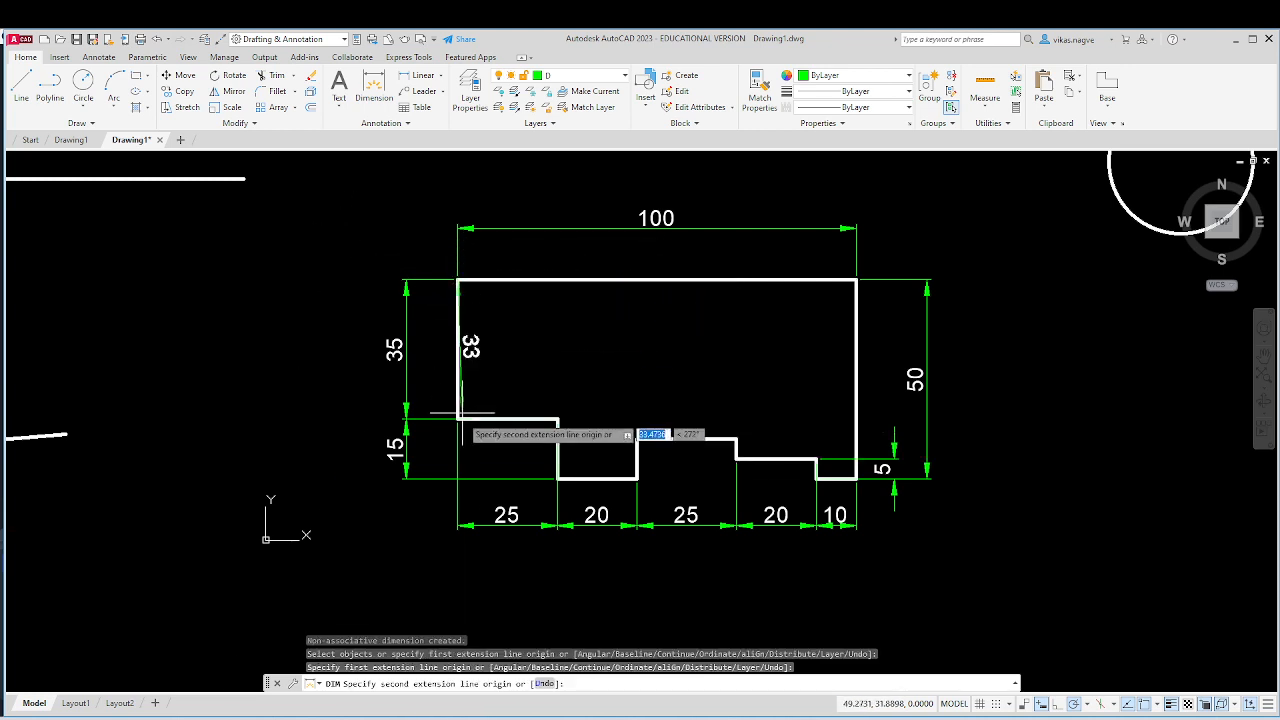
click(457, 479)
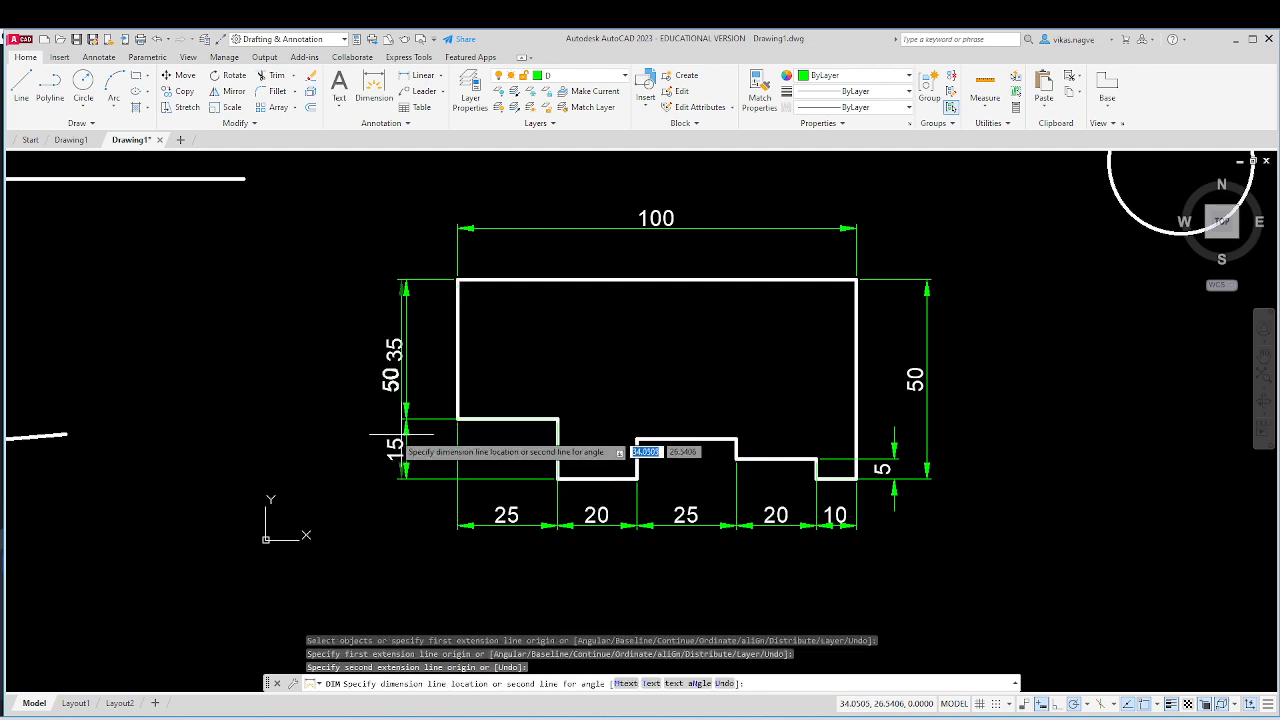
click(350, 440)
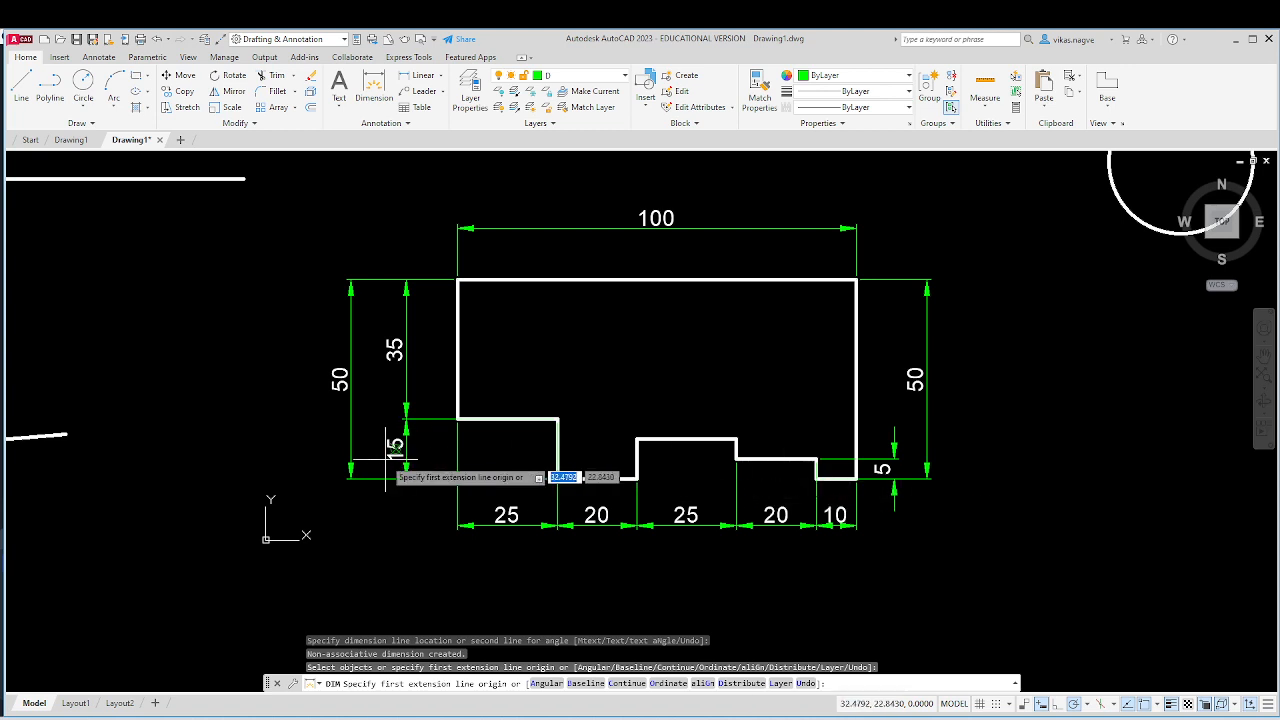
Step: Dimension the smaller circle's diameter, placing the label outside the circle at its upper left
scroll(376, 455, down, 2)
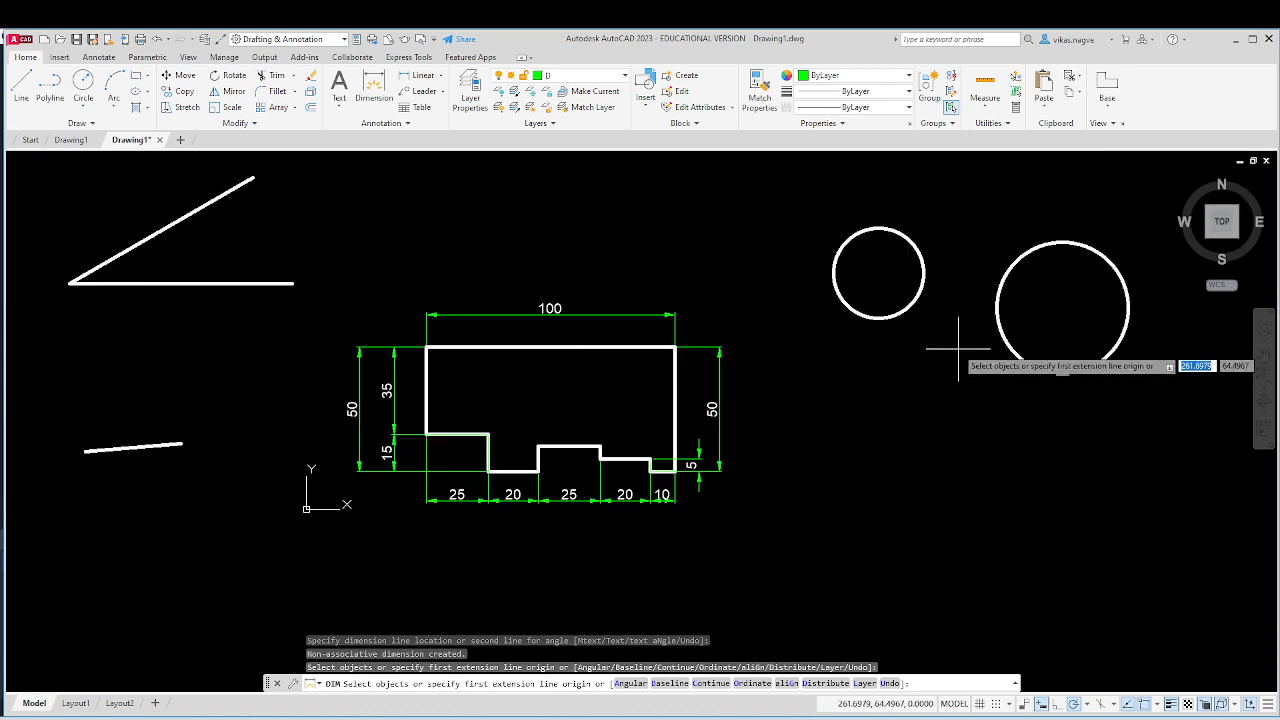
middle_drag(940, 315, 830, 395)
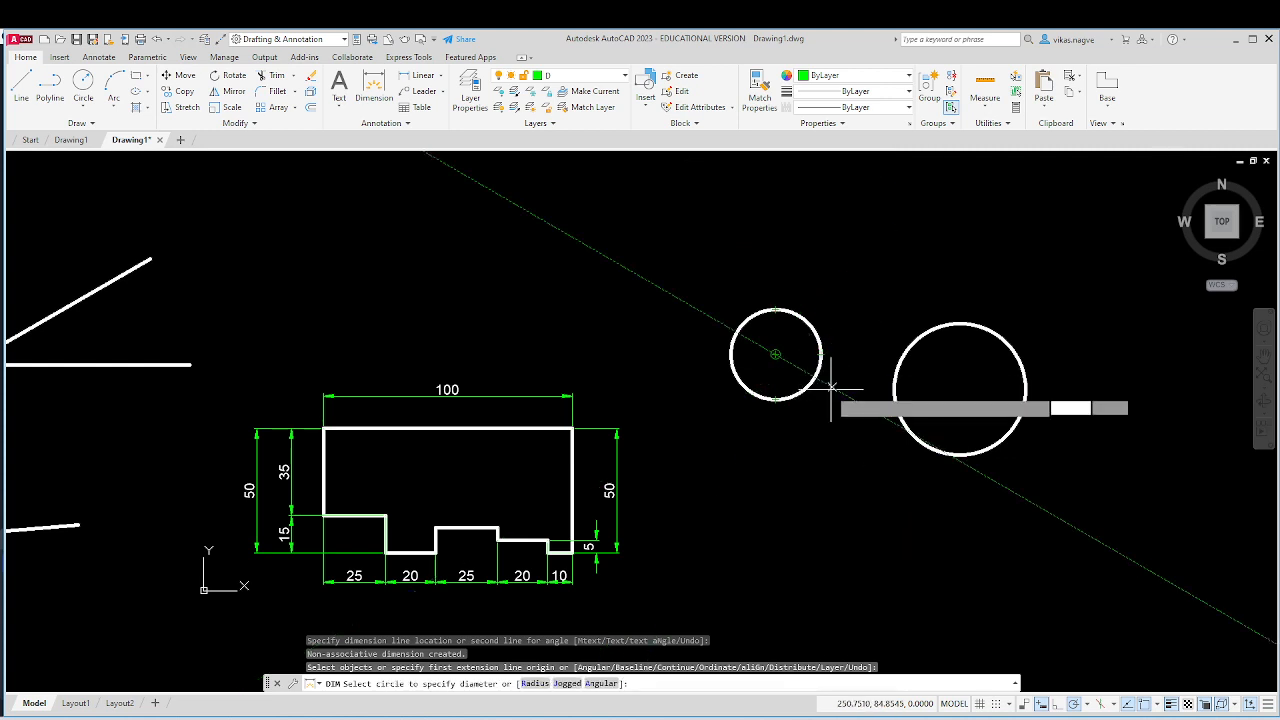
scroll(750, 375, up, 6)
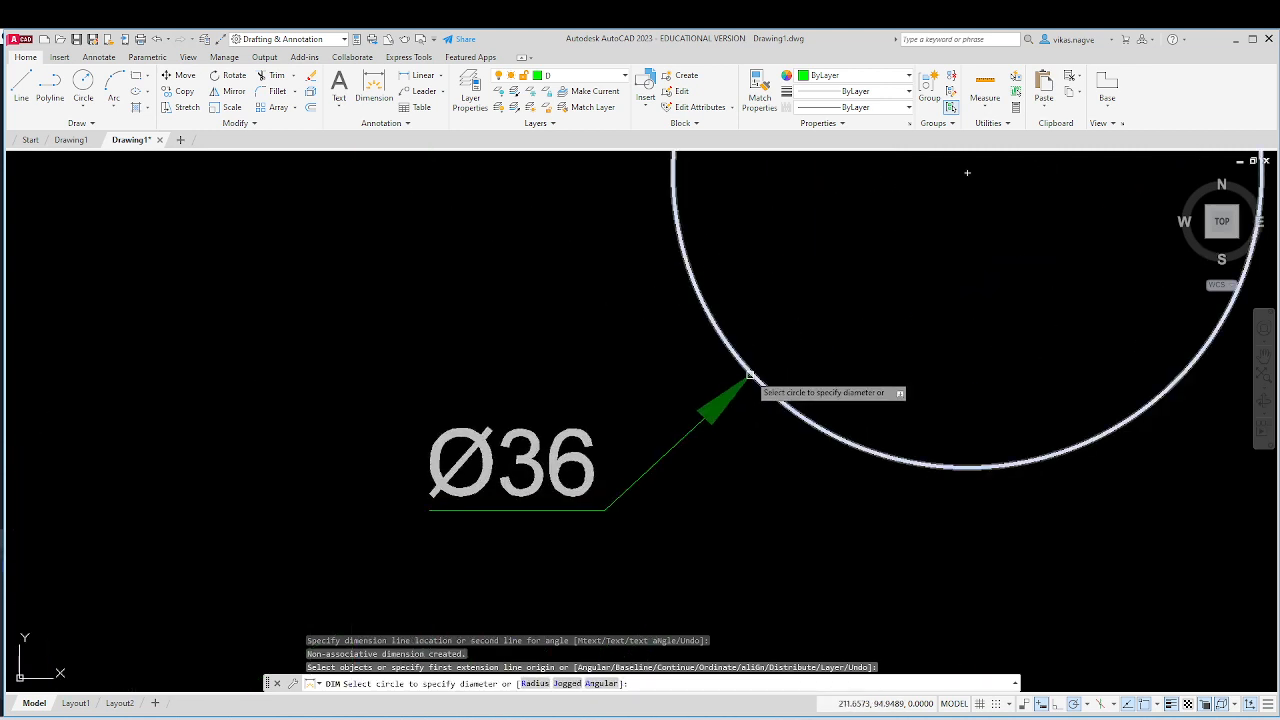
click(750, 375)
scroll(751, 371, down, 4)
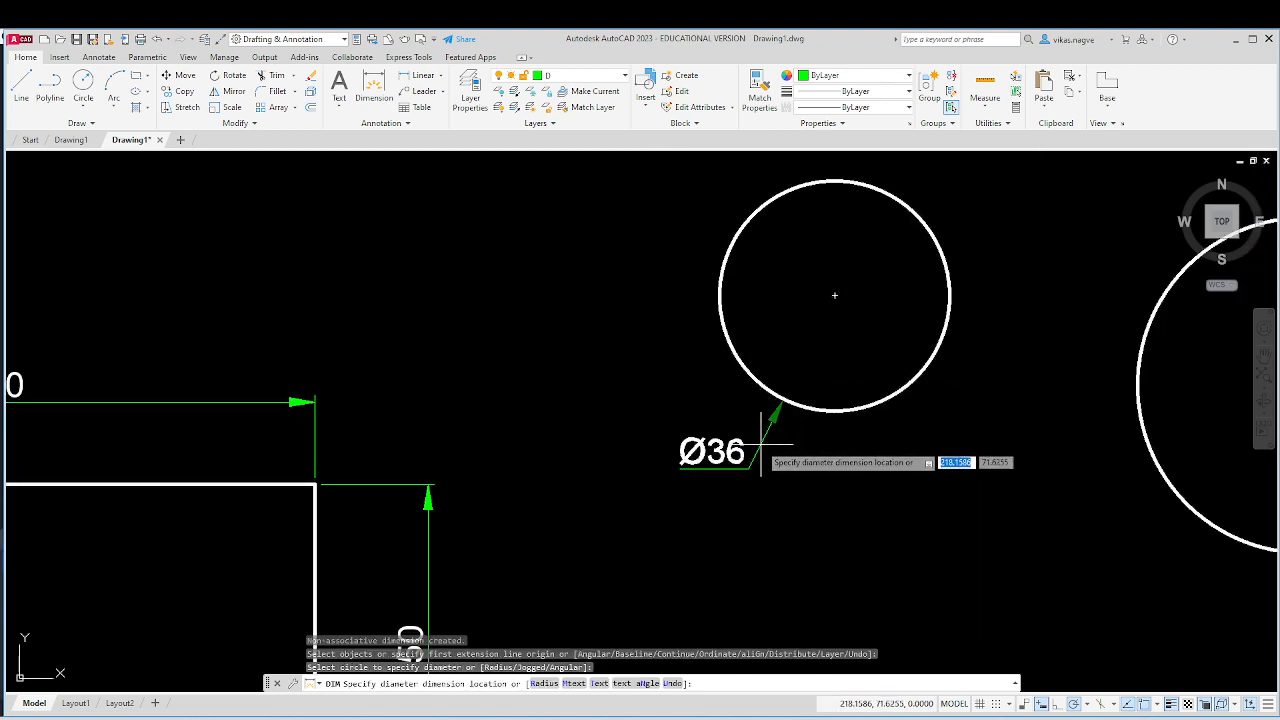
scroll(757, 446, down, 2)
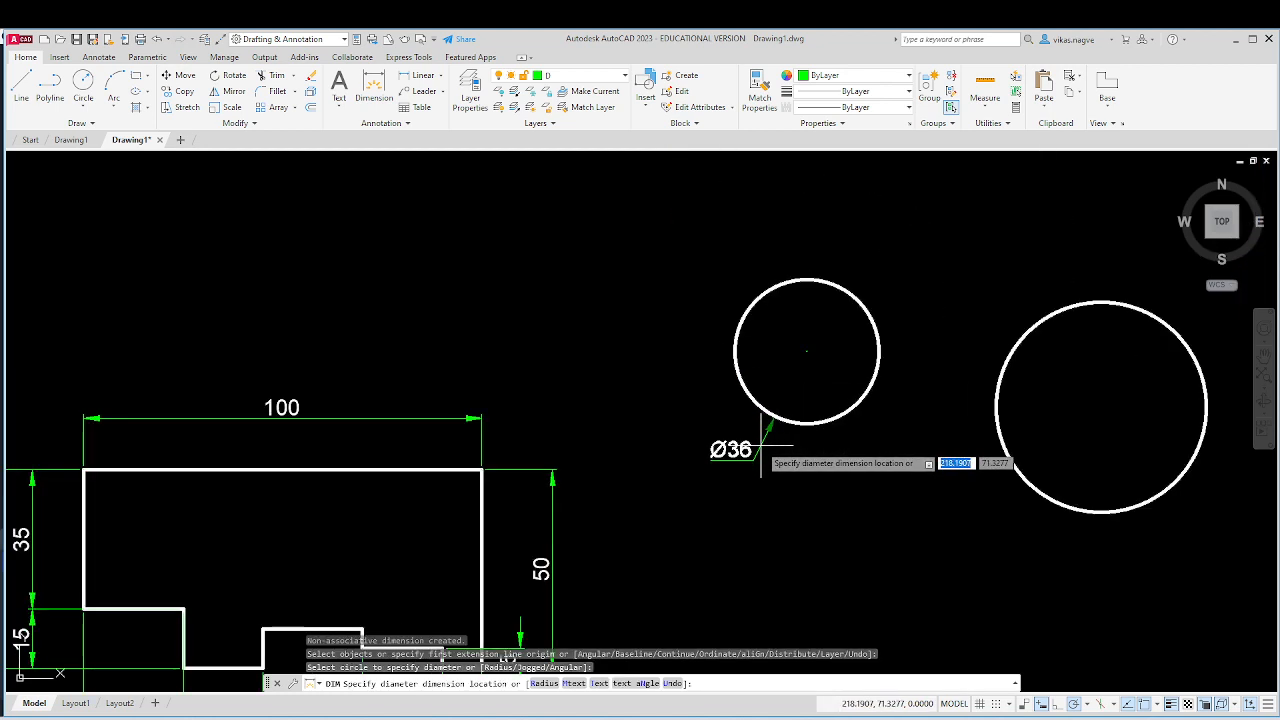
click(694, 226)
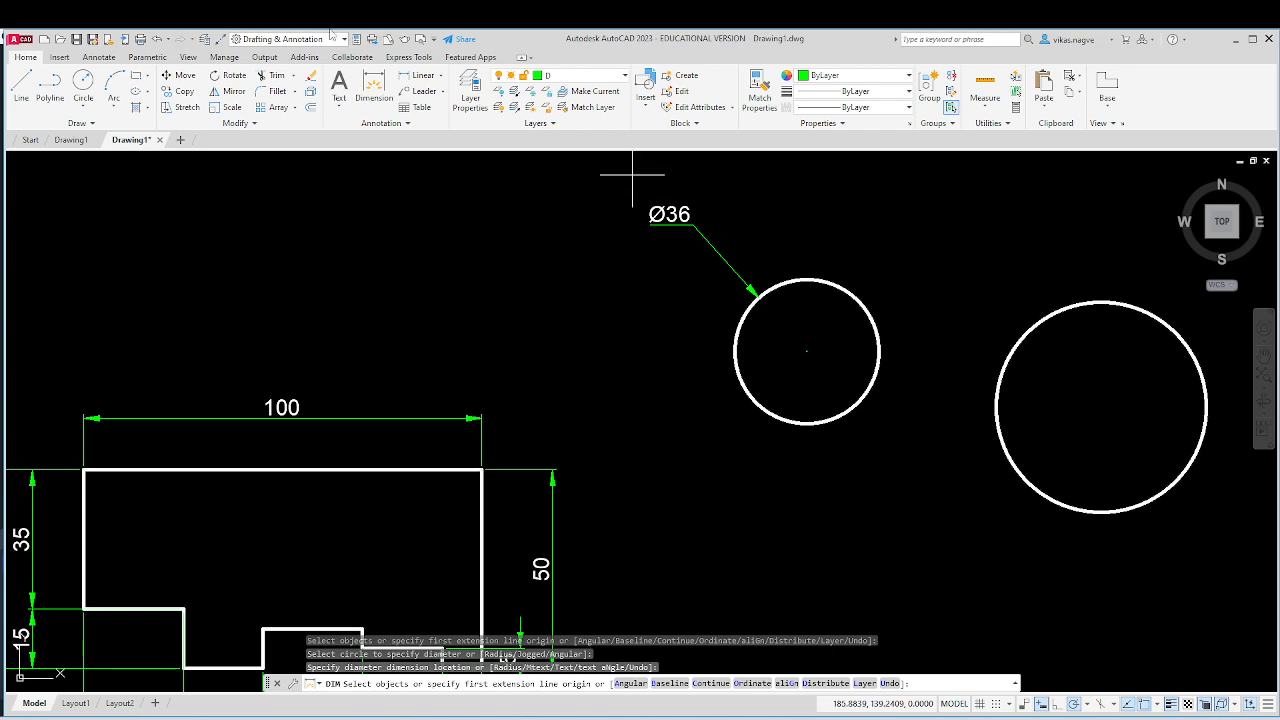
Step: Add a Radius dimension to the smaller circle, placing the label outside at its upper right, level with the diameter label
click(440, 76)
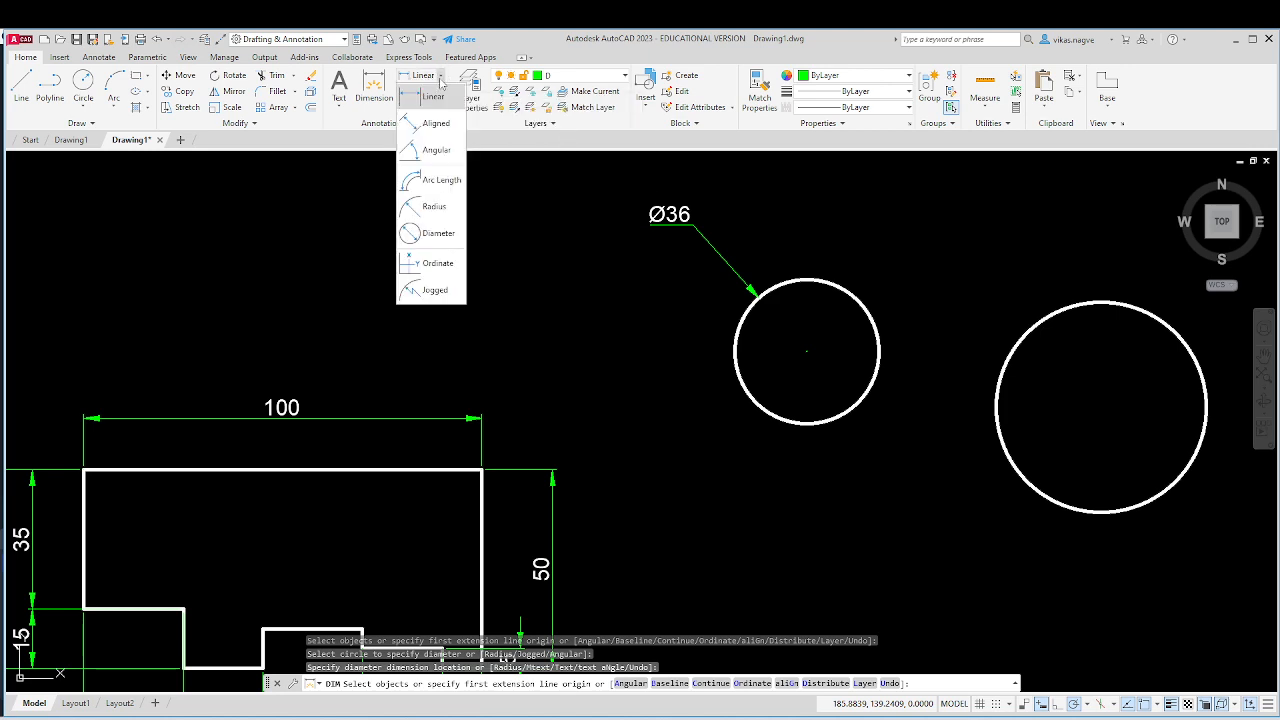
click(437, 208)
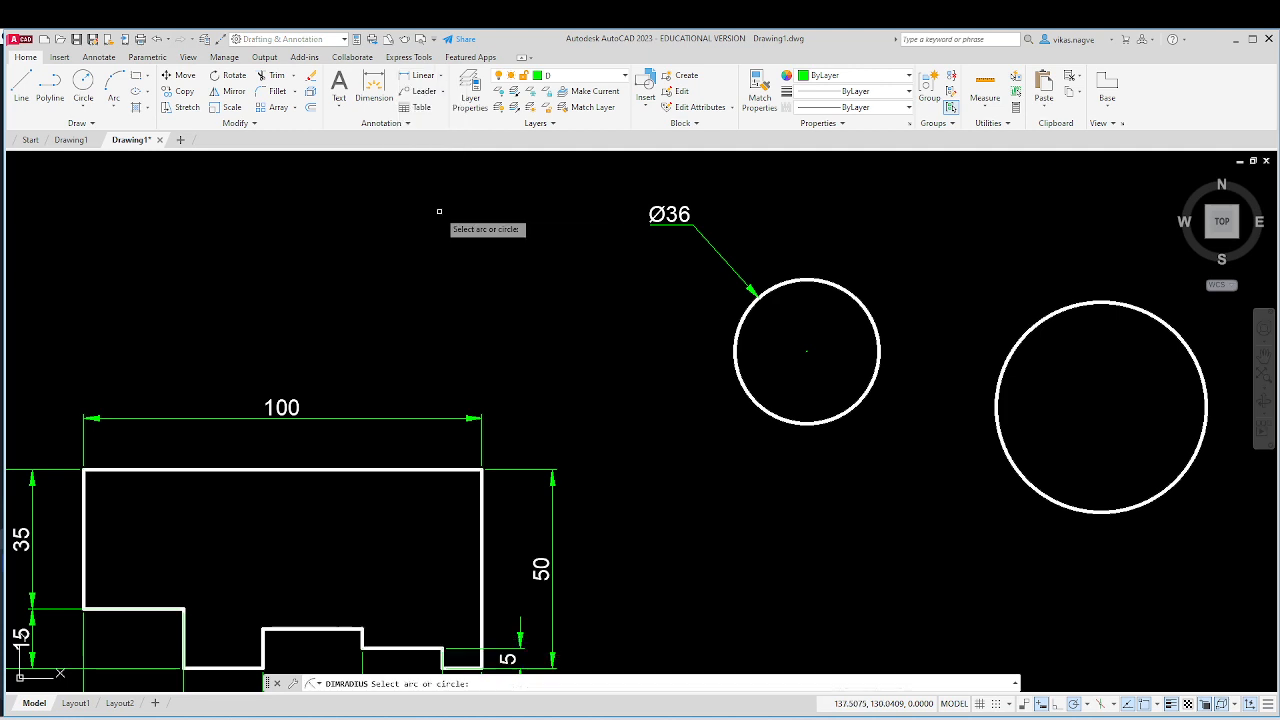
click(858, 297)
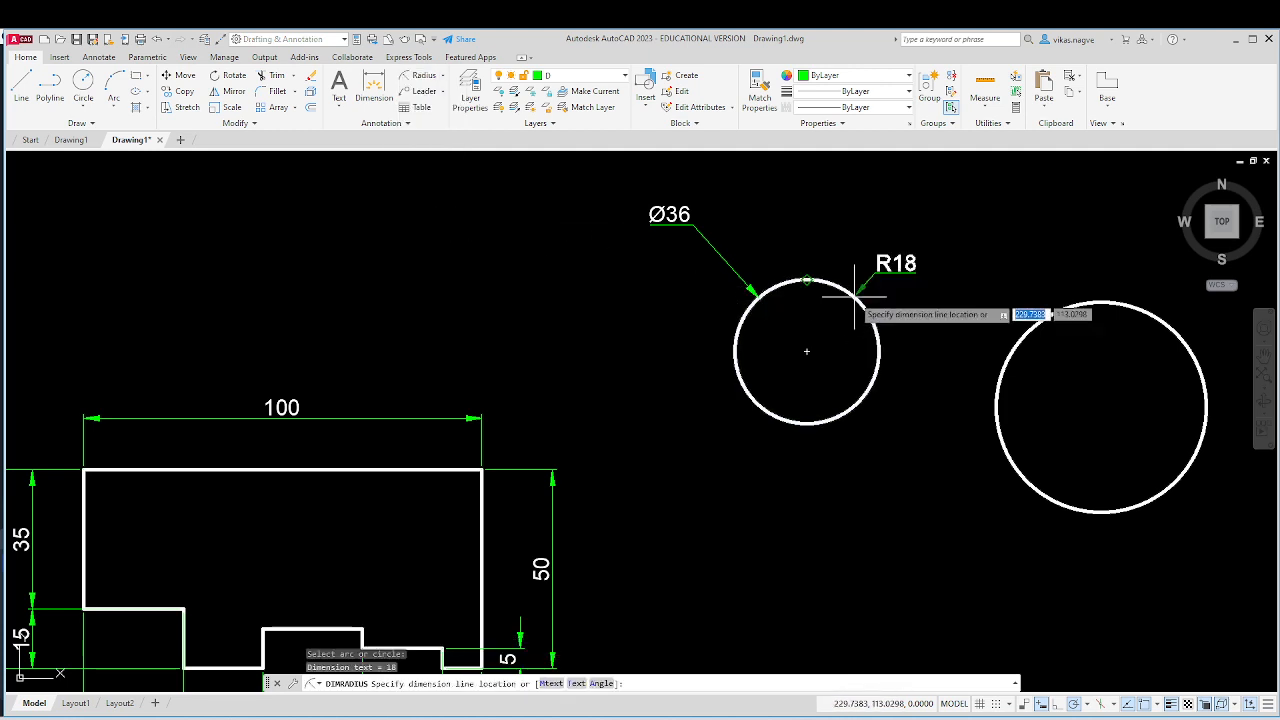
click(920, 234)
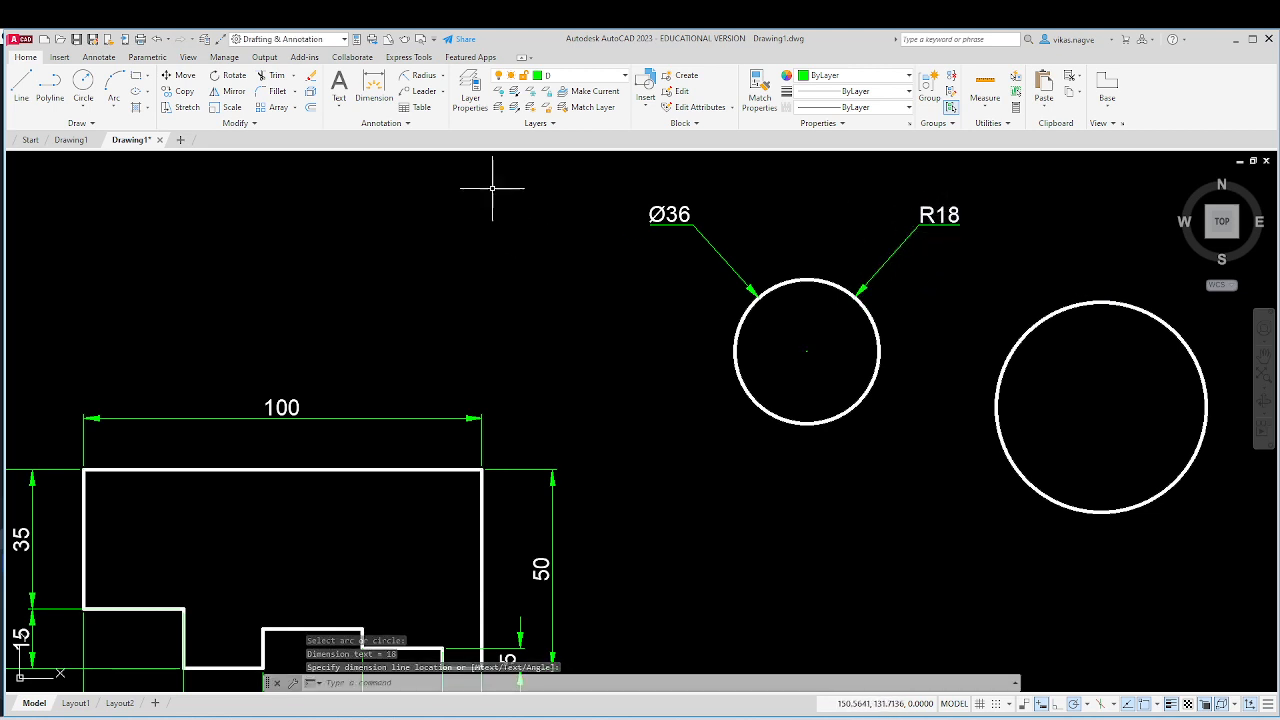
Step: Add a Diameter dimension to the larger circle, placing the label outside at its upper left
click(444, 76)
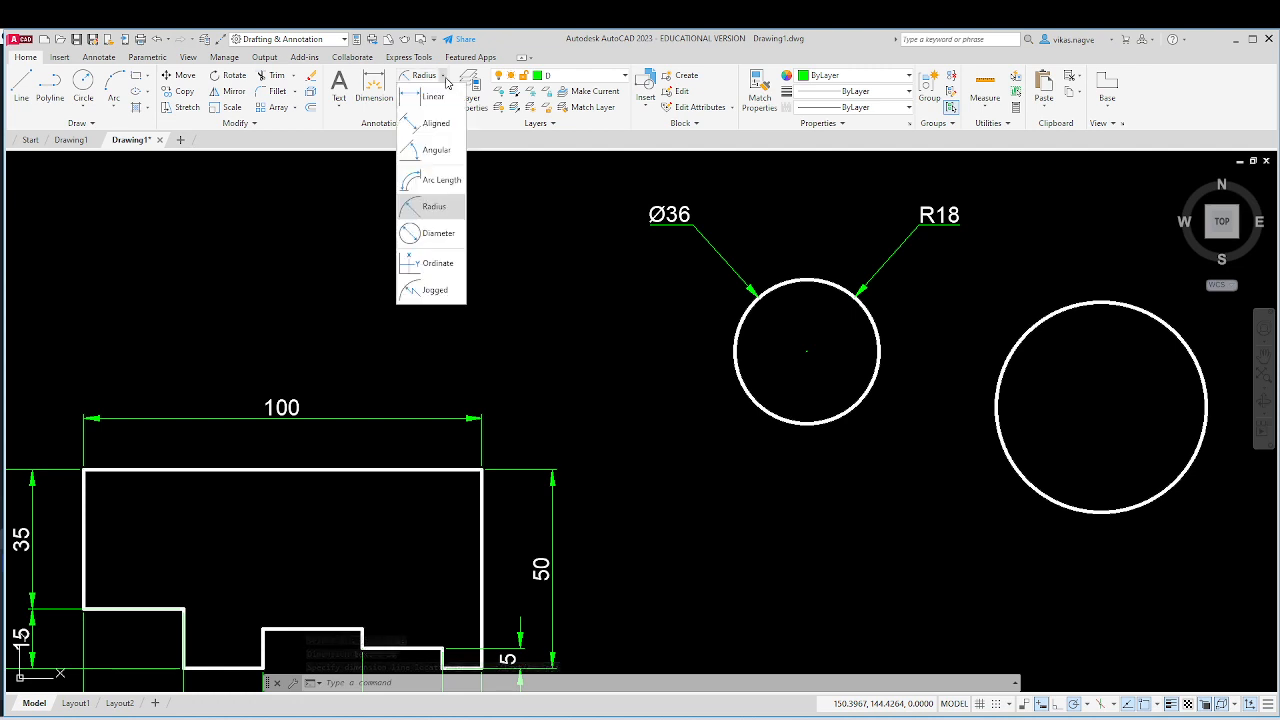
click(428, 237)
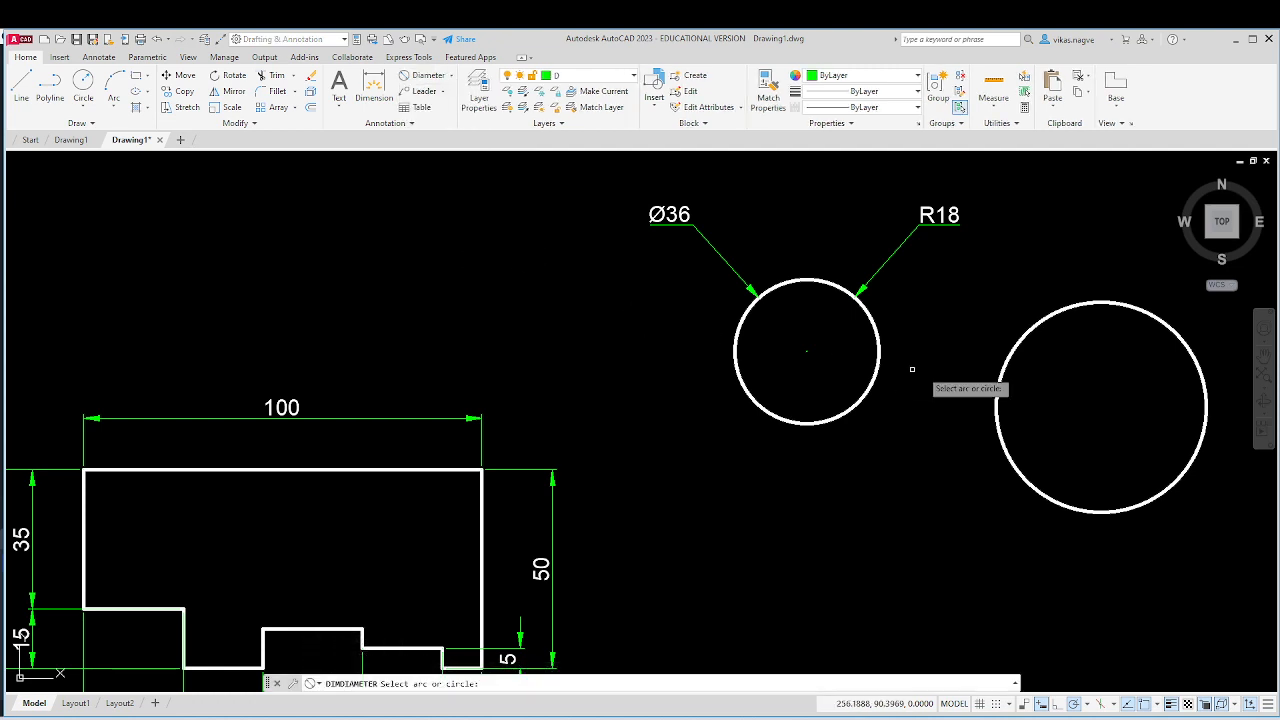
click(997, 400)
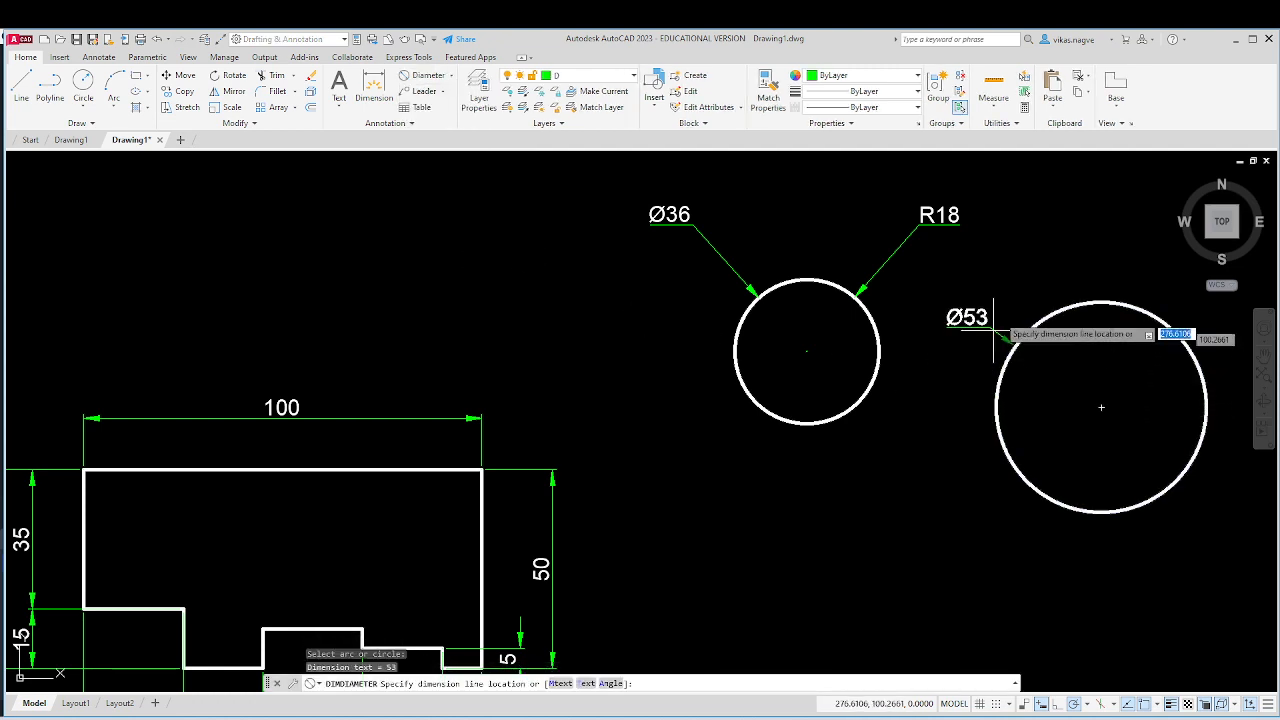
click(1023, 215)
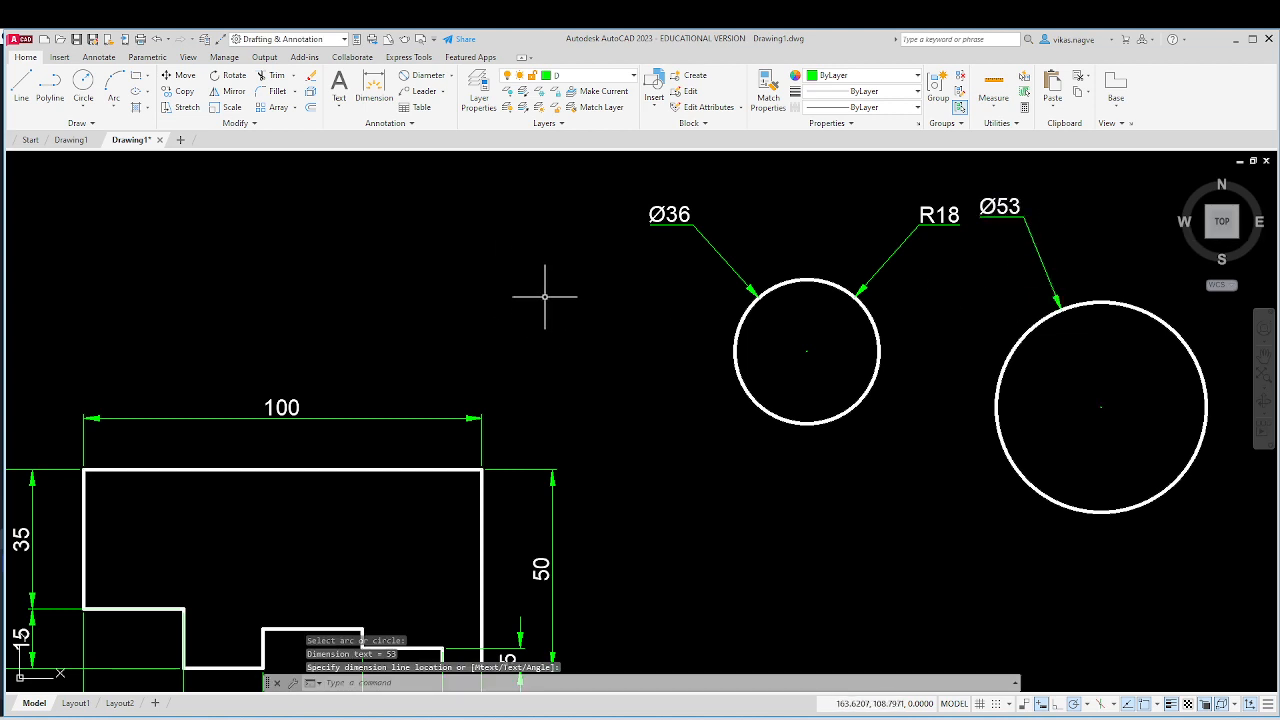
Step: Add an Angular dimension between the inclined and horizontal lines, placing the arc between them about halfway along the lines
scroll(545, 296, down, 6)
scroll(411, 328, up, 6)
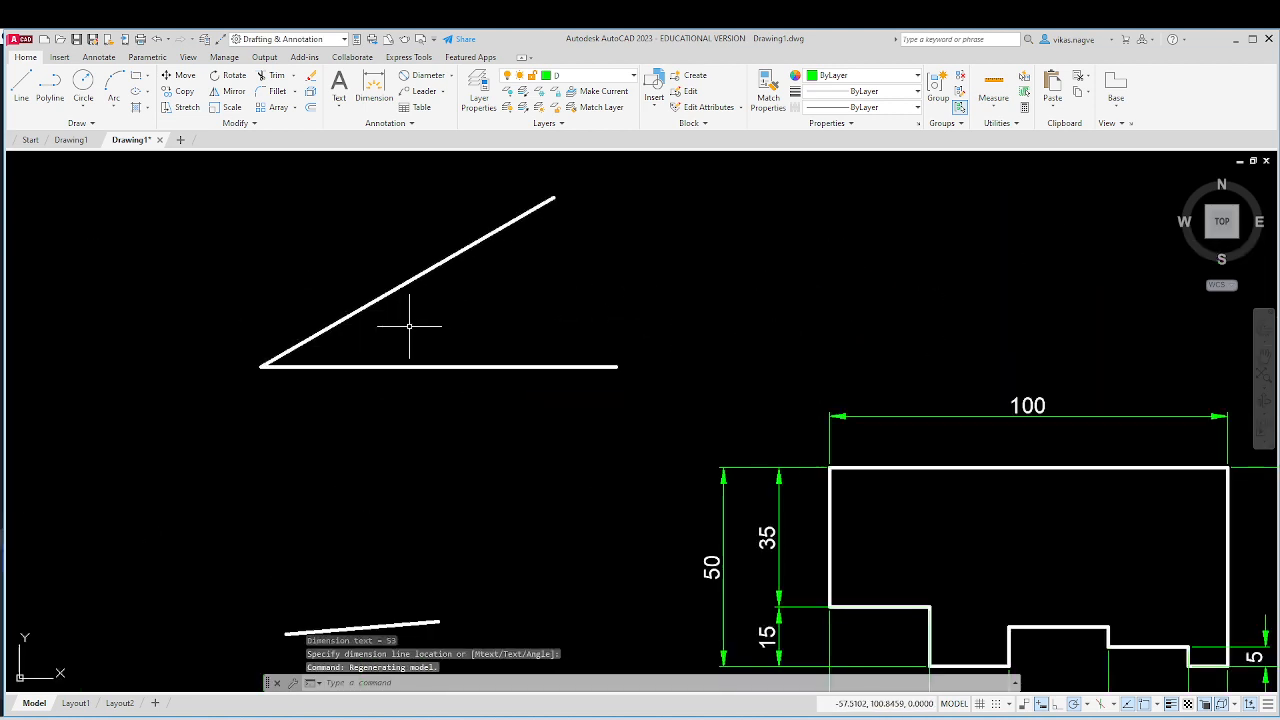
click(452, 76)
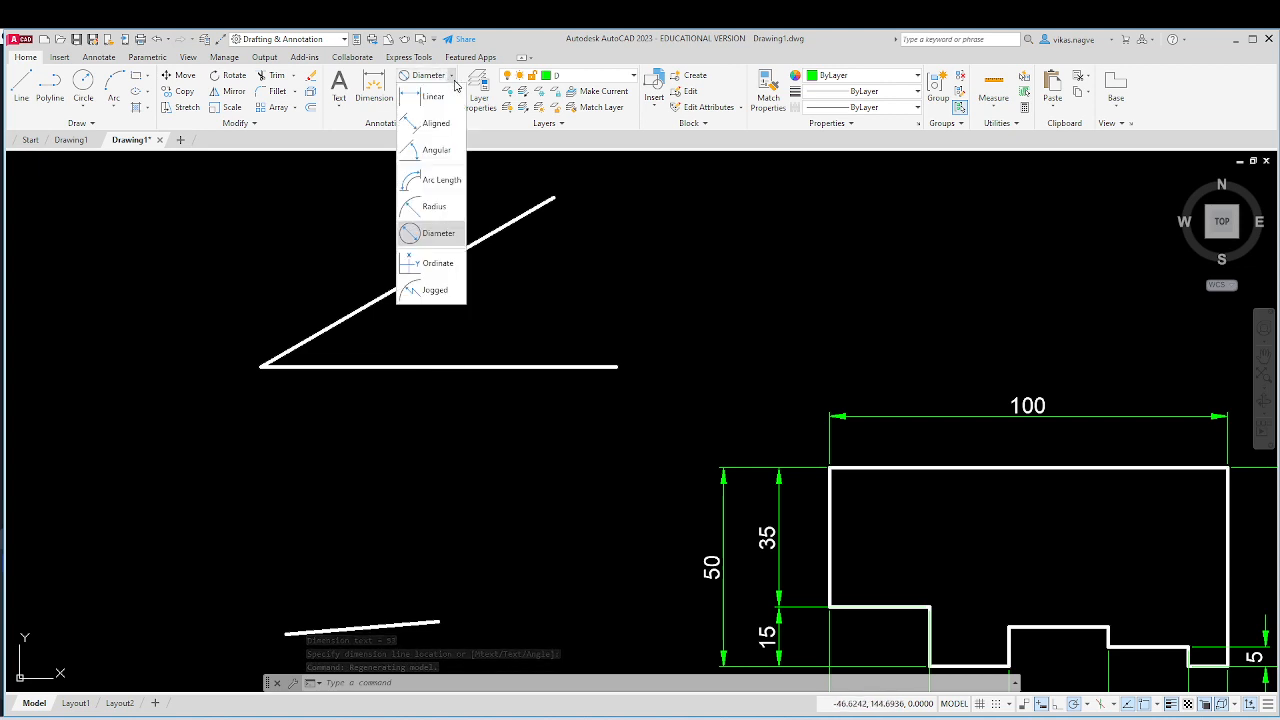
click(440, 150)
click(346, 317)
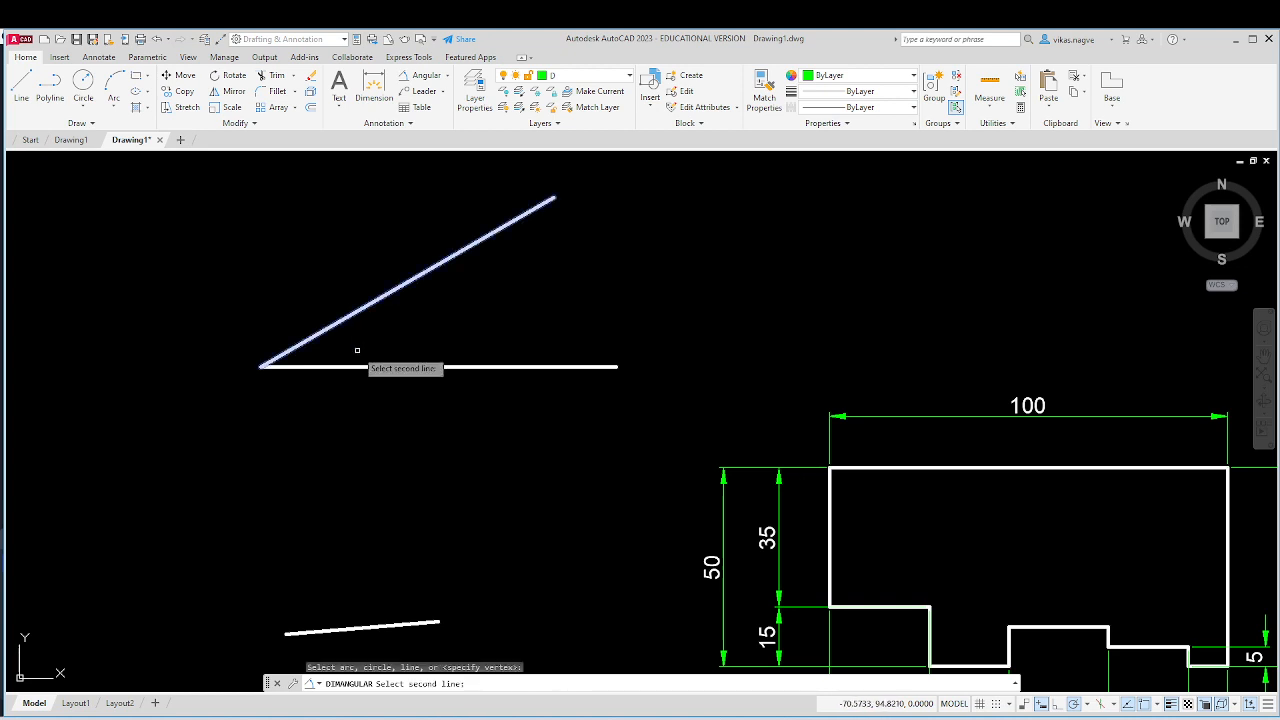
click(353, 366)
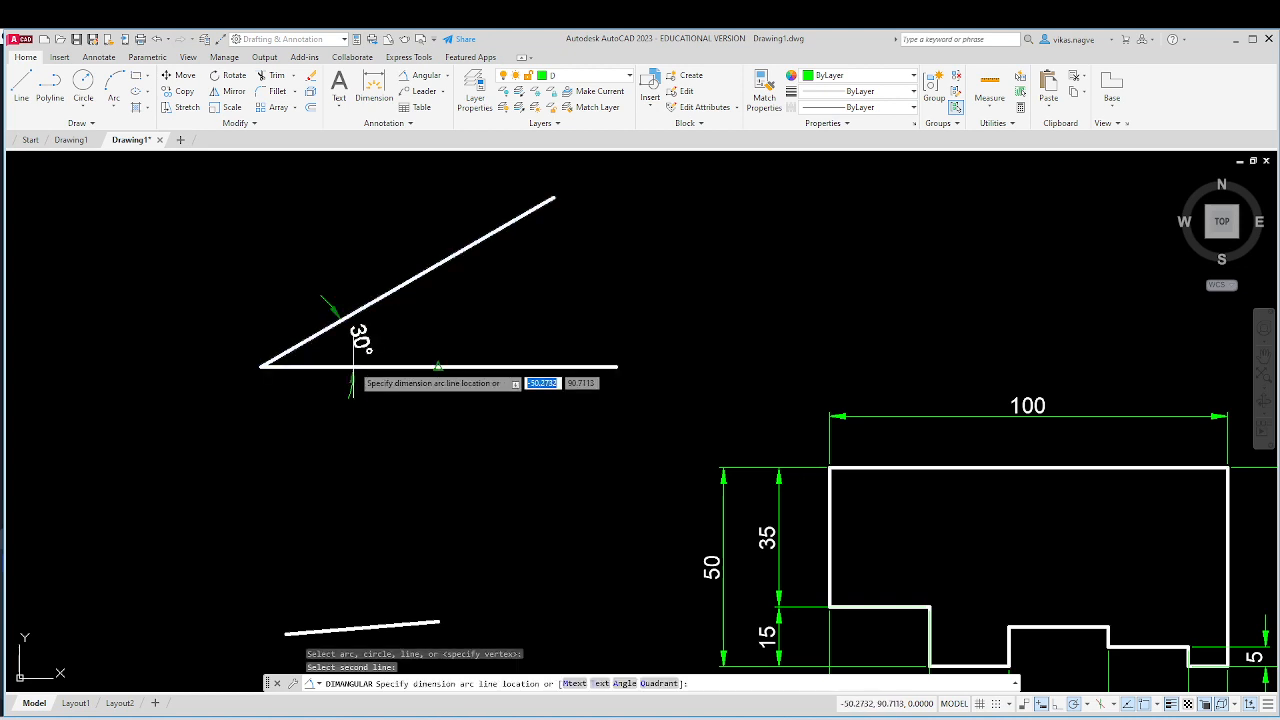
click(440, 320)
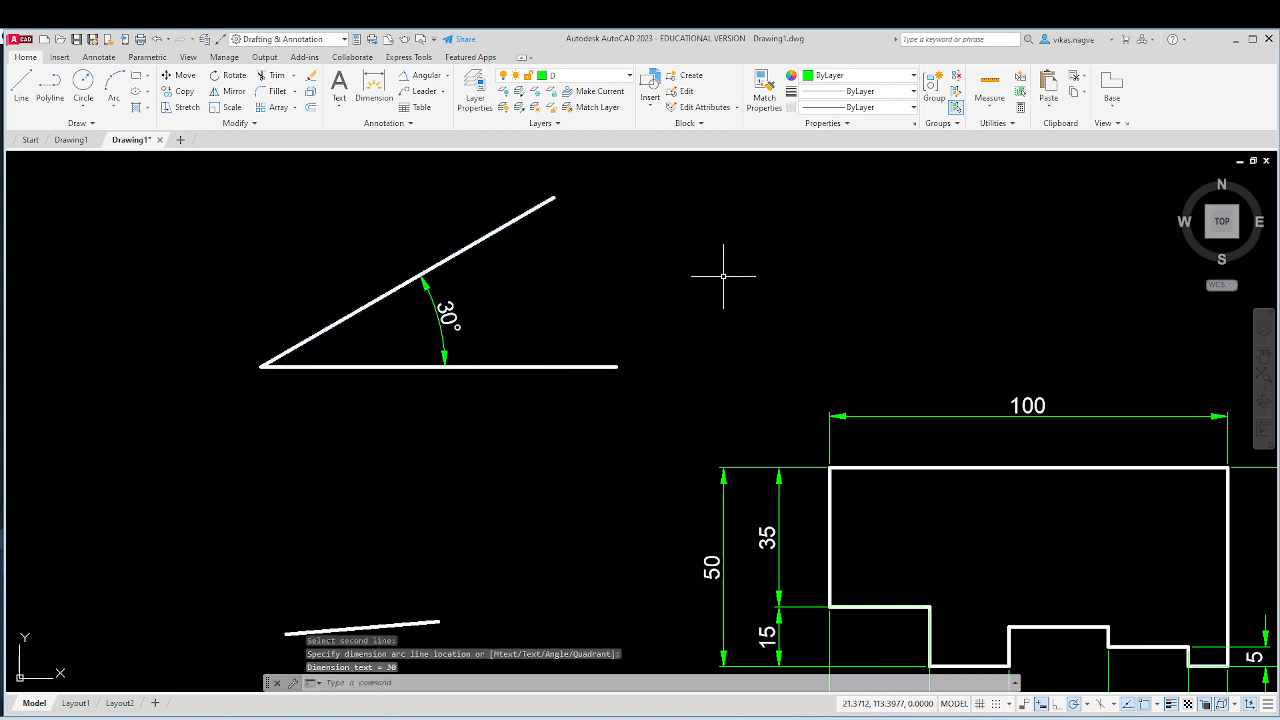
scroll(253, 311, down, 3)
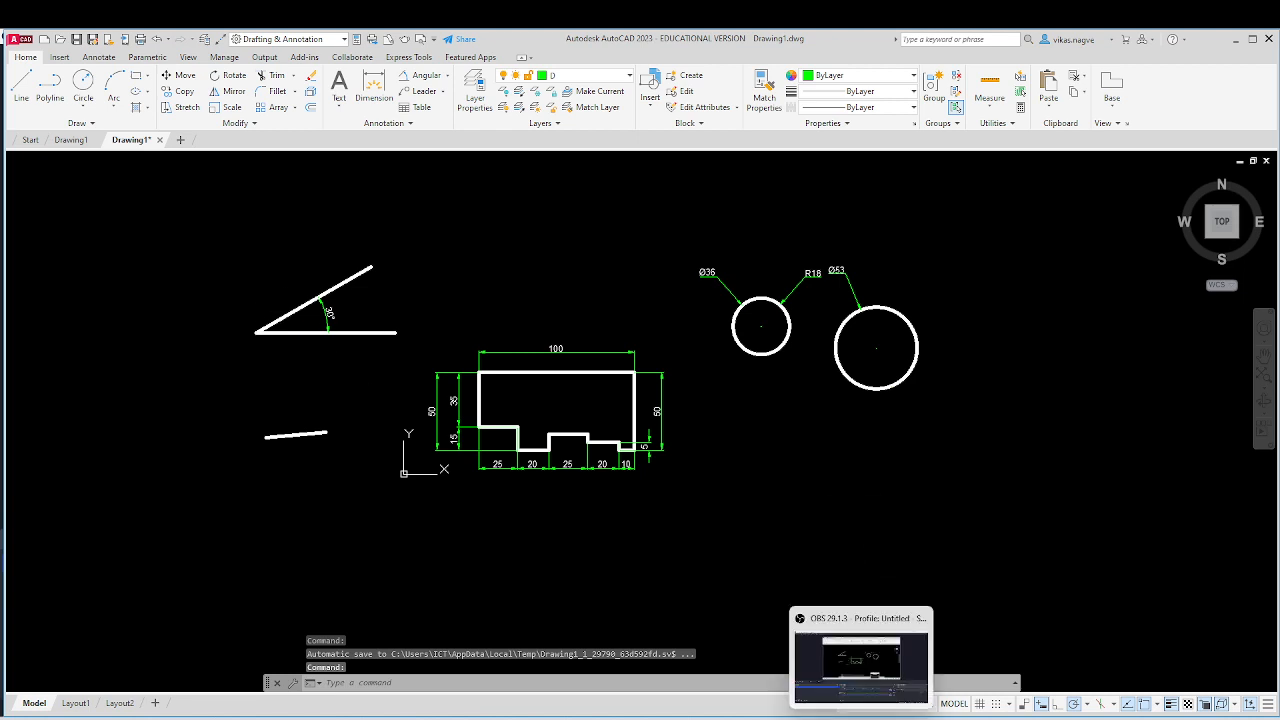
mouse_move(802, 718)
mouse_move(886, 717)
click(817, 670)
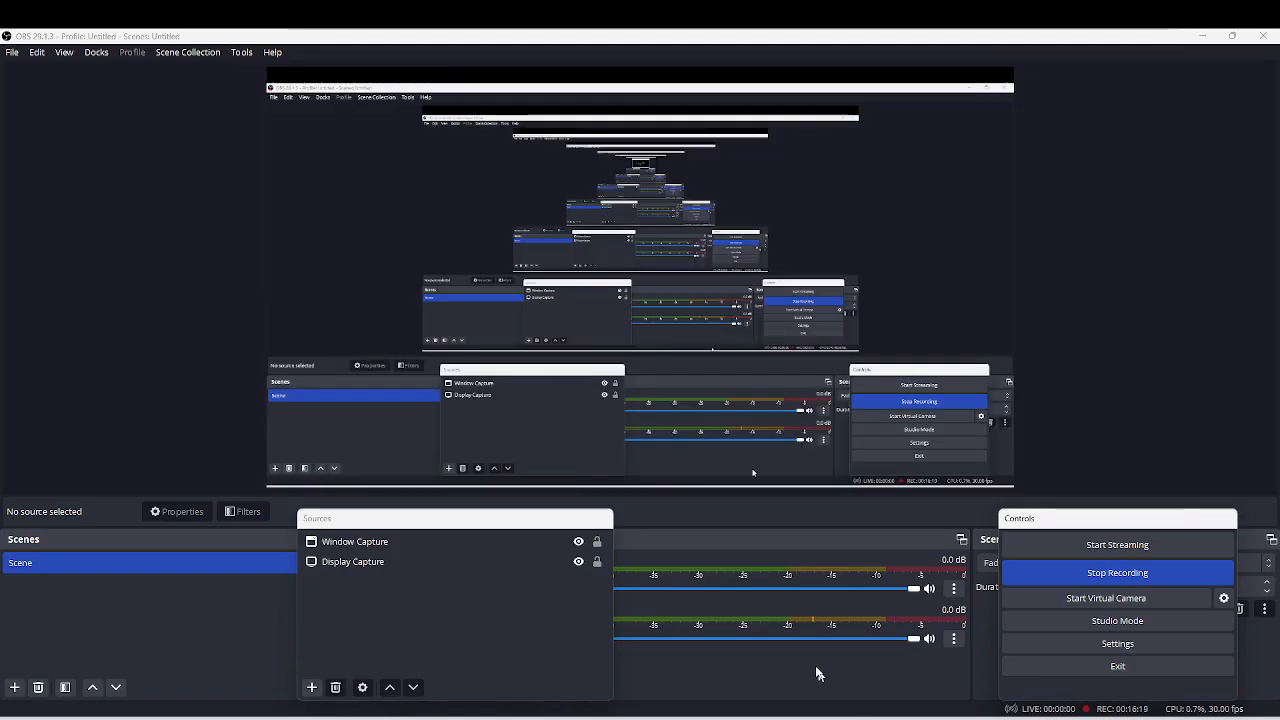